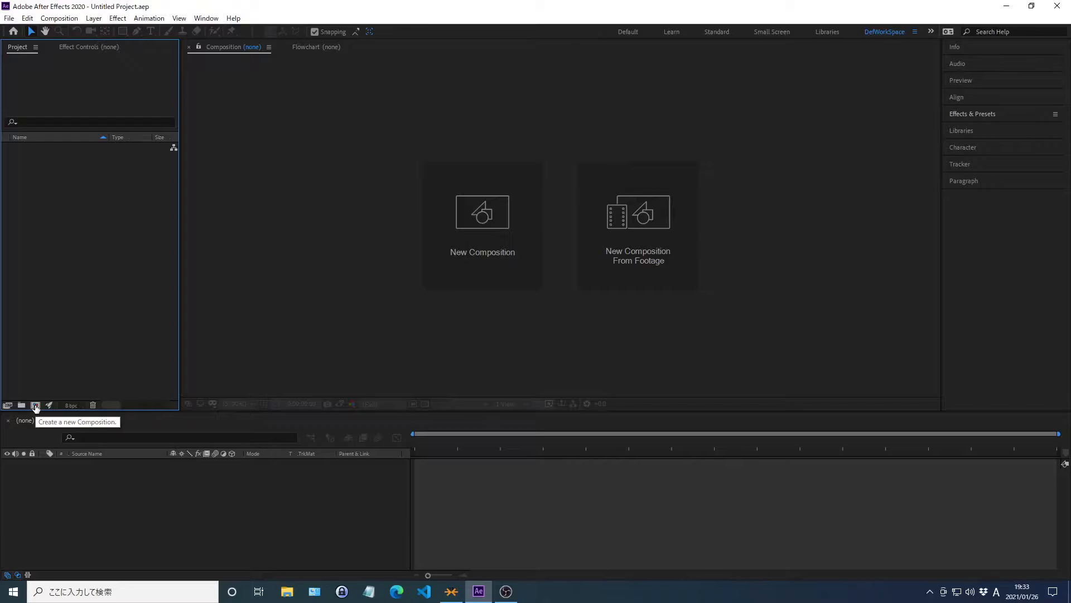
# Create a new composition named GLITTER TEXT with a duration of 0;00;06;00.
pyautogui.click(35, 405)
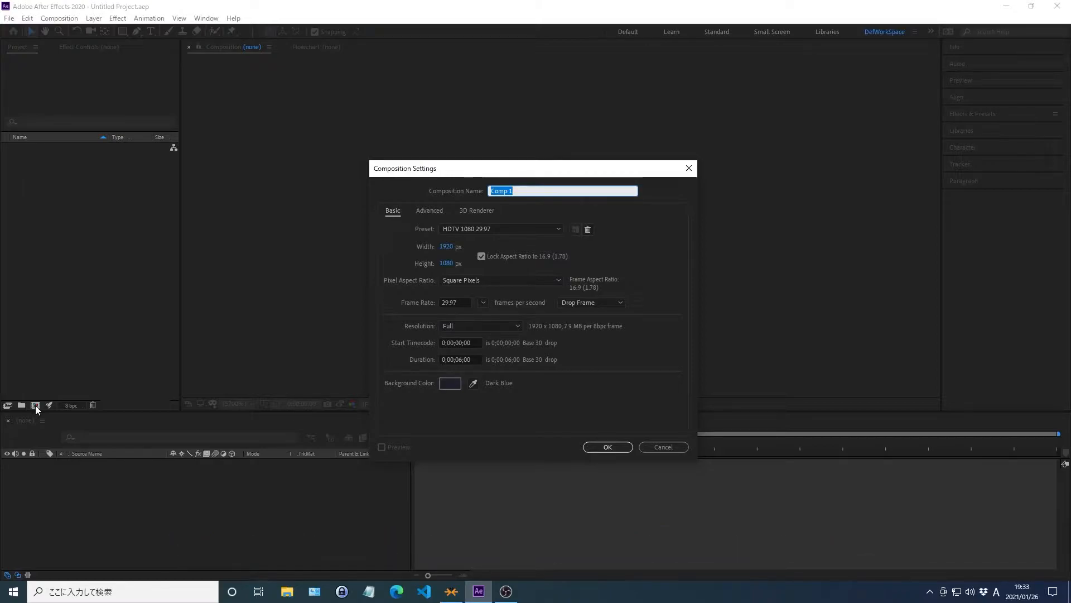
pyautogui.write('GLITTER')
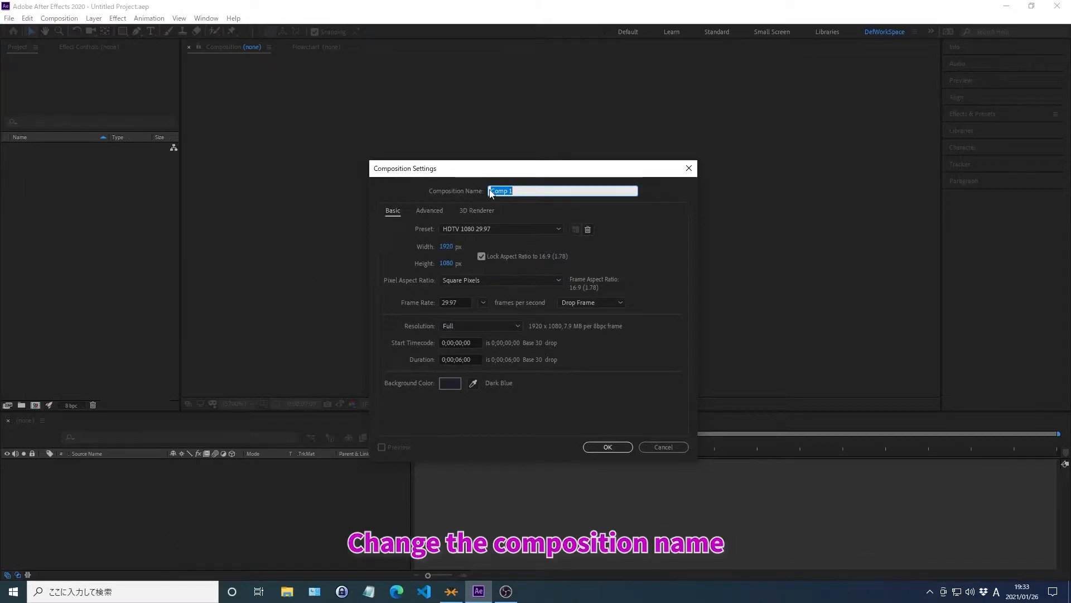
pyautogui.write(' TEXT')
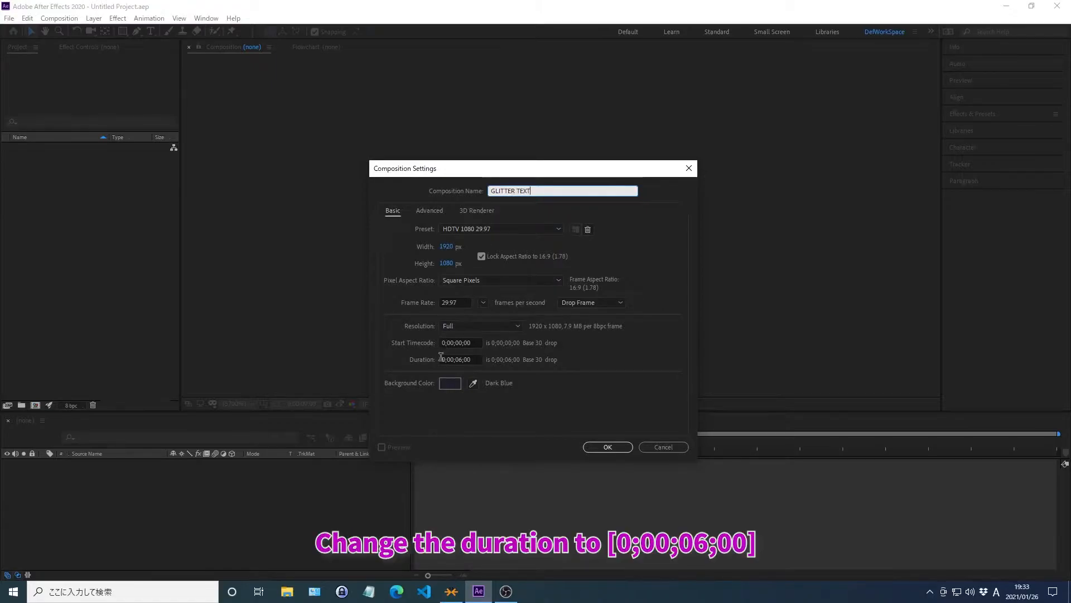
pyautogui.moveTo(441, 358); pyautogui.dragTo(441, 365)
pyautogui.write('0;00;06;00')
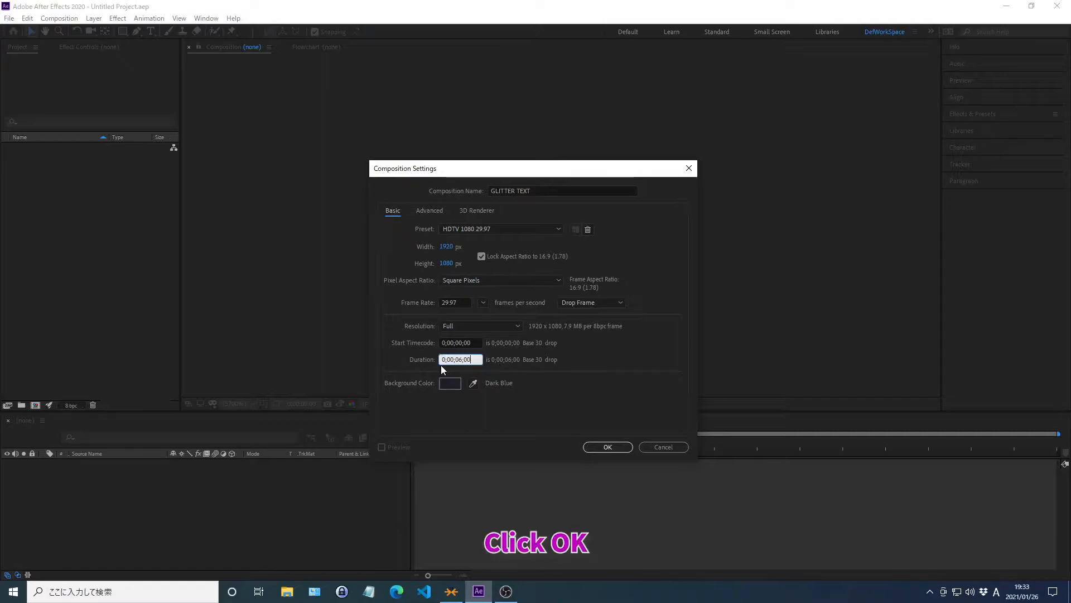
pyautogui.click(608, 447)
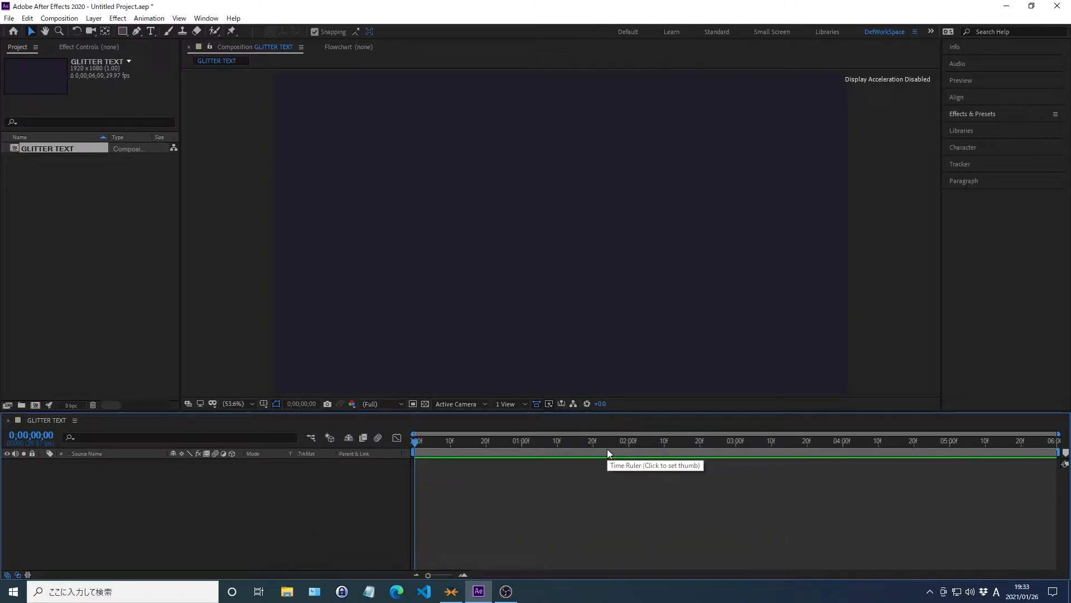
# Add a black (000000) solid layer named Base to the GLITTER TEXT composition.
pyautogui.hotkey('ctrl', 'y')
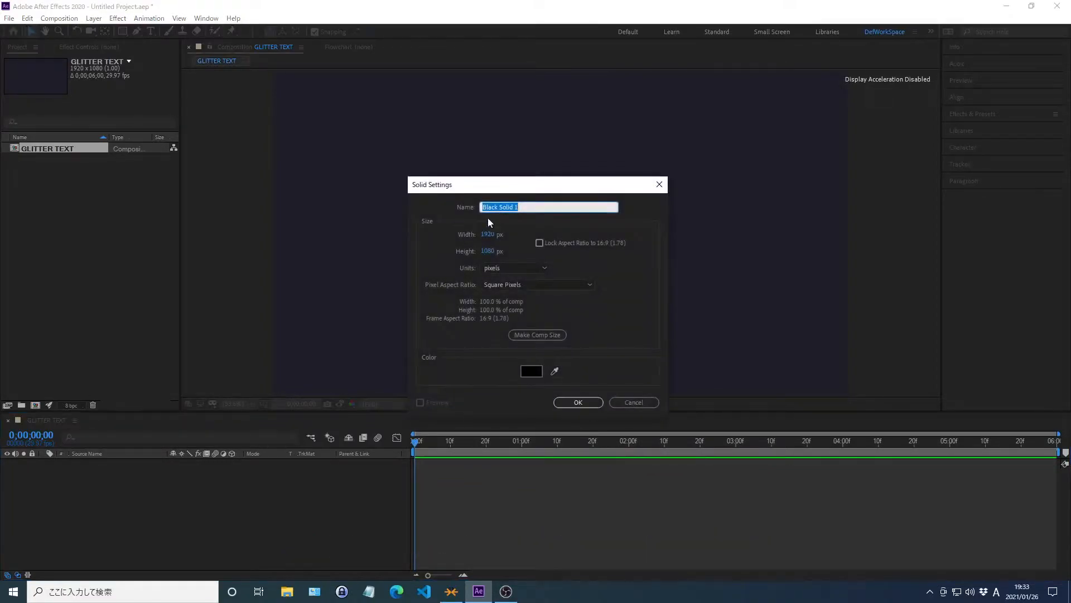
pyautogui.write('Base')
pyautogui.click(531, 372)
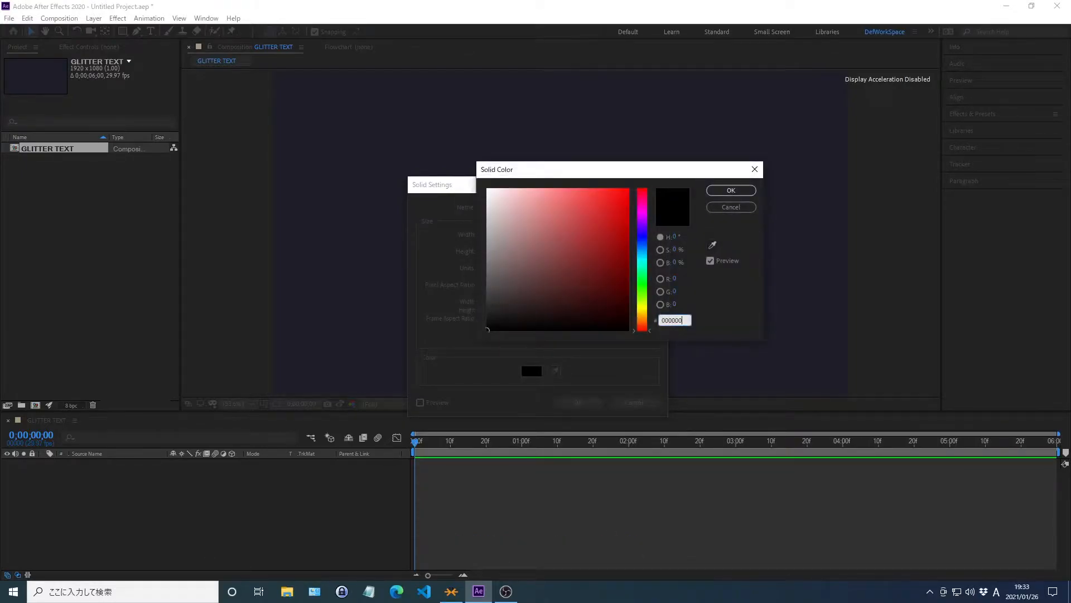
pyautogui.click(731, 190)
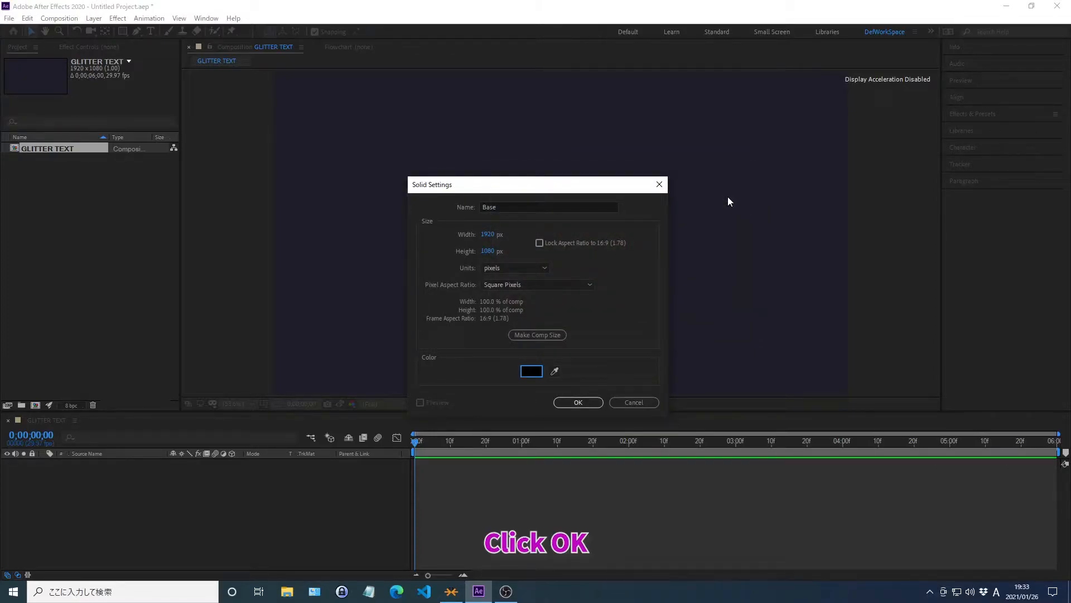
pyautogui.click(577, 403)
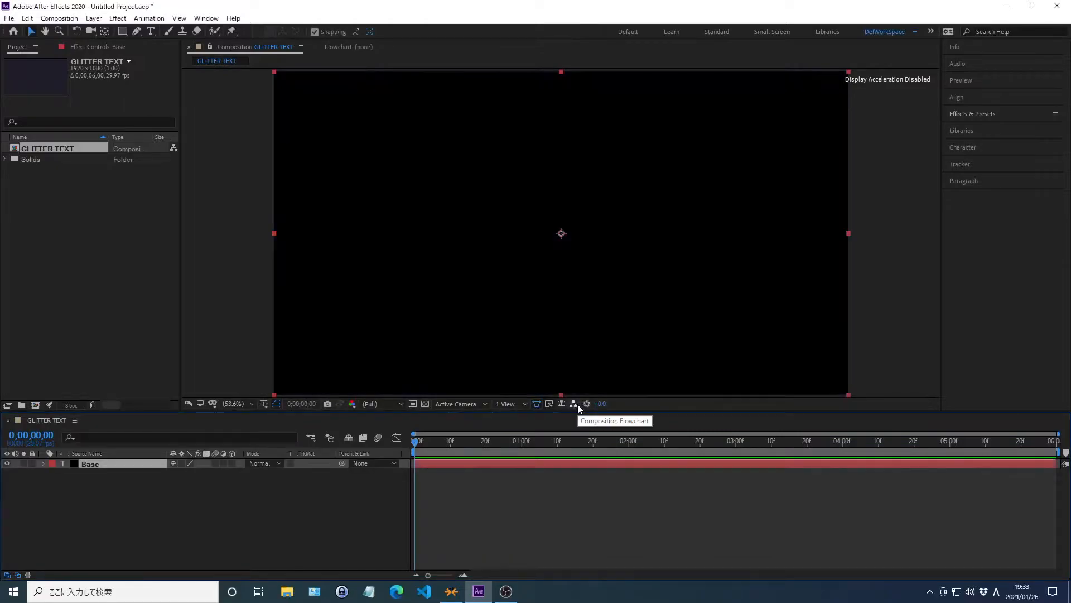
# Find the Noise HLS effect and apply it to the Base layer.
pyautogui.click(967, 114)
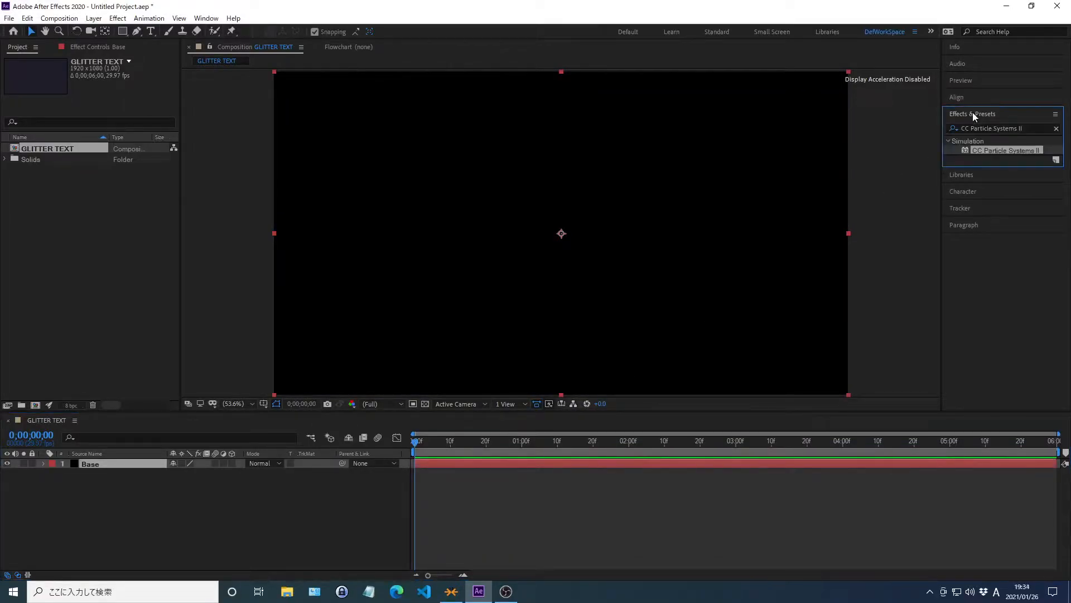
pyautogui.click(1056, 129)
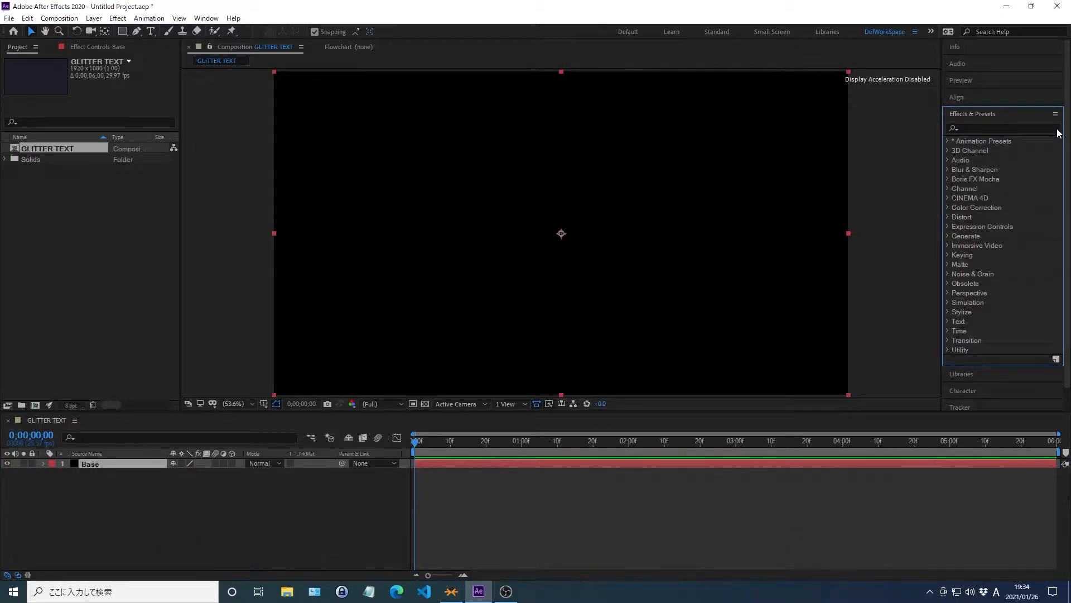
pyautogui.click(973, 127)
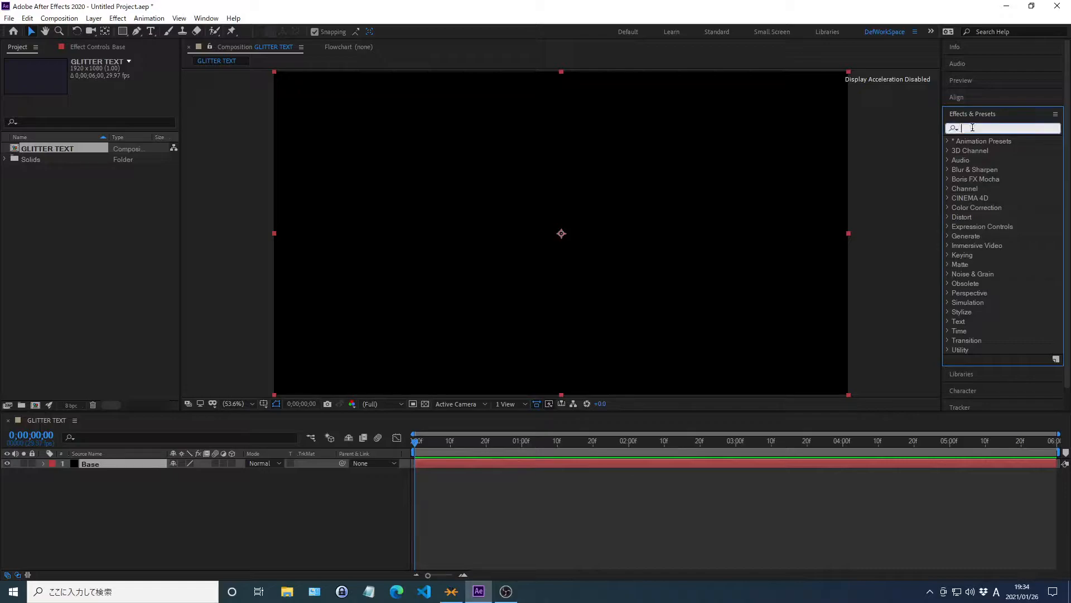
pyautogui.write('Noise HLS')
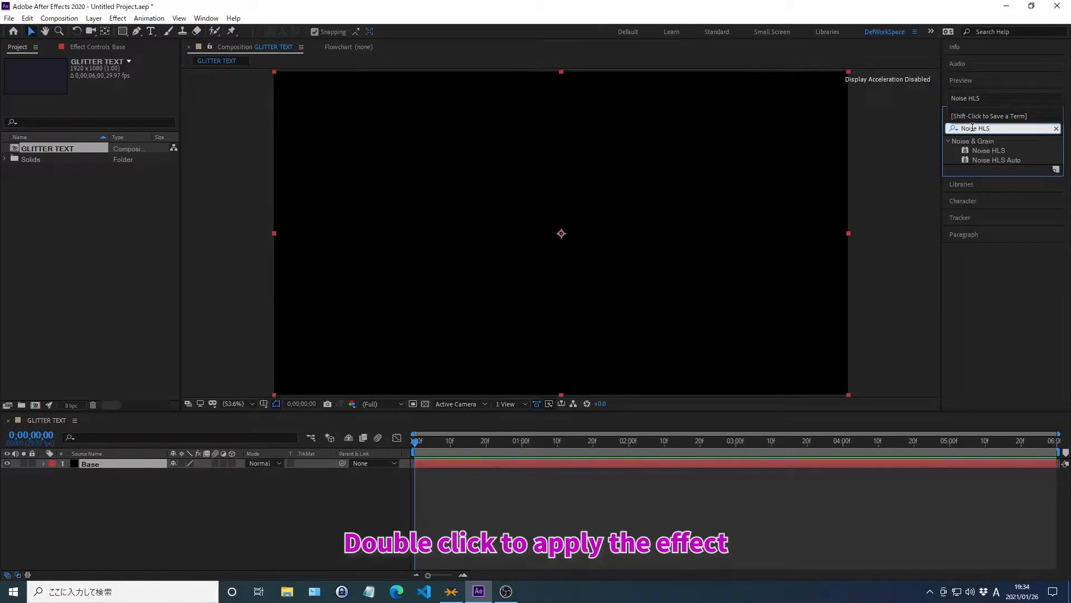
pyautogui.doubleClick(985, 152)
pyautogui.click(974, 114)
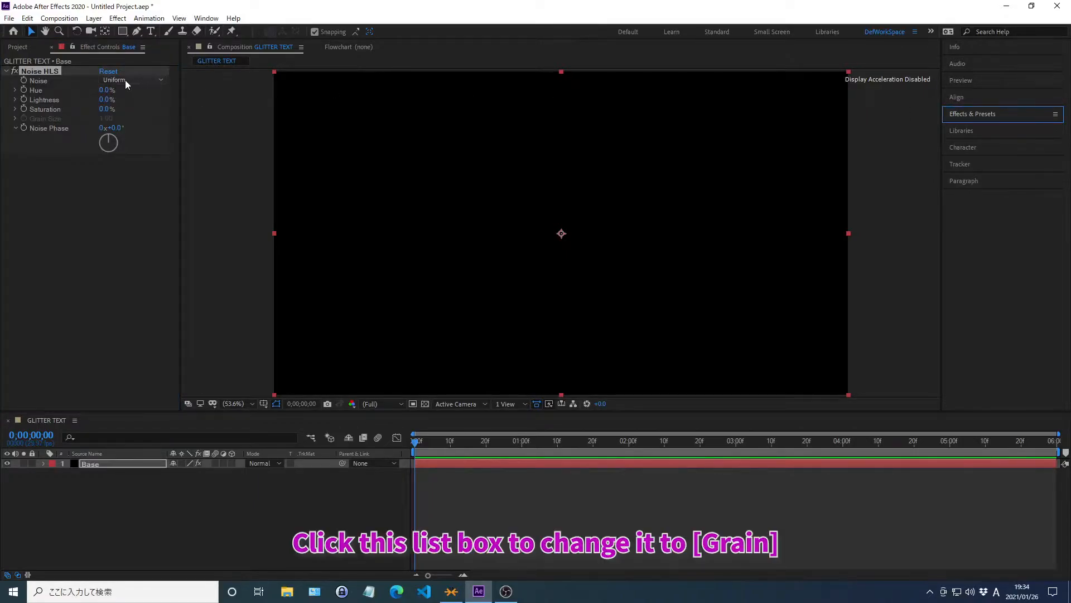
# Set the Noise HLS noise type to Grain and its Lightness to 150%.
pyautogui.click(125, 80)
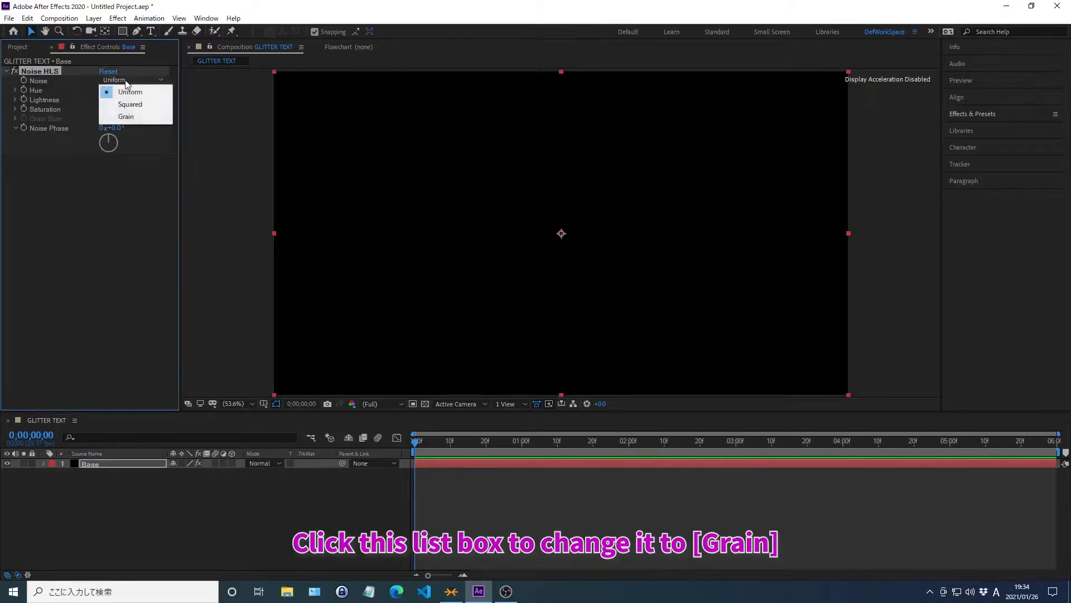
pyautogui.click(126, 116)
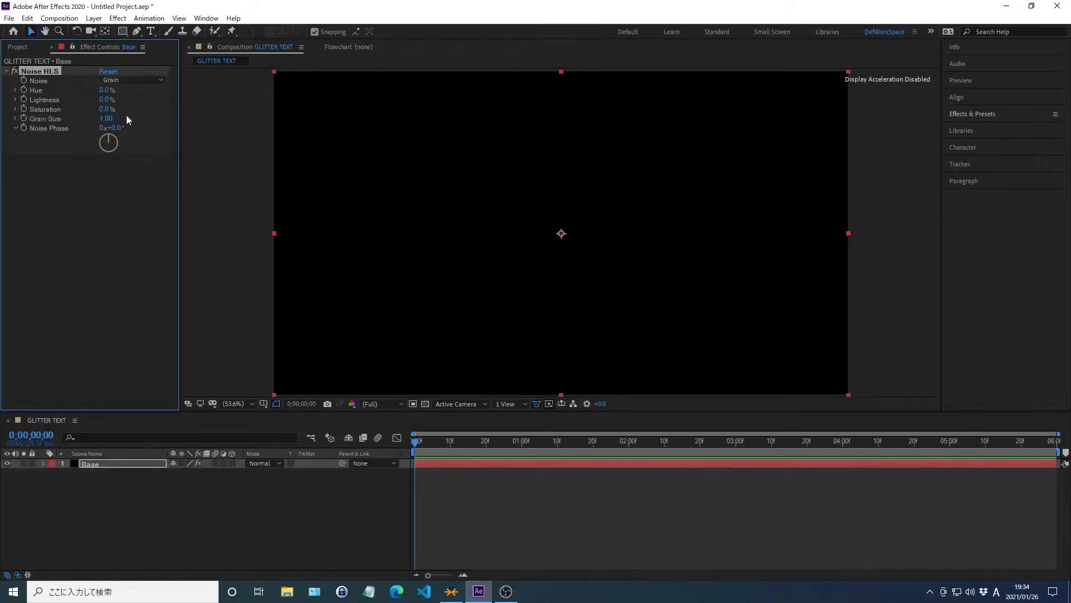
pyautogui.rightClick(46, 100)
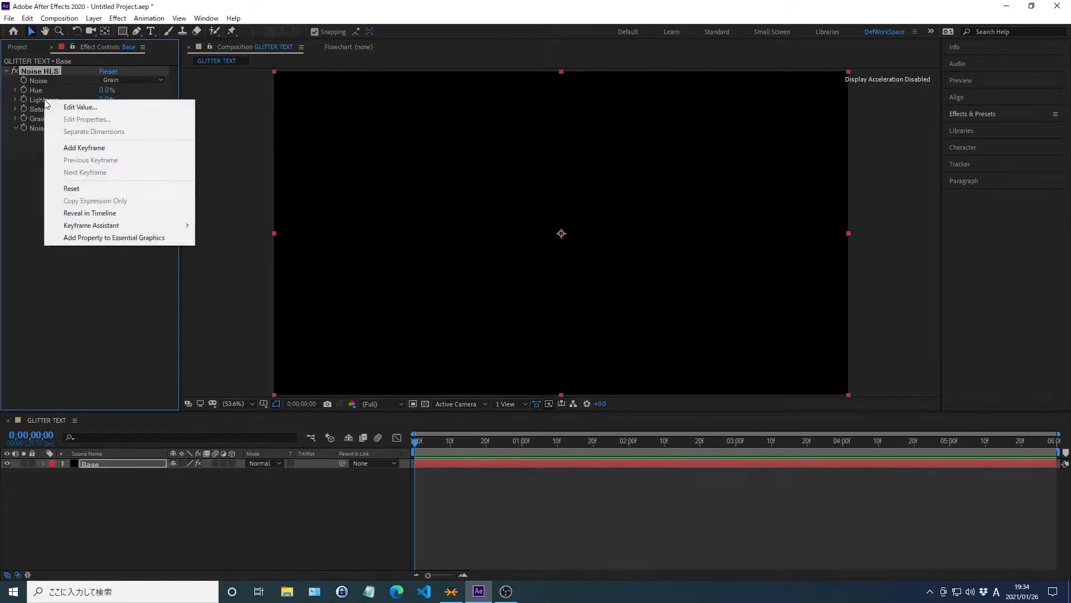
pyautogui.click(80, 106)
pyautogui.write('150')
pyautogui.press('Return')
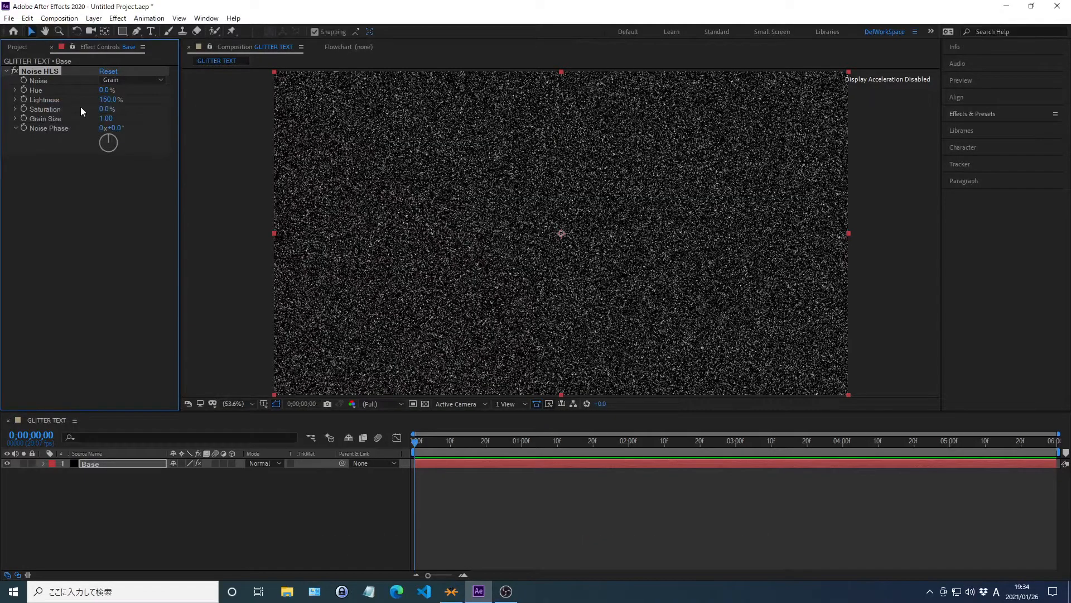
# Set the Grain Size of the Noise HLS effect to 1.8.
pyautogui.rightClick(46, 119)
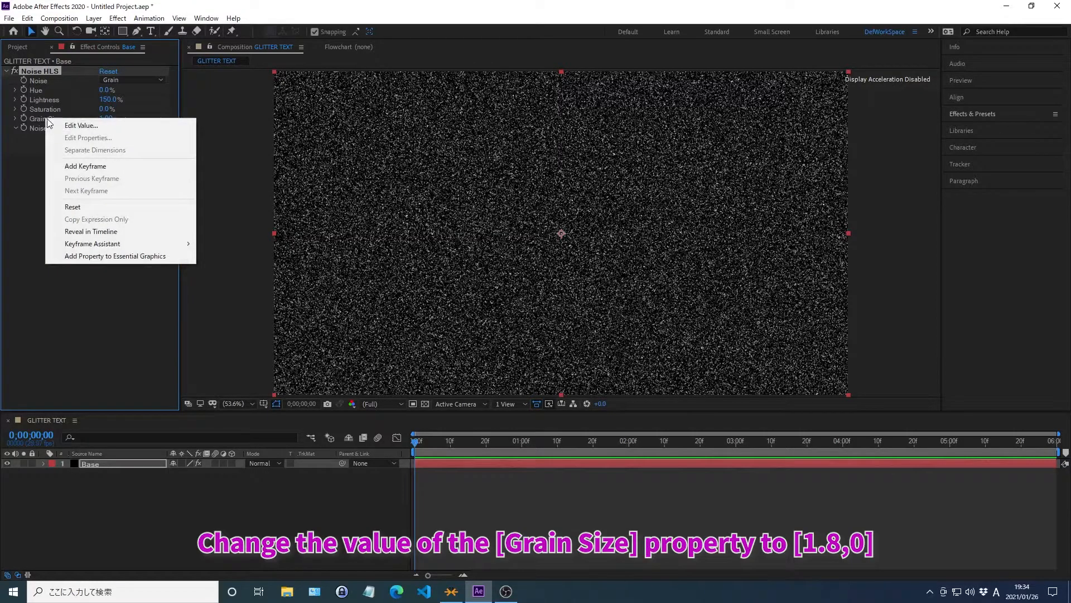
pyautogui.click(81, 125)
pyautogui.write('18')
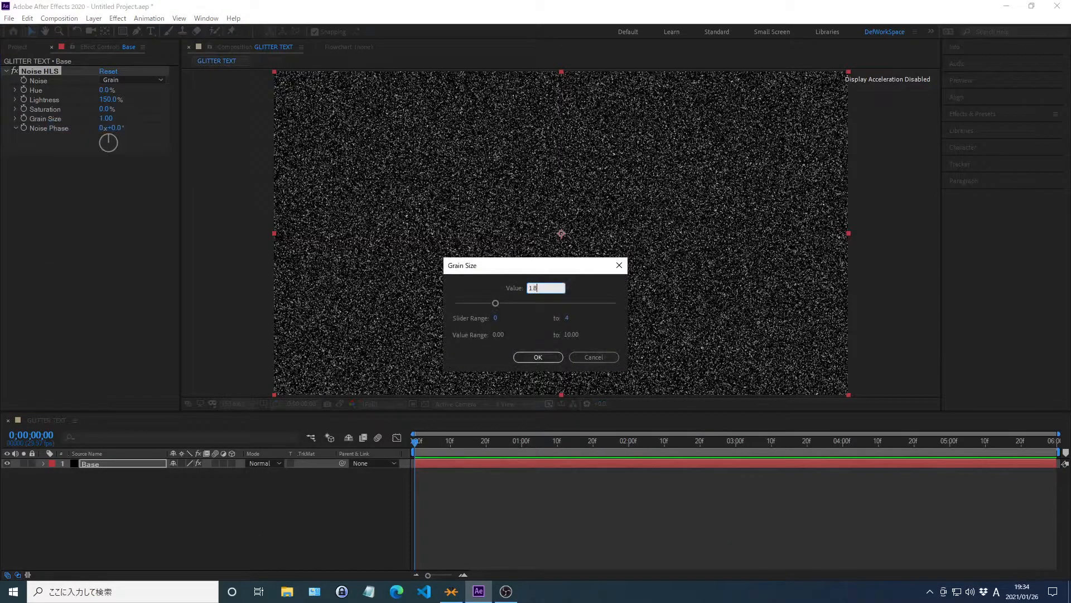
pyautogui.press('Return')
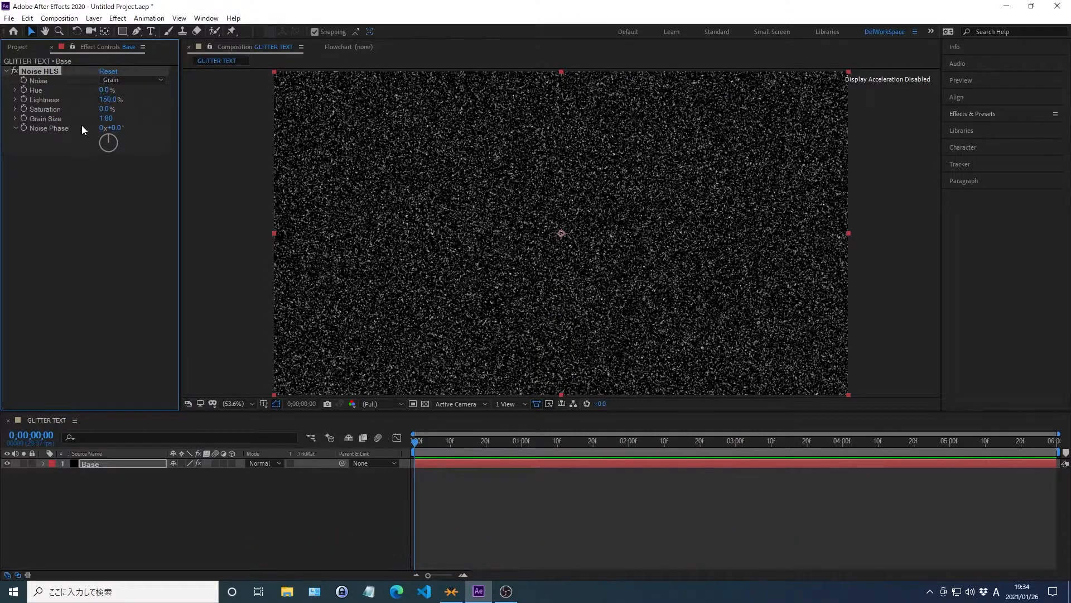
# Keep the Noise Phase at 0° and enable keyframing for it at the start of the composition.
pyautogui.rightClick(50, 129)
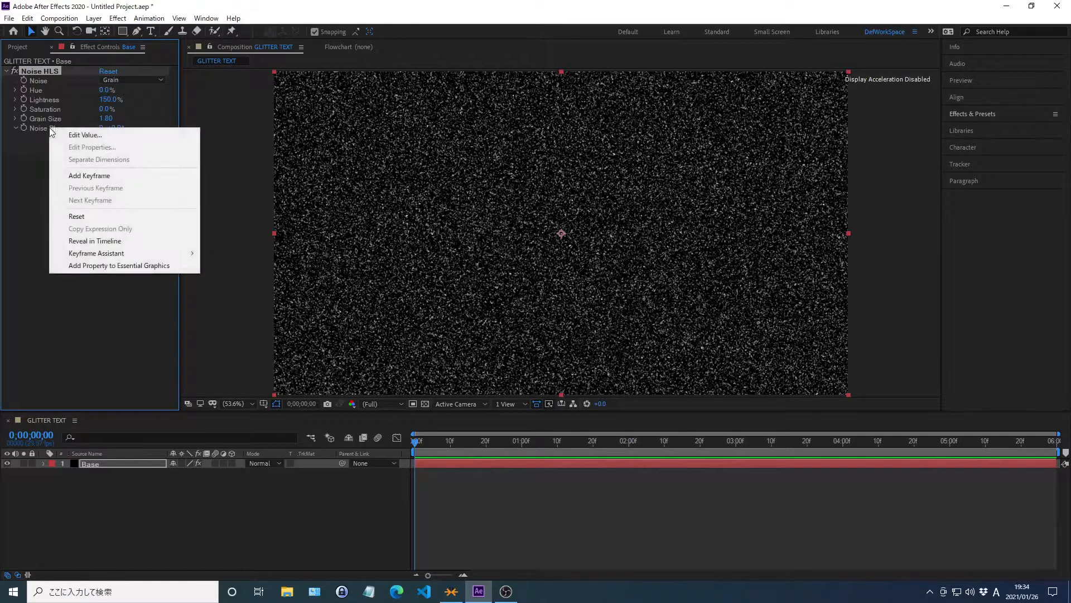
pyautogui.click(85, 136)
pyautogui.press('Return')
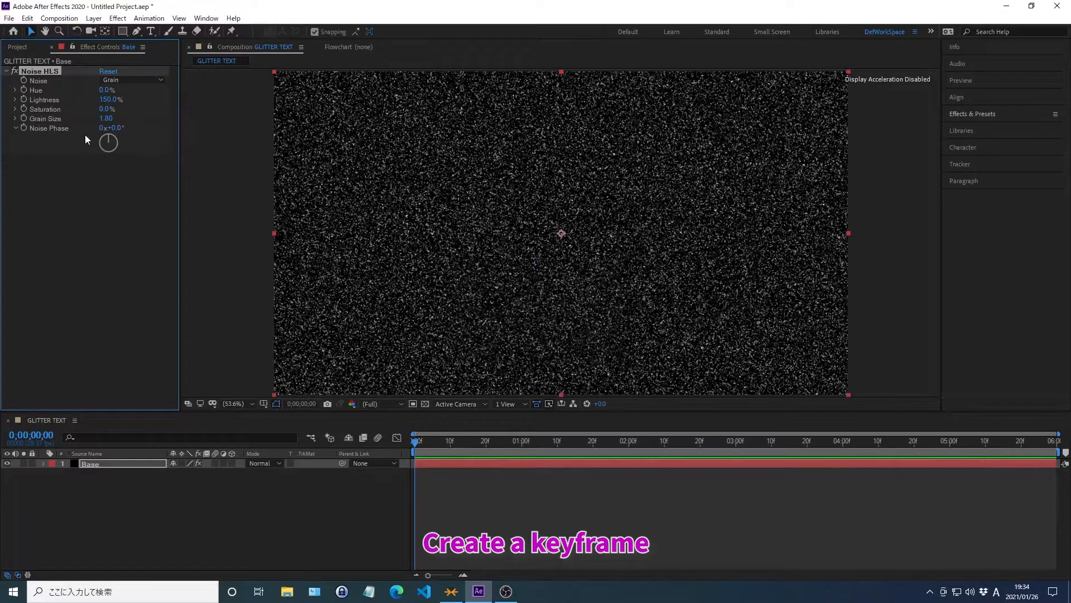
pyautogui.click(23, 129)
# Try to move the current time to 0;00;05;20.
pyautogui.hotkey('alt', 'shift', 'j')
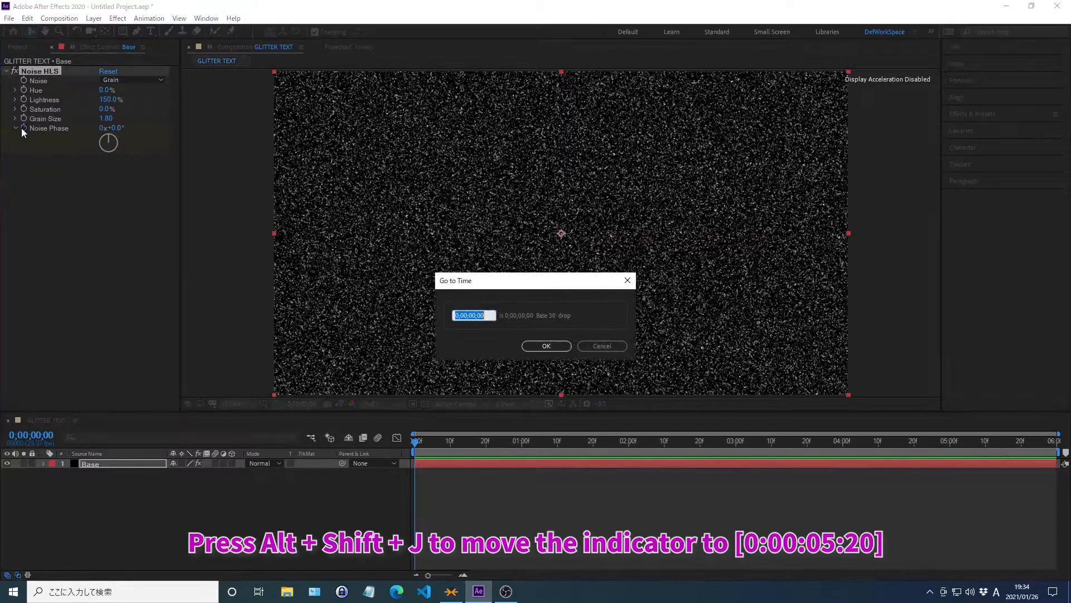
pyautogui.write('0*00*05*2')
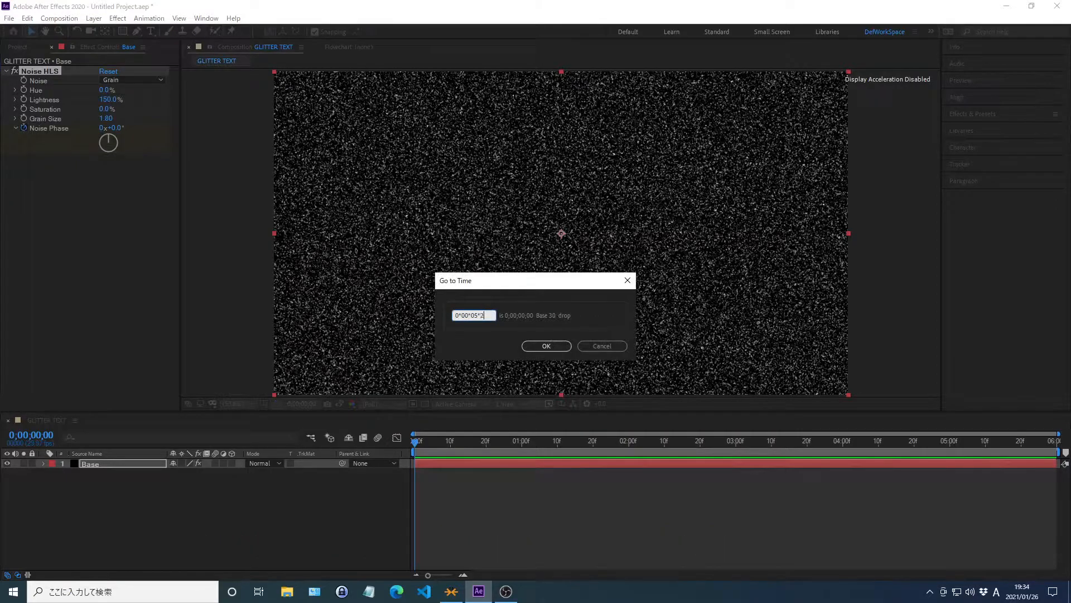
pyautogui.press('Return')
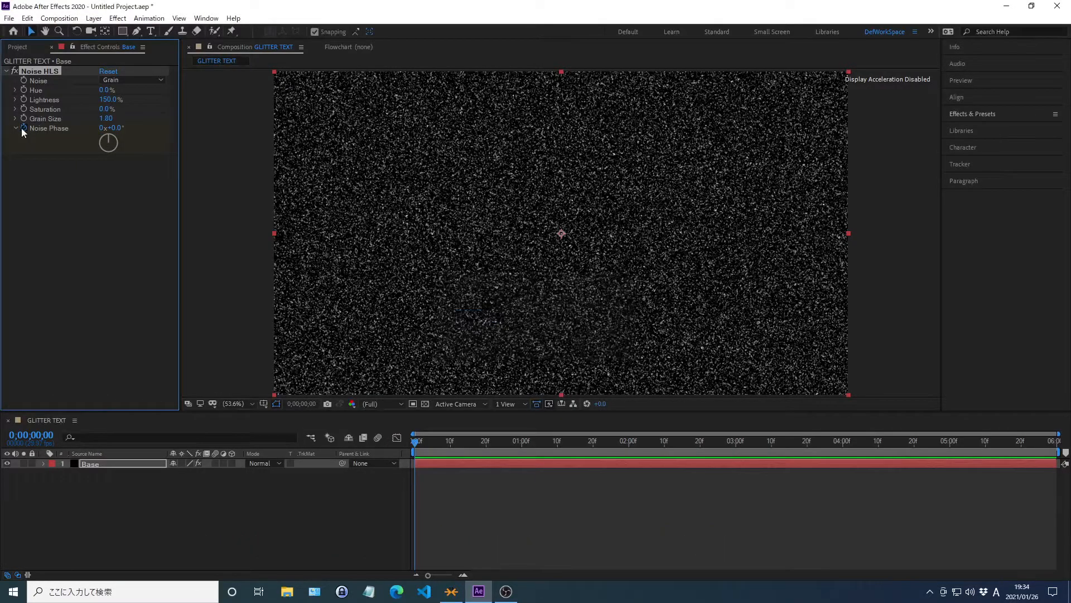
# Set the Noise Phase of the Noise HLS effect to 2880°.
pyautogui.rightClick(50, 129)
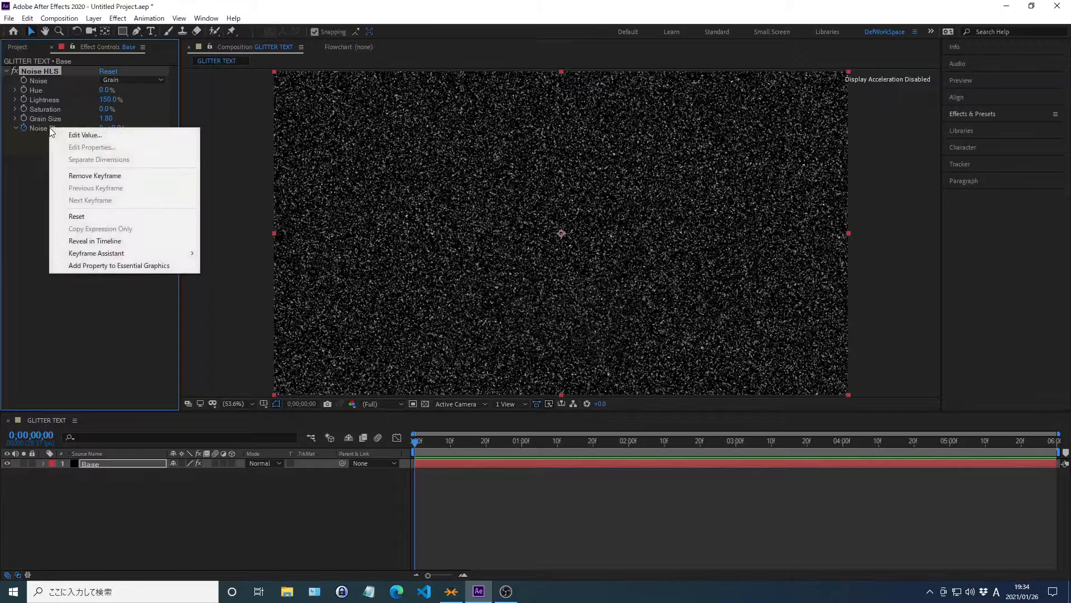
pyautogui.click(85, 134)
pyautogui.write('2880')
pyautogui.press('Return')
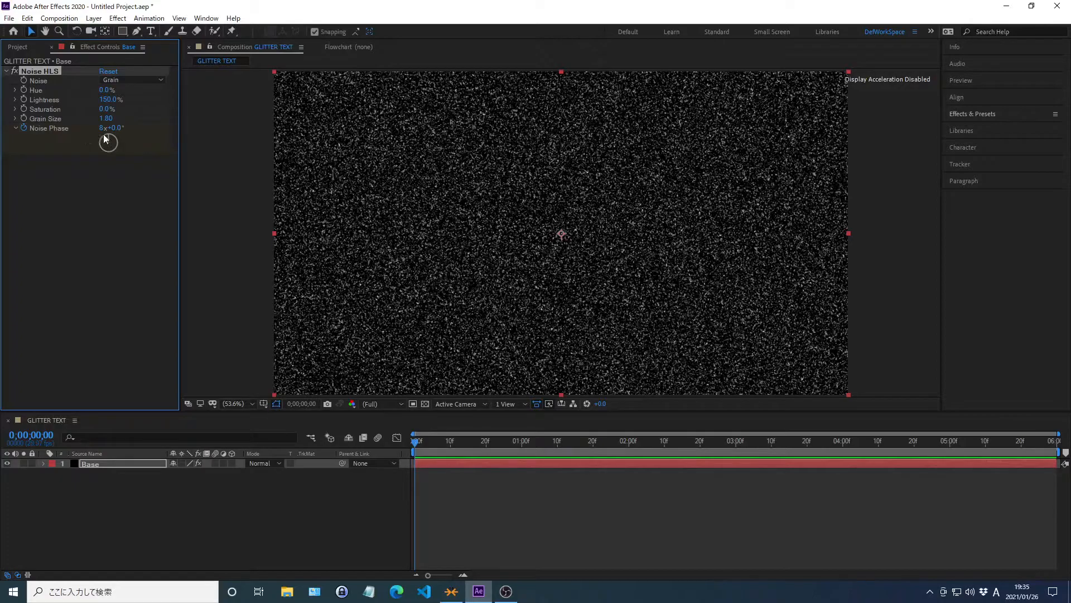
# Search the effects and presets for Curves.
pyautogui.click(973, 114)
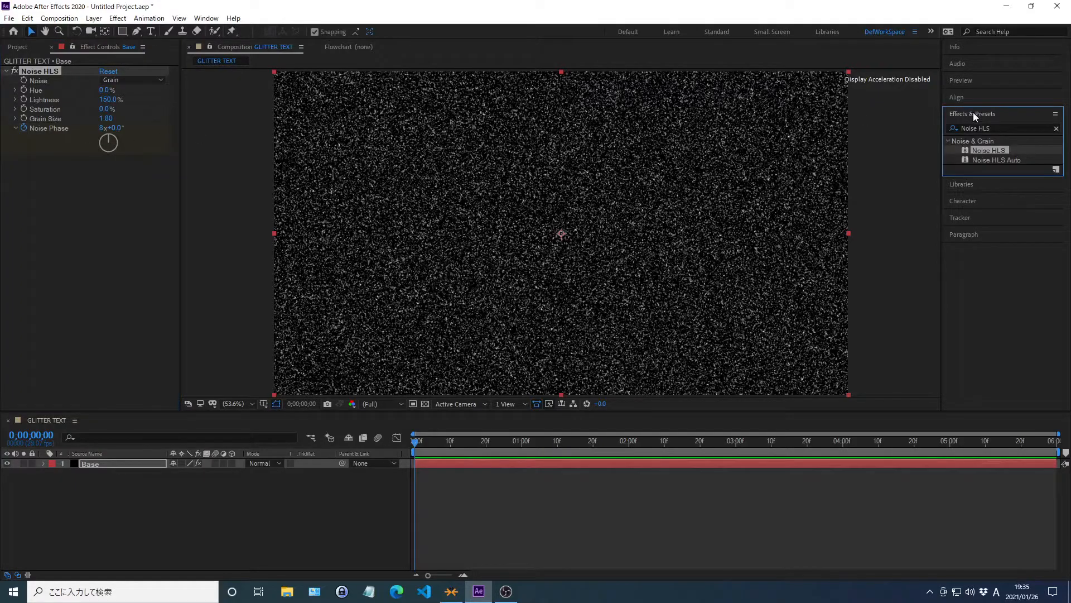
pyautogui.click(1056, 129)
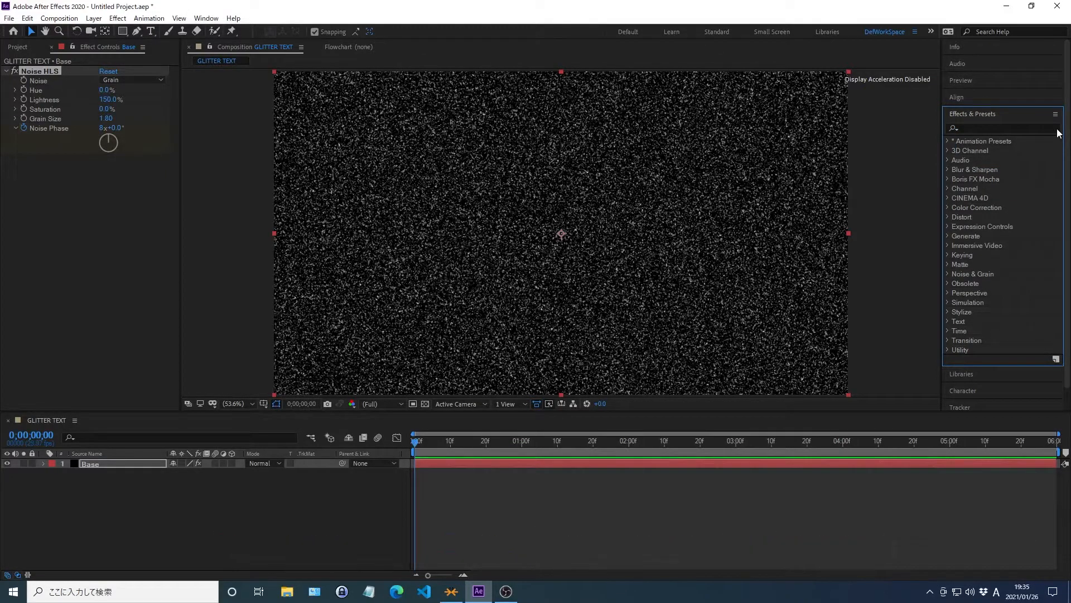
pyautogui.click(973, 127)
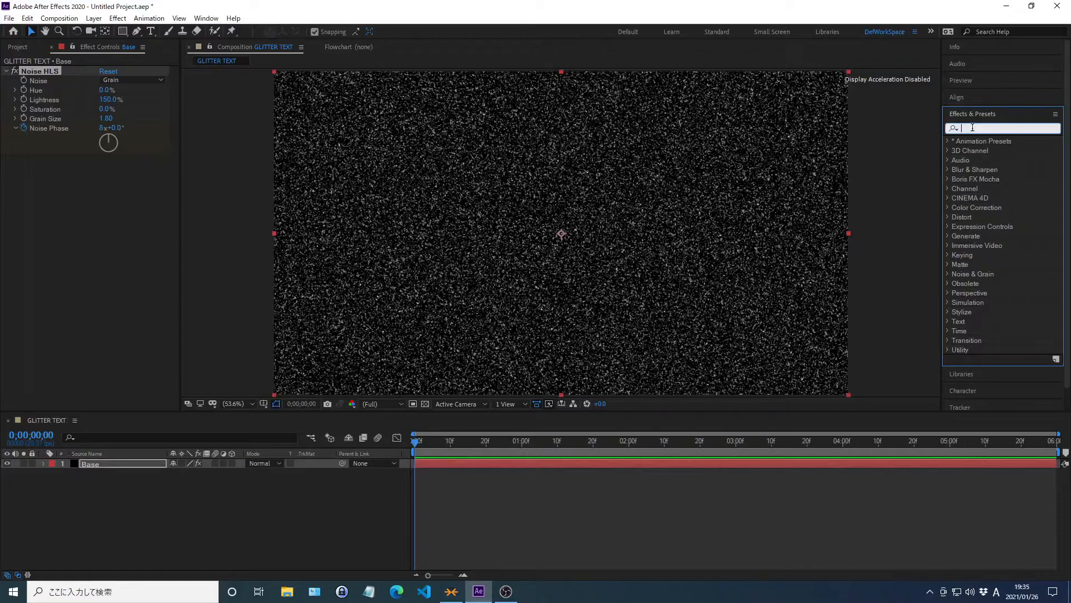
pyautogui.write('Curves')
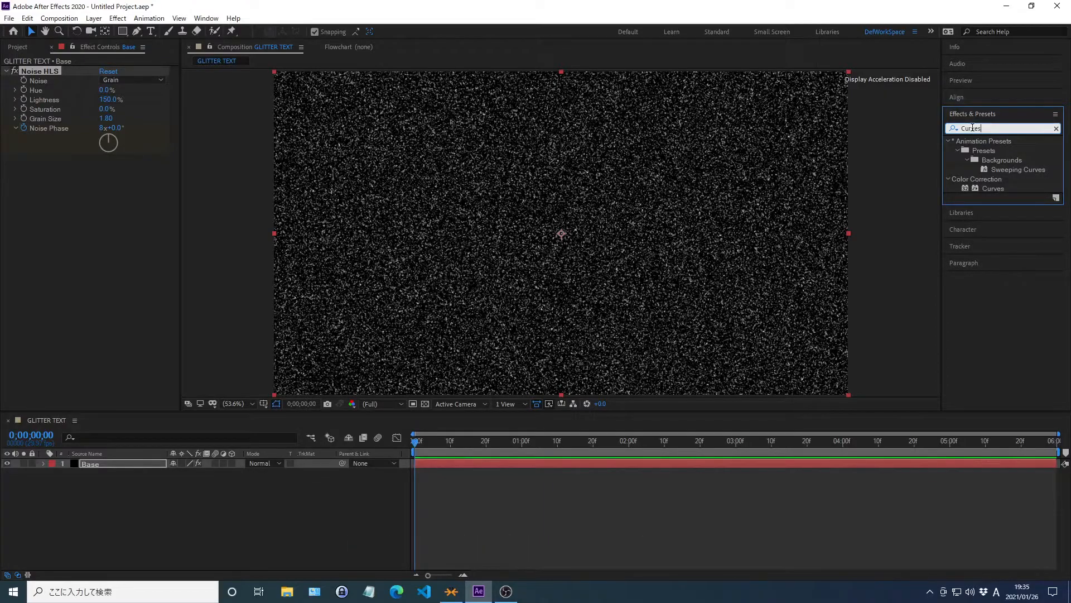
pyautogui.press('Return')
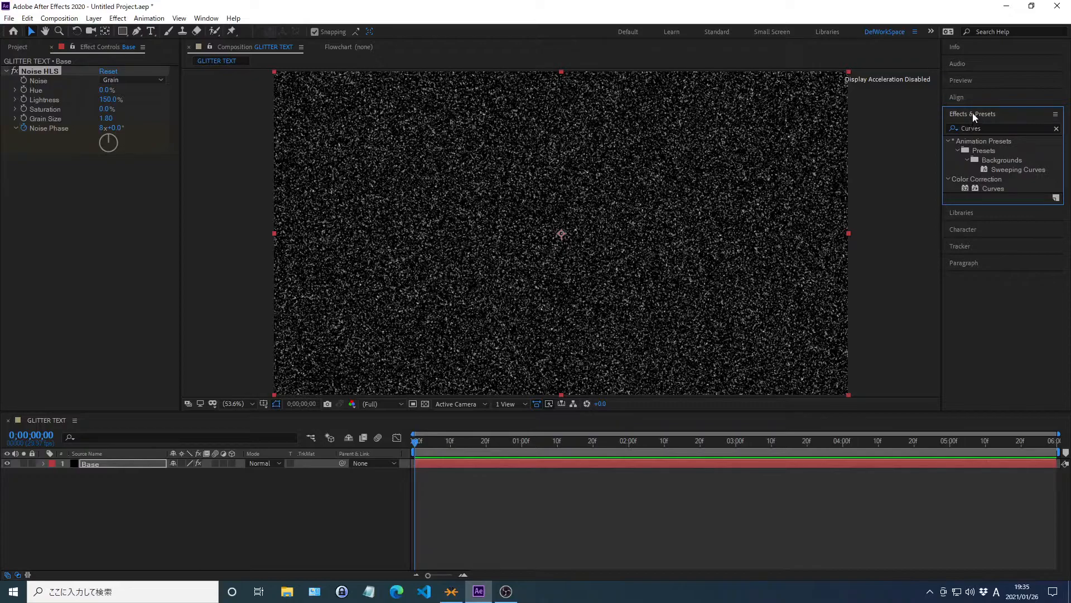
pyautogui.click(973, 114)
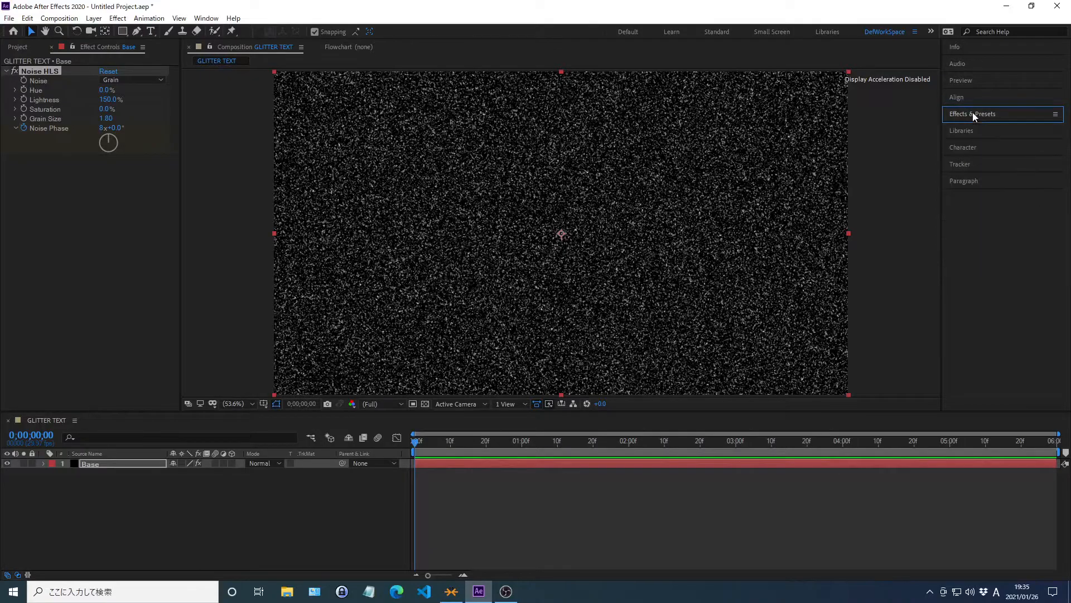
# Create a black 1920 × 1080 px solid layer above Base, keeping the default name.
pyautogui.click(73, 307)
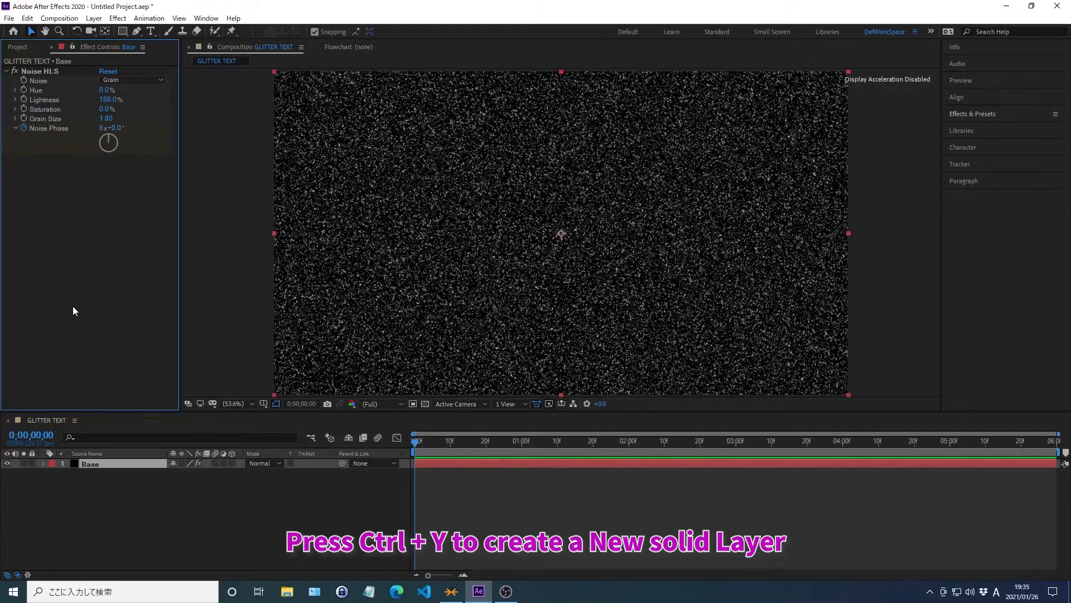
pyautogui.hotkey('ctrl', 'y')
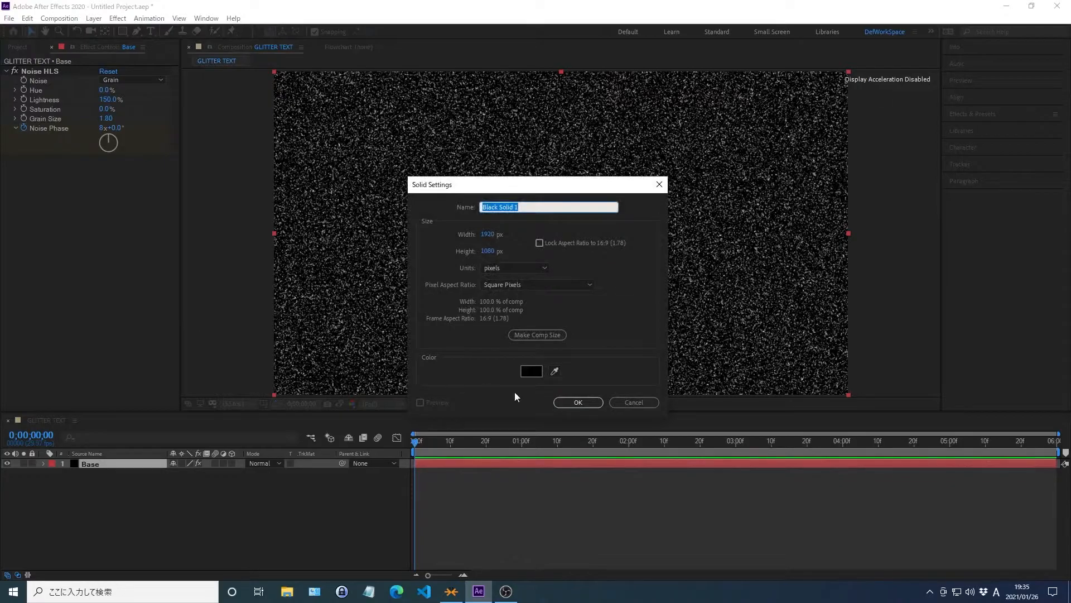
pyautogui.click(578, 402)
# Find the Noise HLS effect and apply it to the Black Solid 1 layer.
pyautogui.click(972, 113)
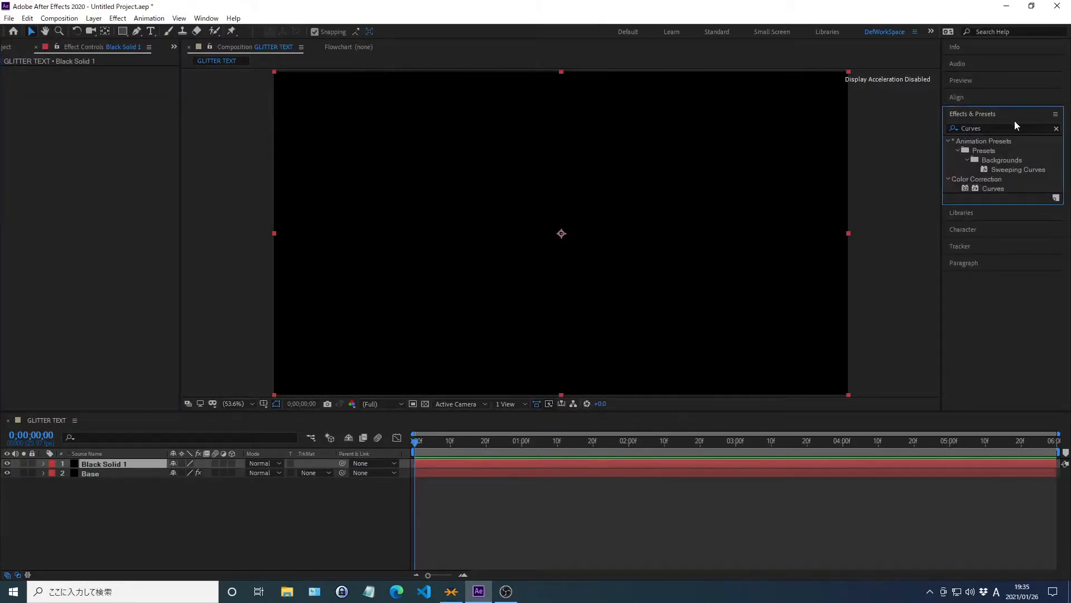
pyautogui.click(1056, 128)
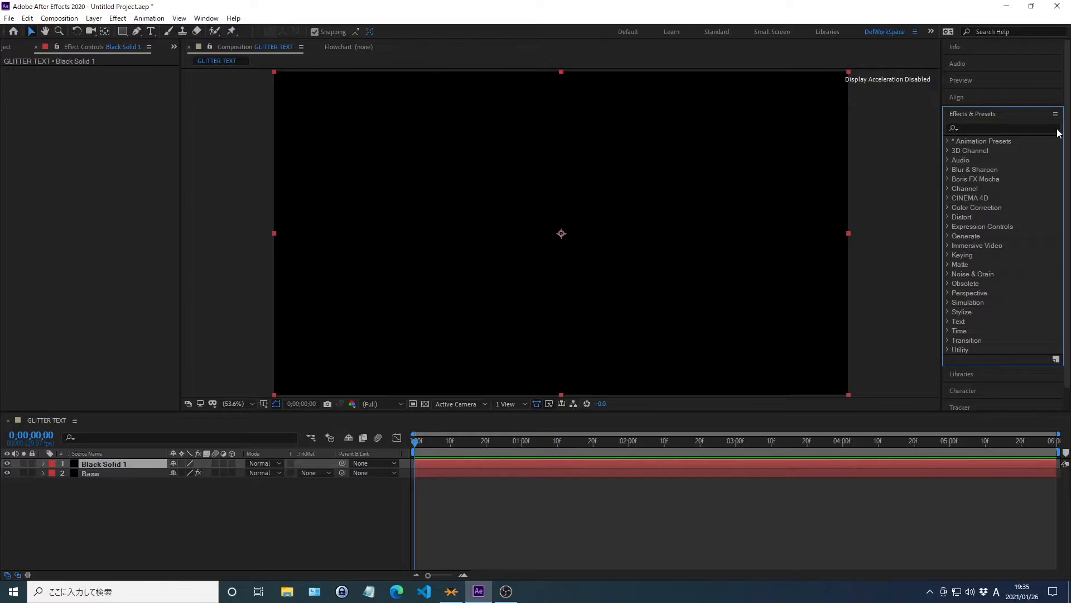
pyautogui.click(977, 128)
pyautogui.write('Noise HLS')
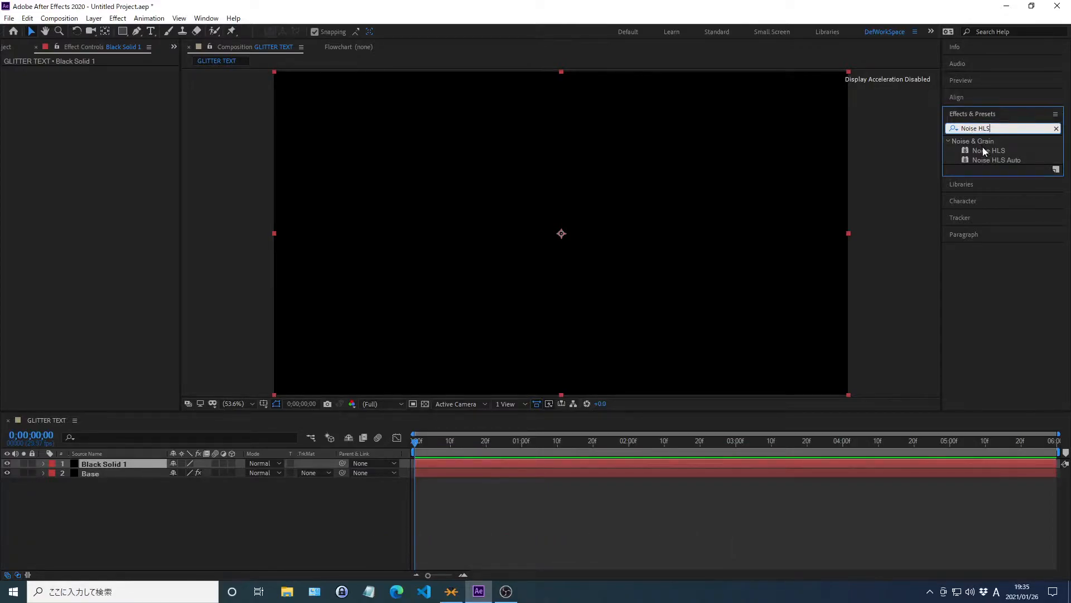
pyautogui.doubleClick(985, 152)
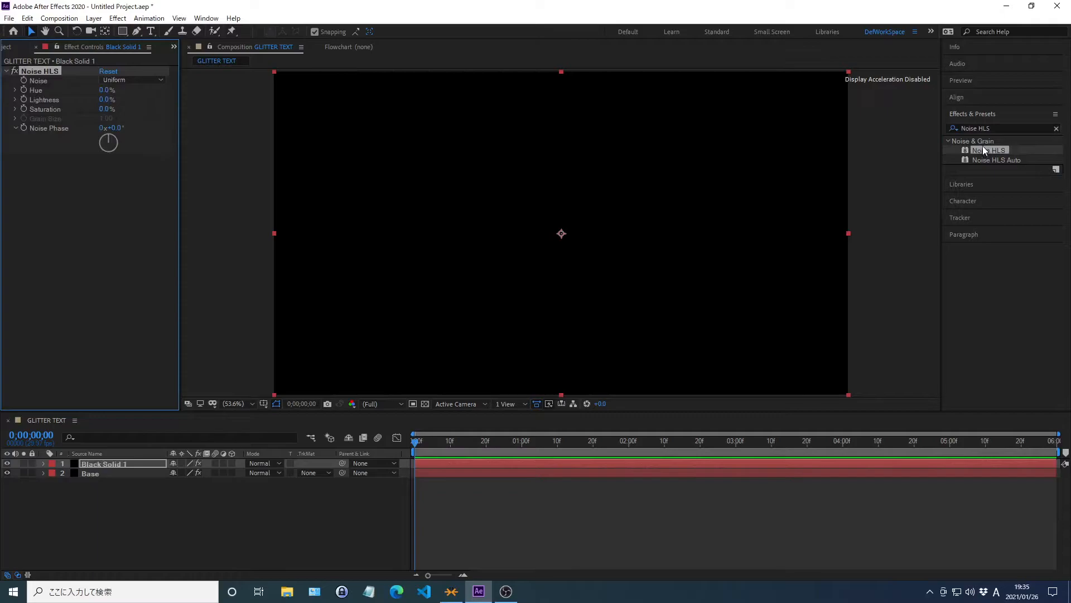
pyautogui.click(974, 114)
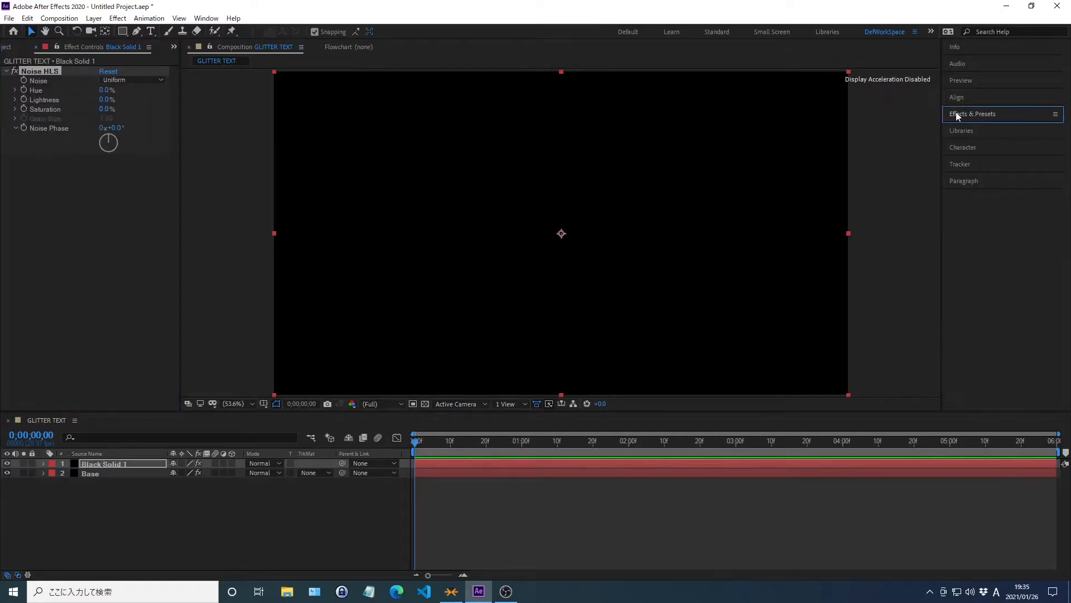
# Set the noise type of Black Solid 1's Noise HLS effect to Grain and its Lightness to 250%.
pyautogui.click(125, 80)
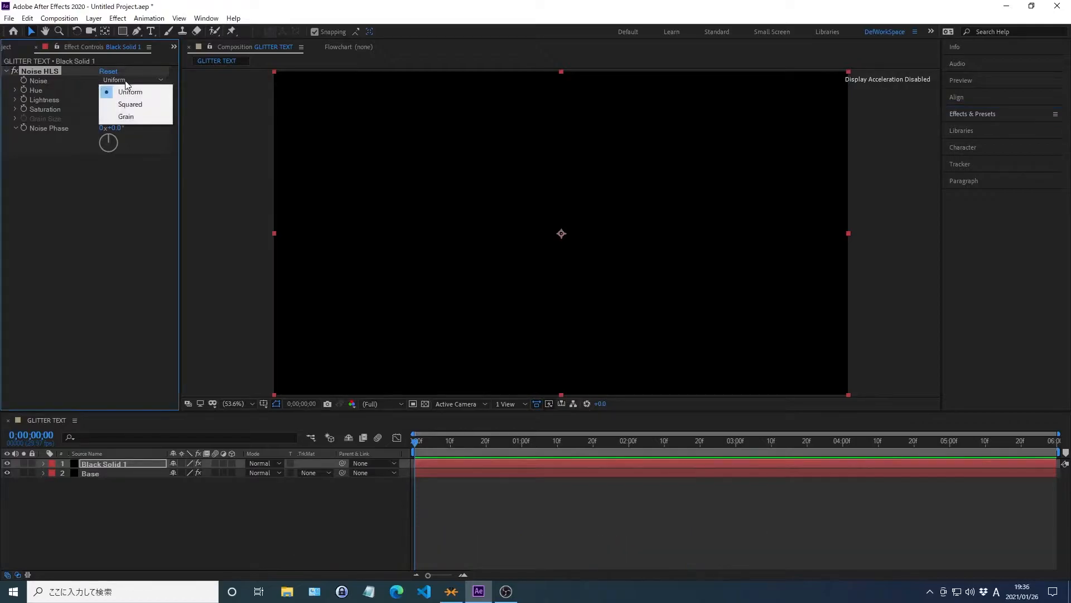
pyautogui.click(126, 116)
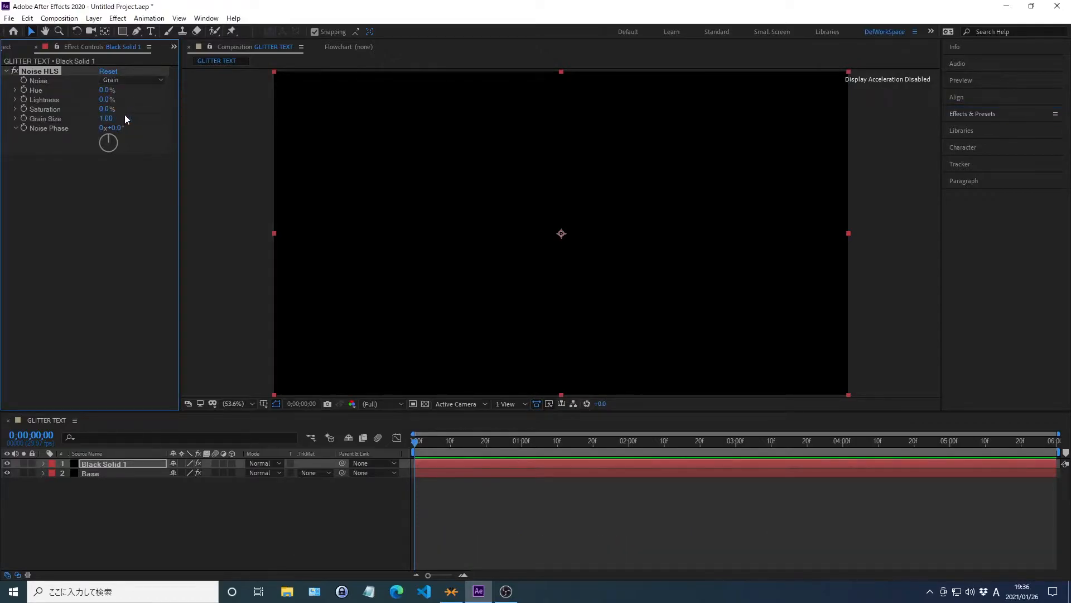
pyautogui.rightClick(45, 100)
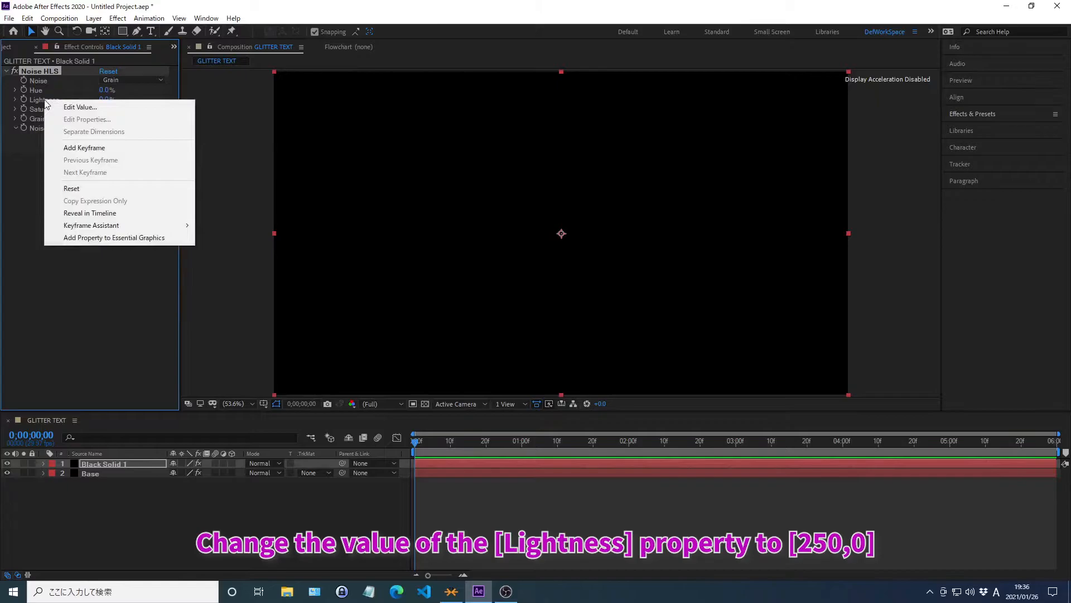
pyautogui.click(80, 106)
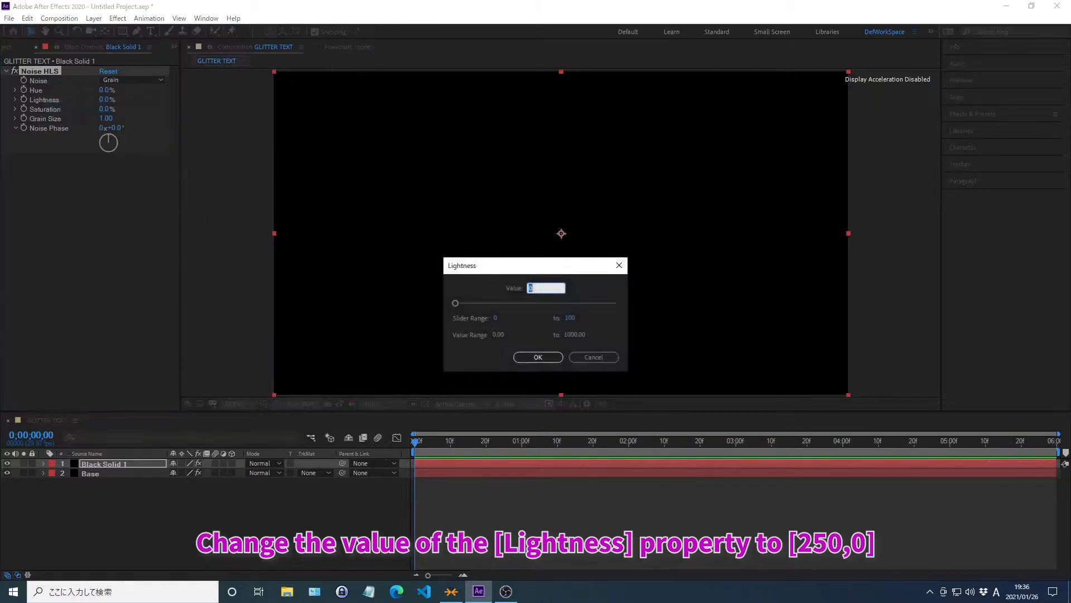
pyautogui.write('250')
pyautogui.press('Return')
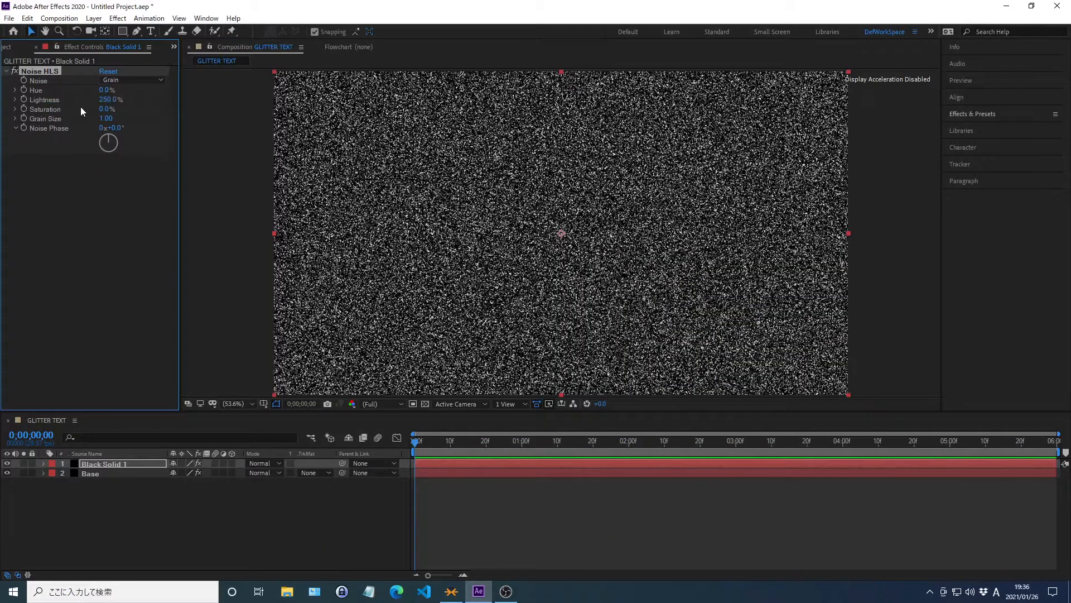
# Set the Grain Size of Black Solid 1's Noise HLS effect to 2.
pyautogui.rightClick(47, 119)
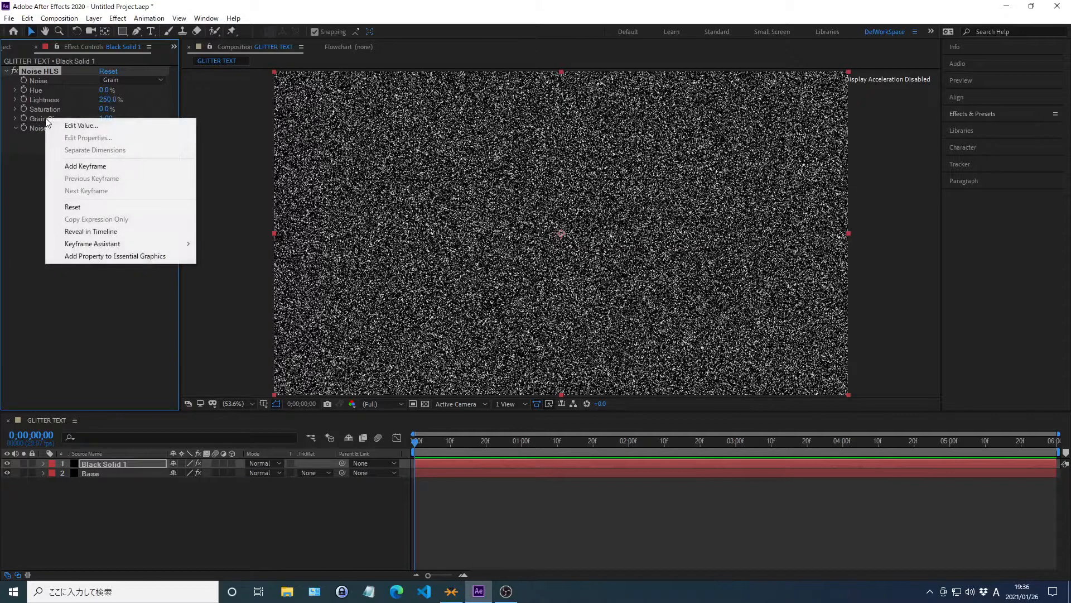
pyautogui.click(81, 125)
pyautogui.write('2')
pyautogui.press('Return')
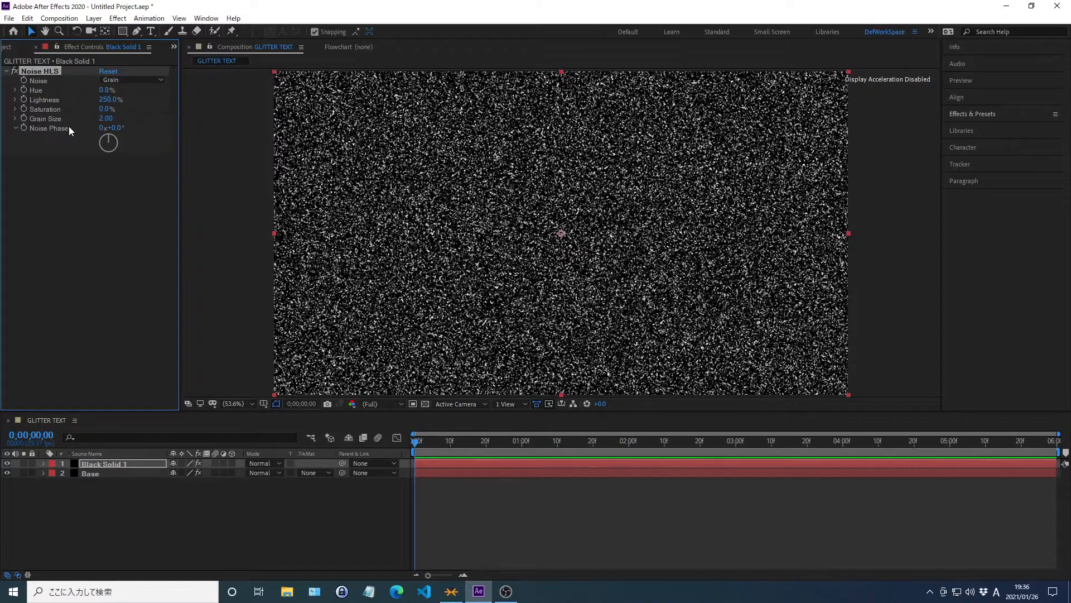
# Set Black Solid 1's Noise Phase to 0° and enable keyframing for it at the start of the composition.
pyautogui.rightClick(50, 128)
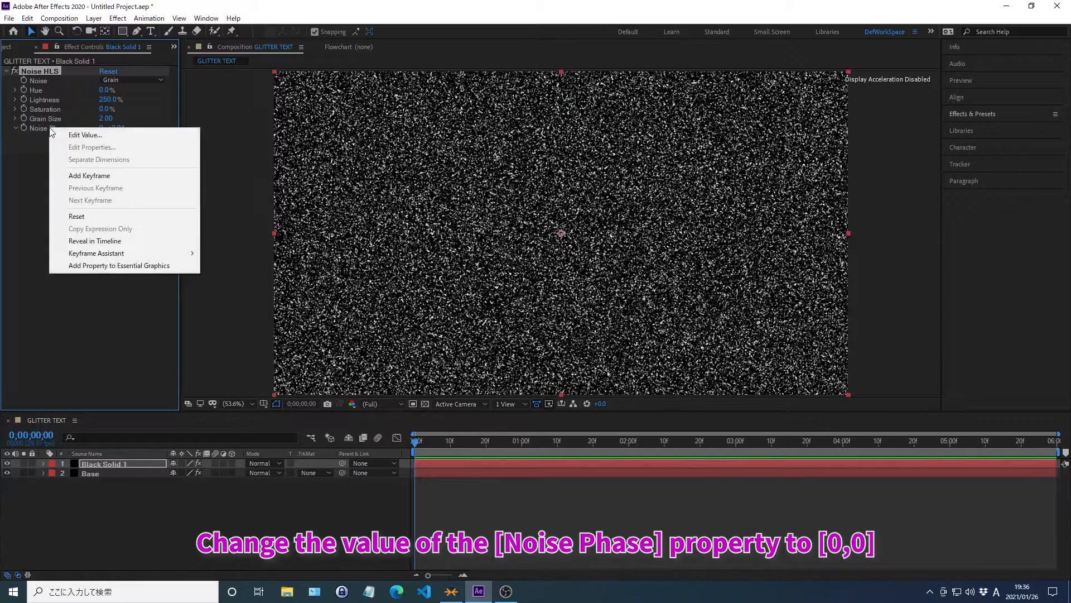
pyautogui.click(85, 136)
pyautogui.write('0')
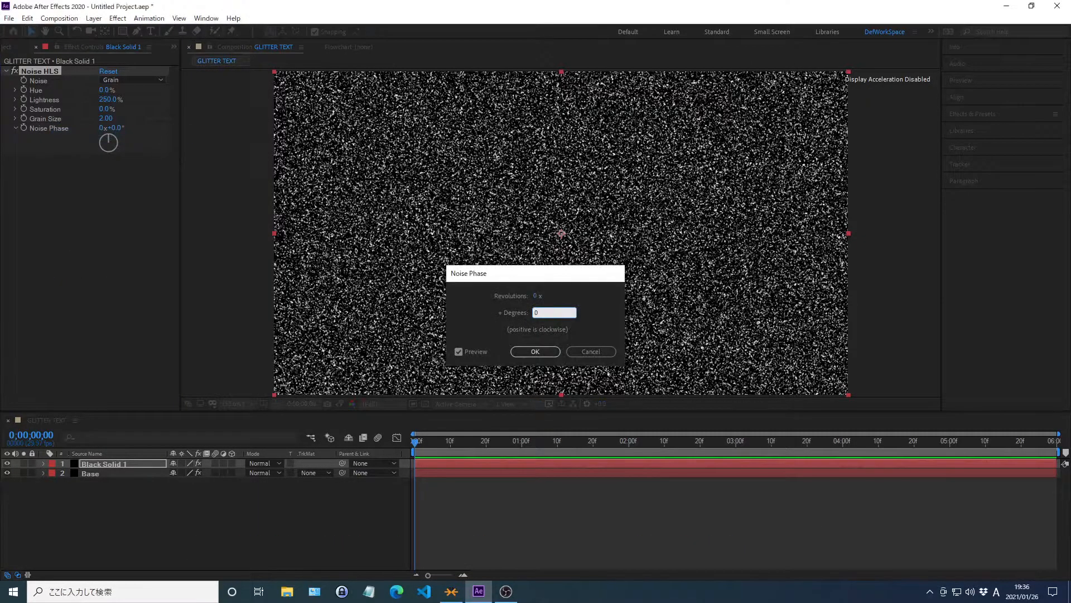
pyautogui.press('Return')
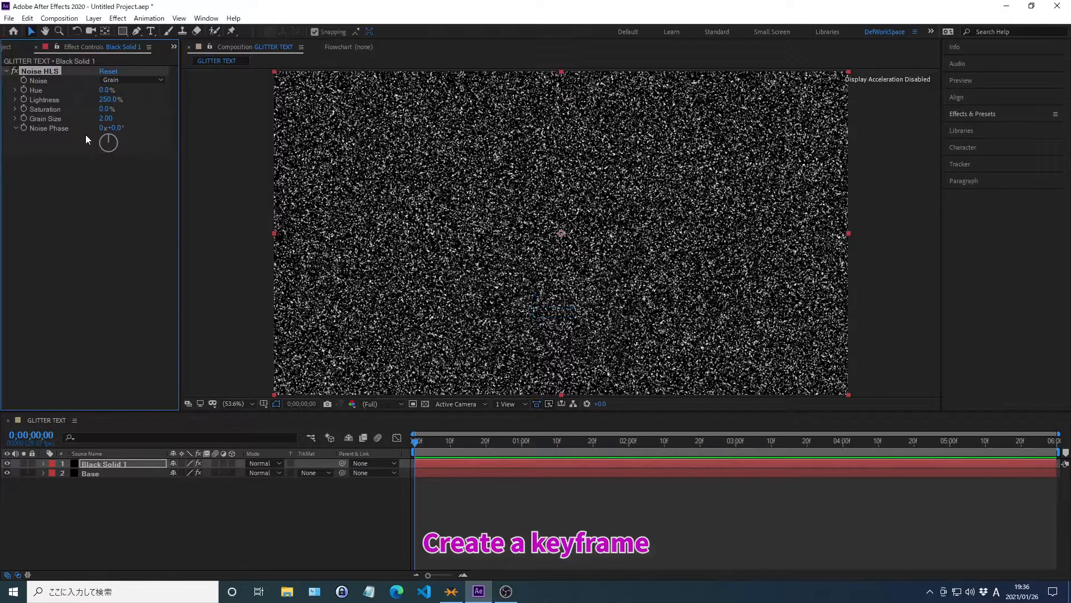
pyautogui.click(23, 127)
# Try to move the current time to 0;00;05;20 for Black Solid 1's second Noise Phase keyframe.
pyautogui.hotkey('alt', 'shift', 'j')
pyautogui.write('0*00*05*20')
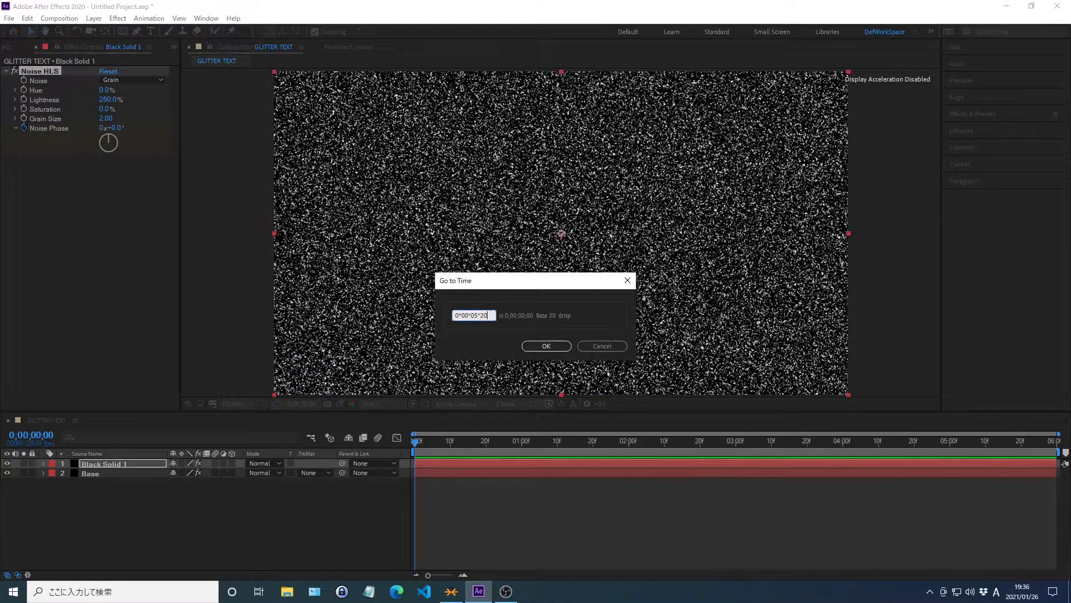
pyautogui.press('Return')
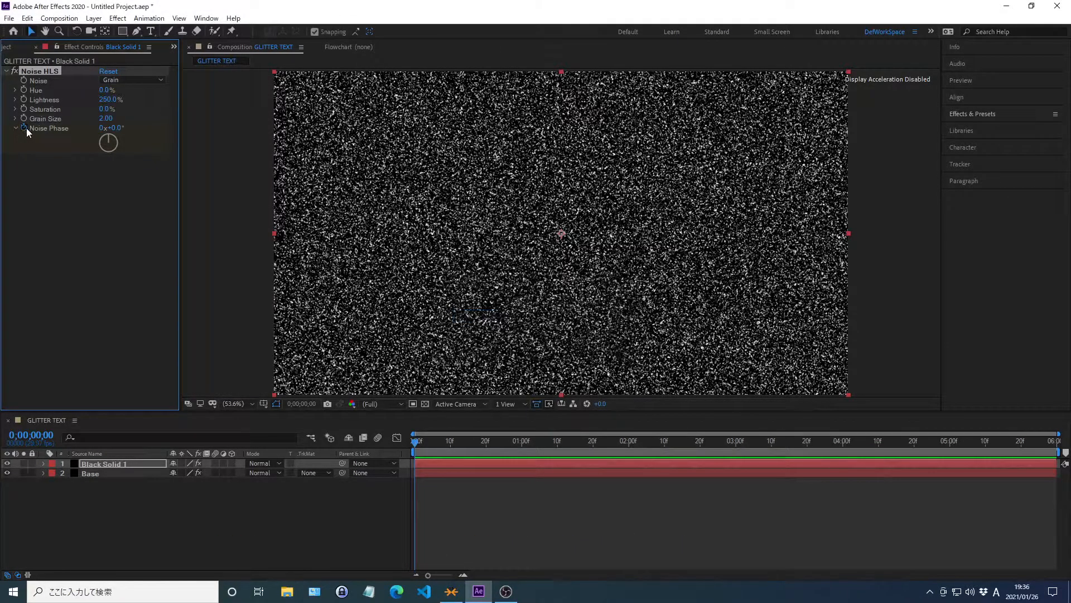
# Set the Noise Phase of Black Solid 1's Noise HLS effect to -2880°.
pyautogui.rightClick(50, 129)
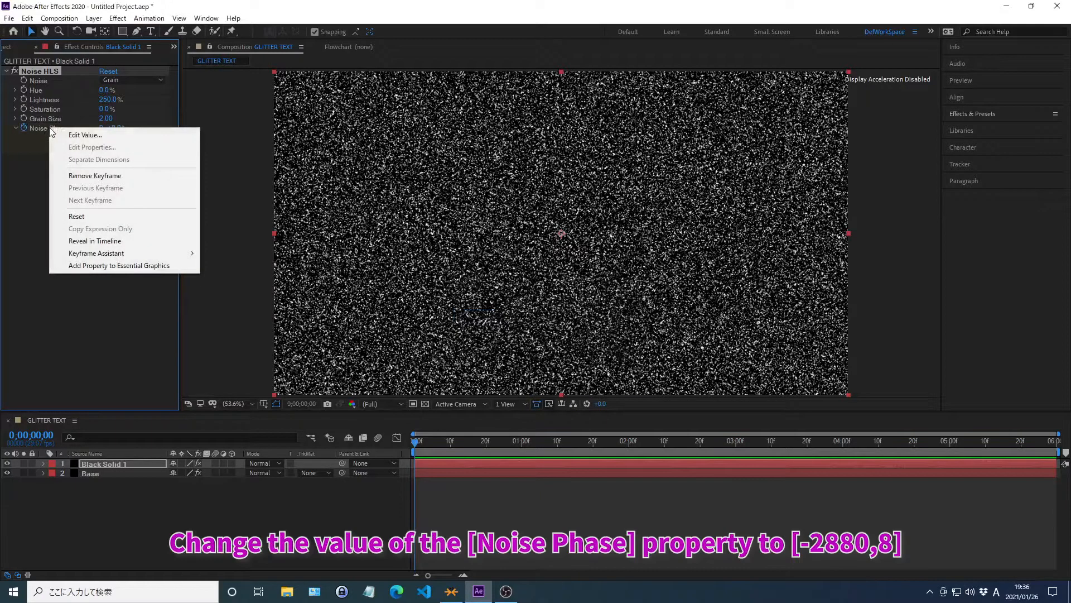
pyautogui.click(85, 136)
pyautogui.write('-')
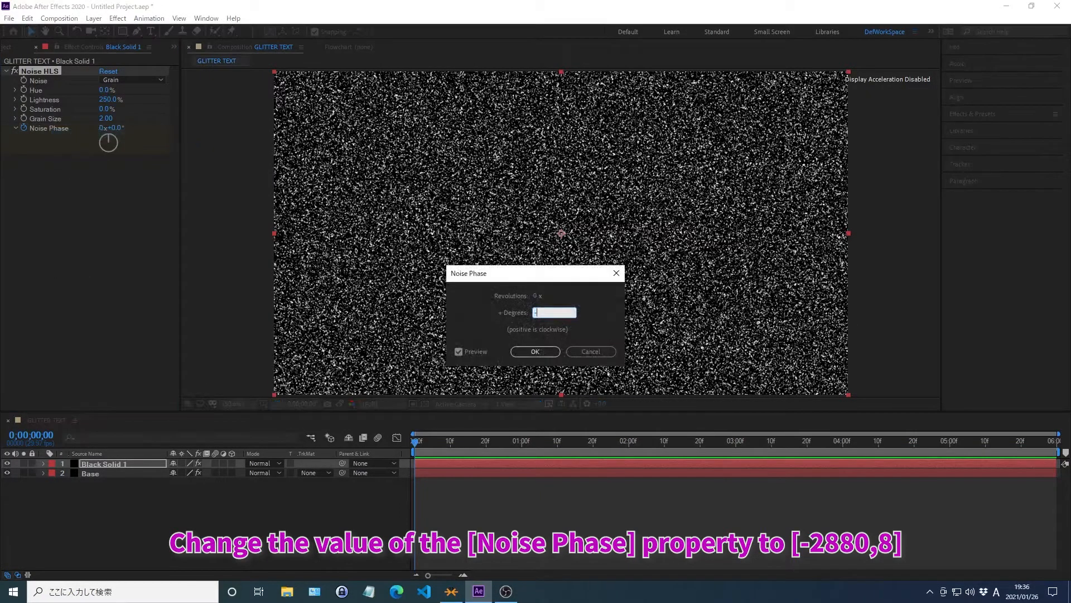
pyautogui.write('2880')
pyautogui.press('Return')
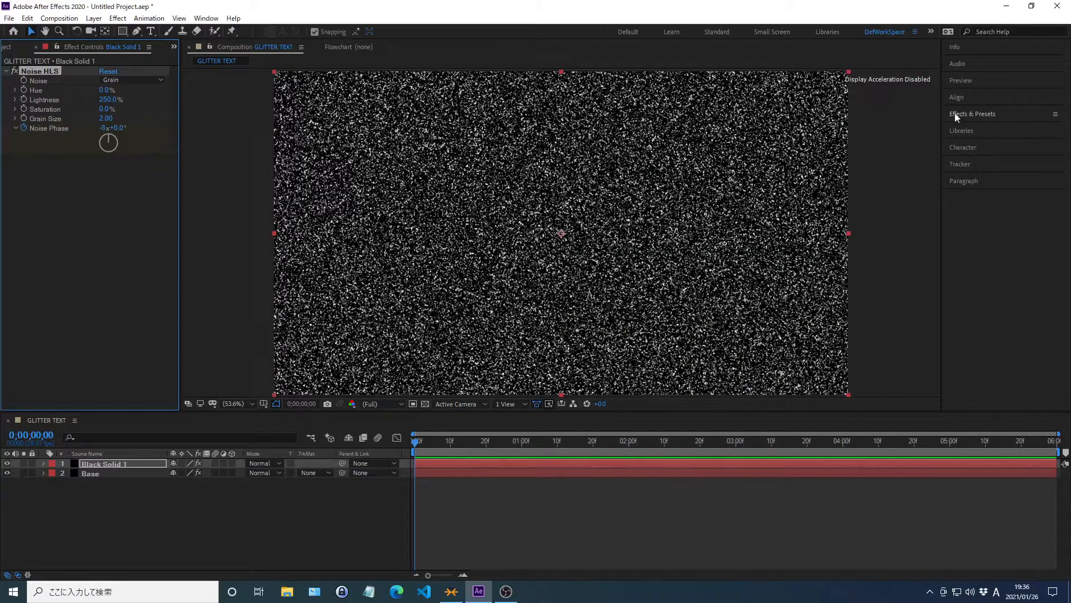
# Replace the Noise HLS search in the effects and presets with a search for Curves.
pyautogui.click(973, 114)
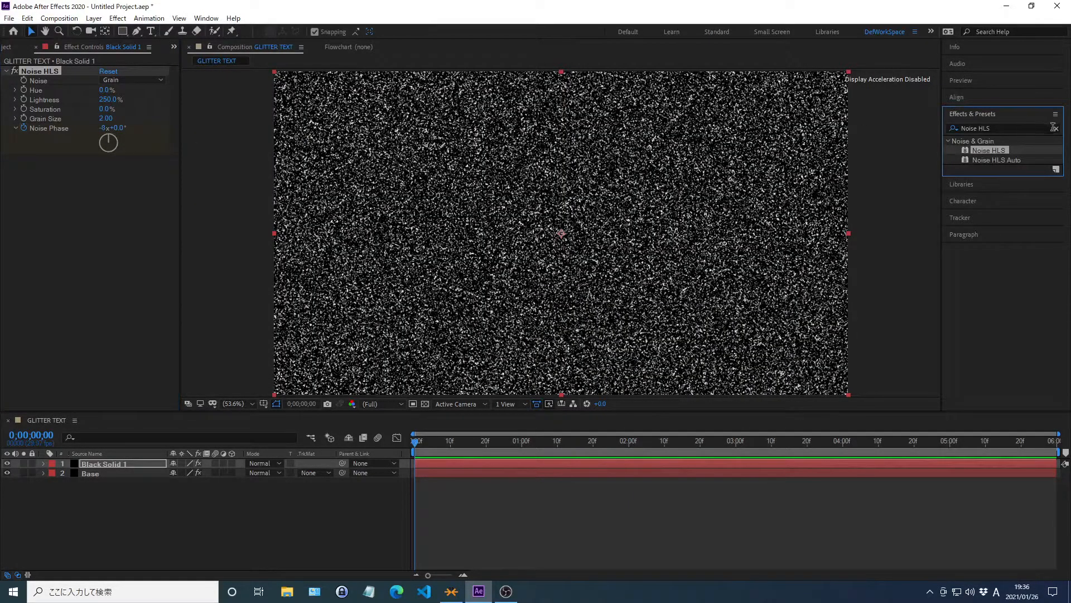
pyautogui.click(1056, 129)
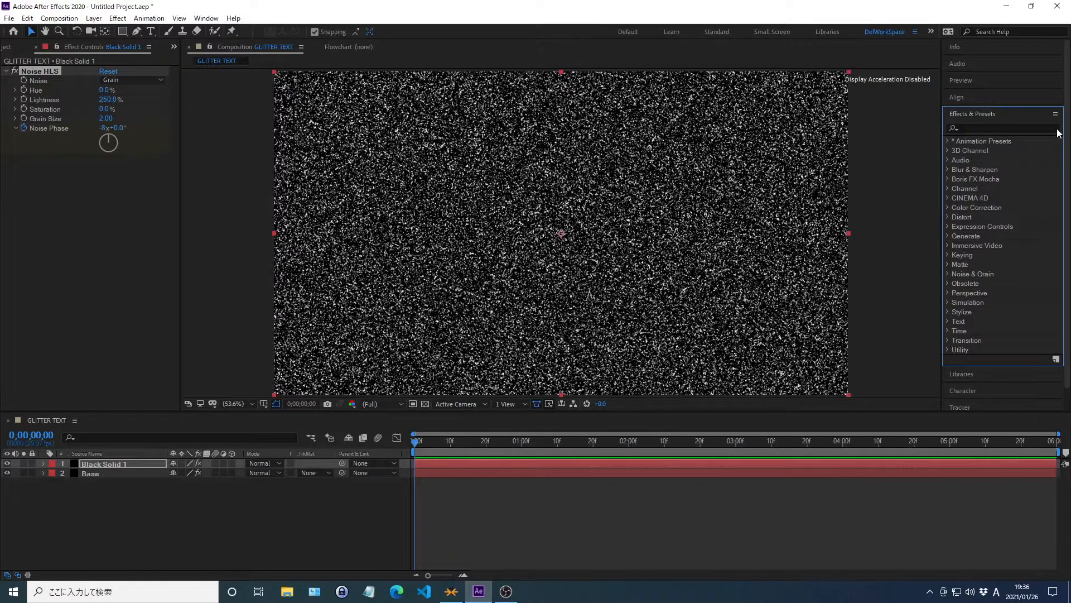
pyautogui.click(972, 128)
pyautogui.write('Curves')
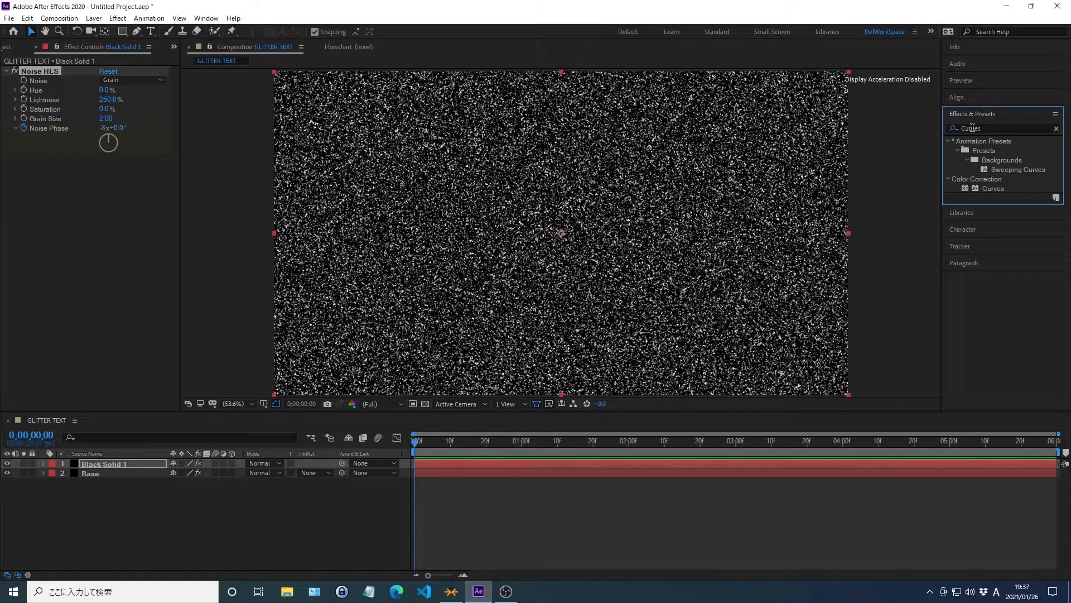
pyautogui.click(974, 114)
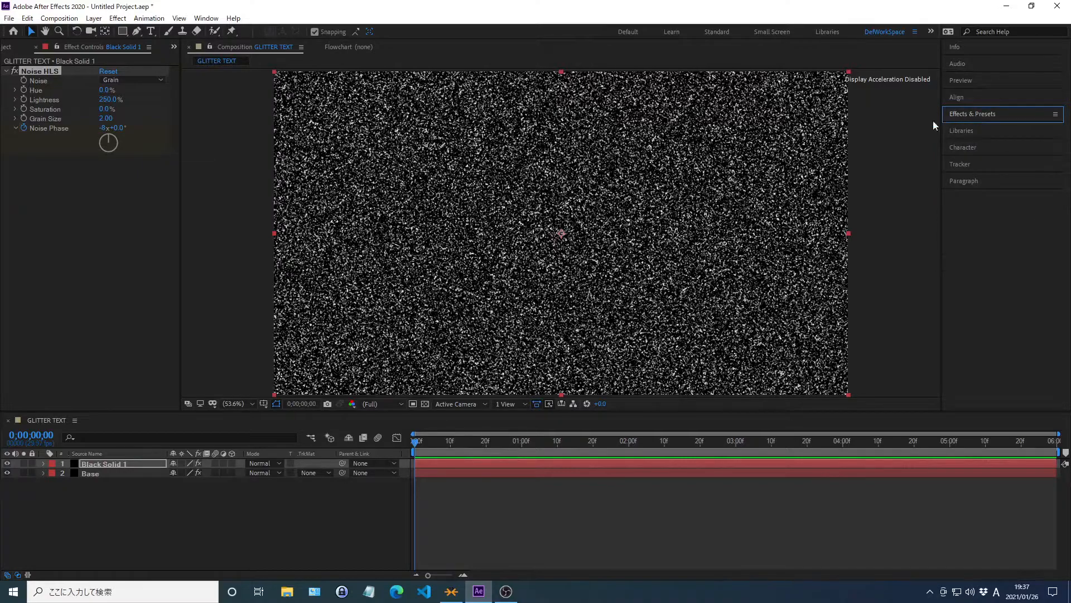
# Create another black 1920 × 1080 px solid layer above Black Solid 1, keeping the default settings.
pyautogui.click(97, 302)
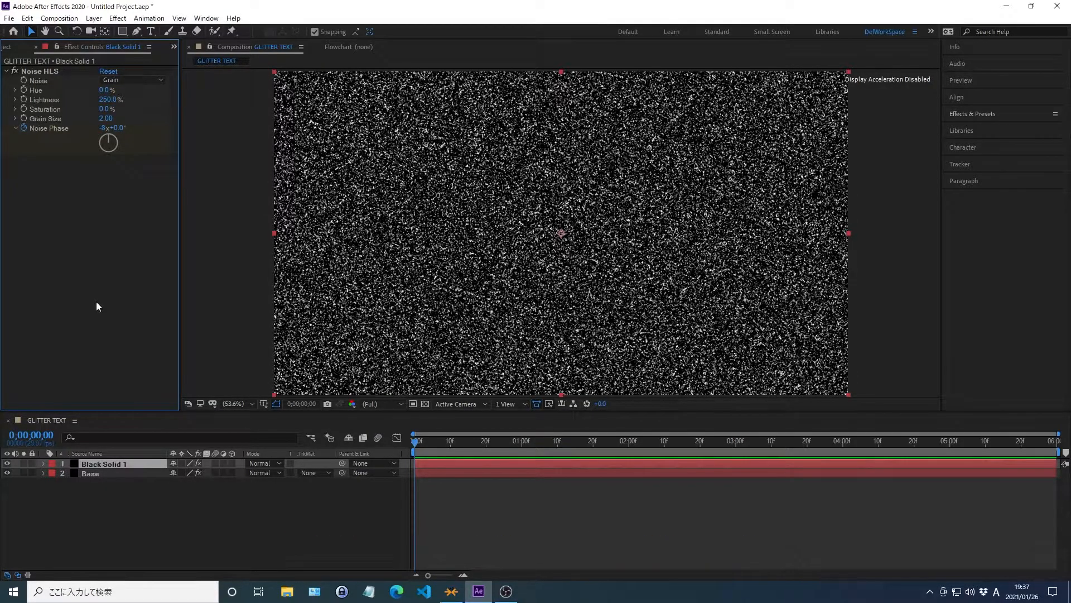
pyautogui.hotkey('ctrl', 'y')
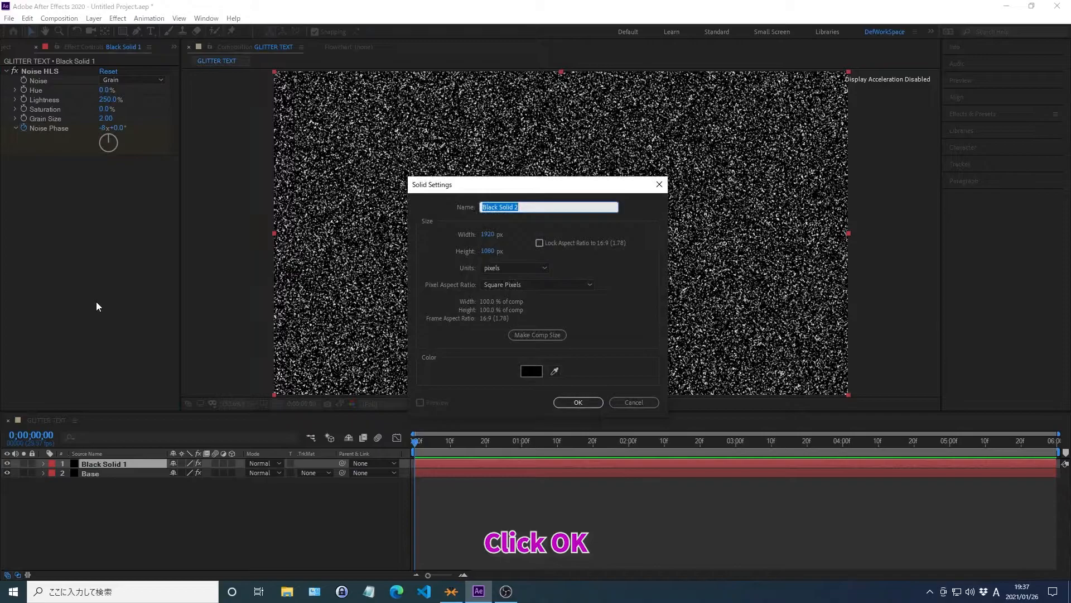
pyautogui.click(577, 403)
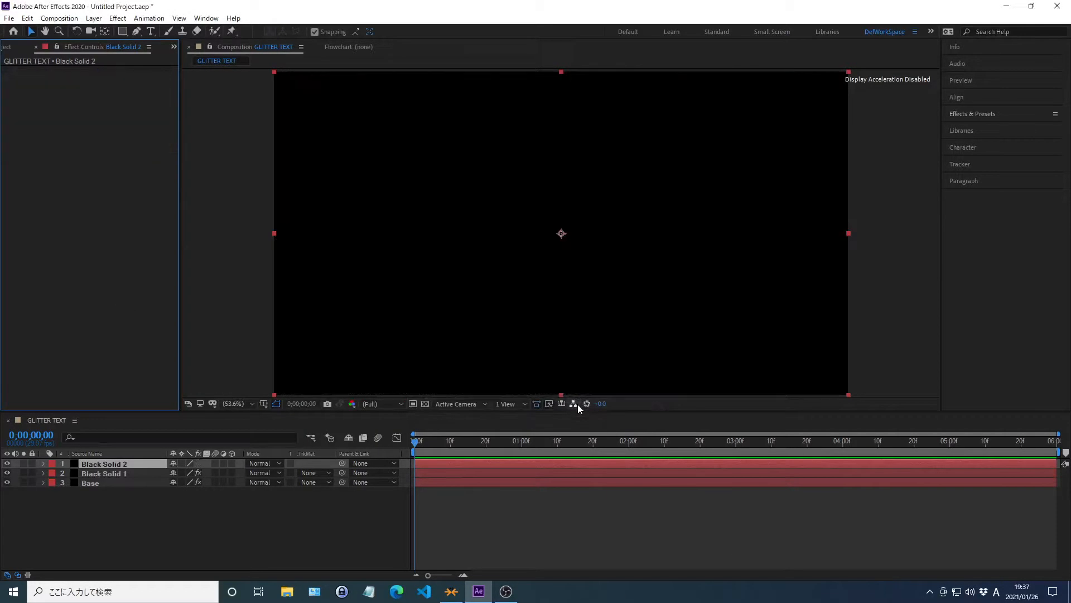
# Find the CC Particle Systems II effect and apply it to the Black Solid 2 layer.
pyautogui.click(973, 114)
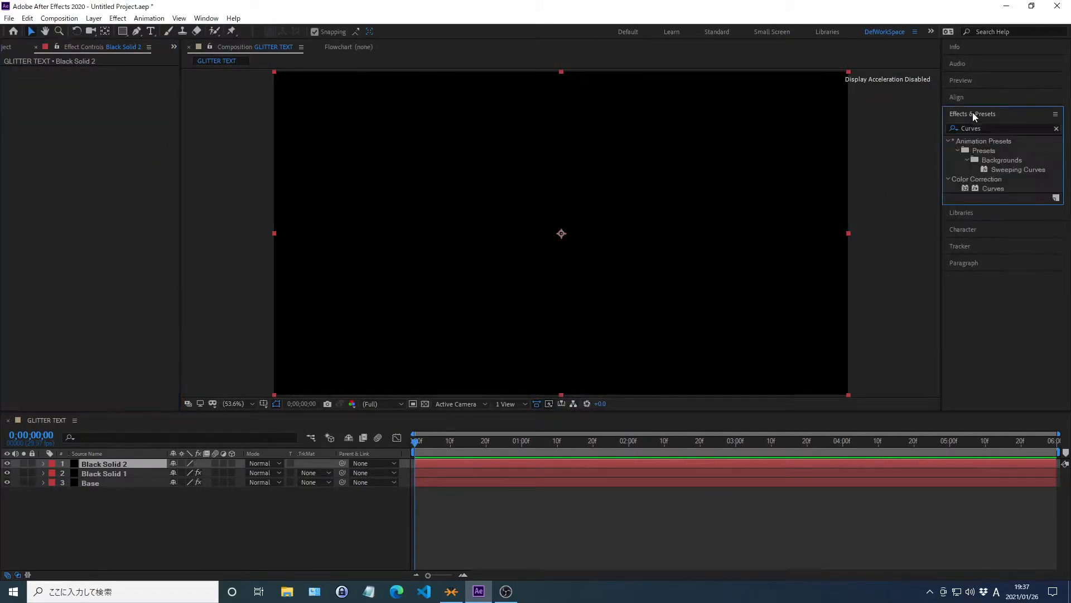
pyautogui.click(1056, 129)
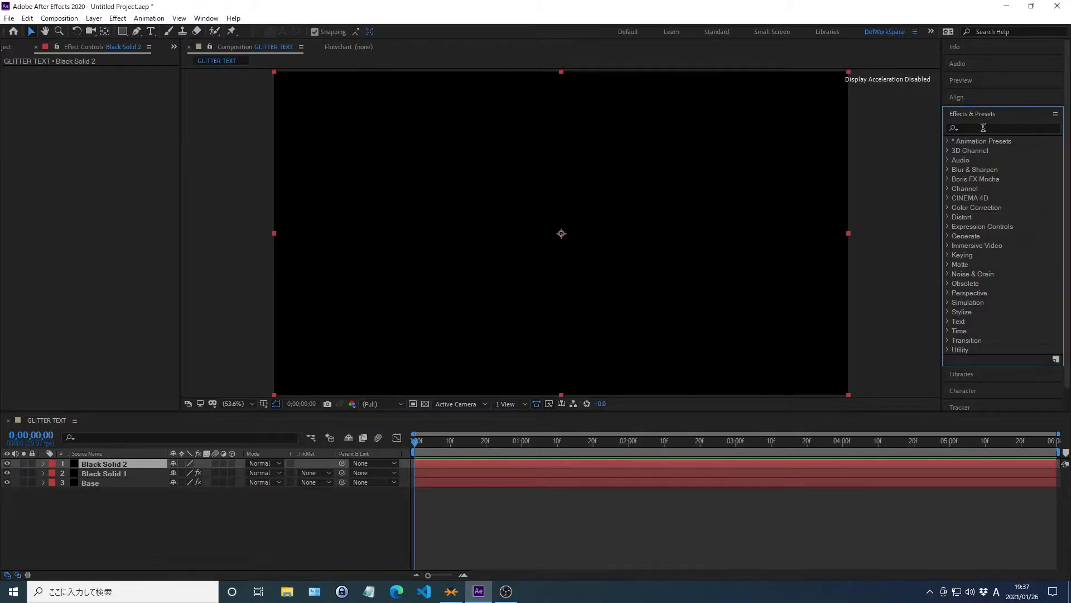
pyautogui.click(970, 128)
pyautogui.write('cC Parti')
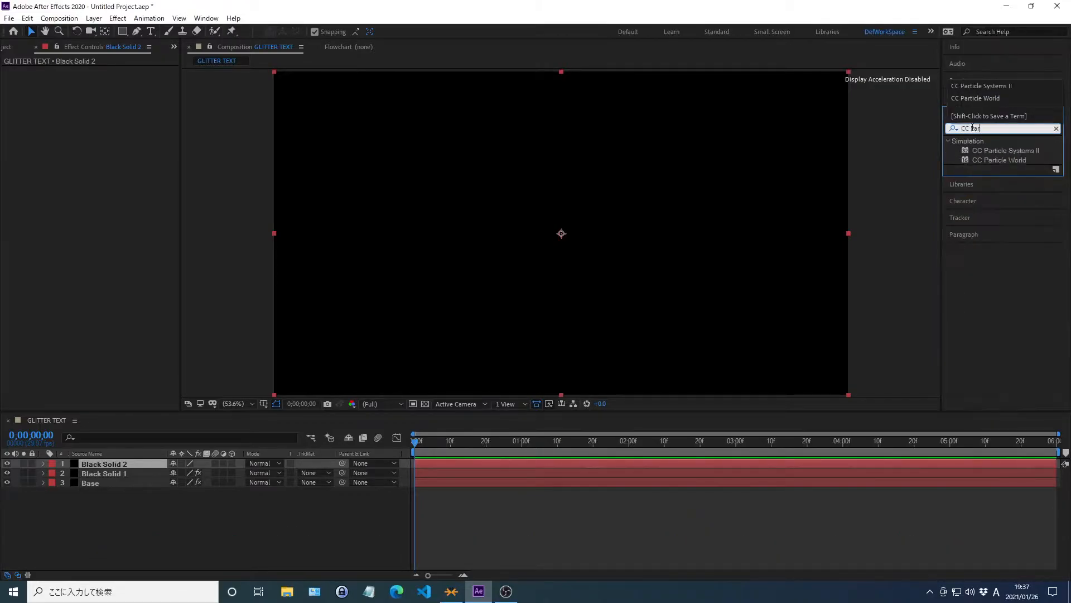
pyautogui.write('cle Systems II')
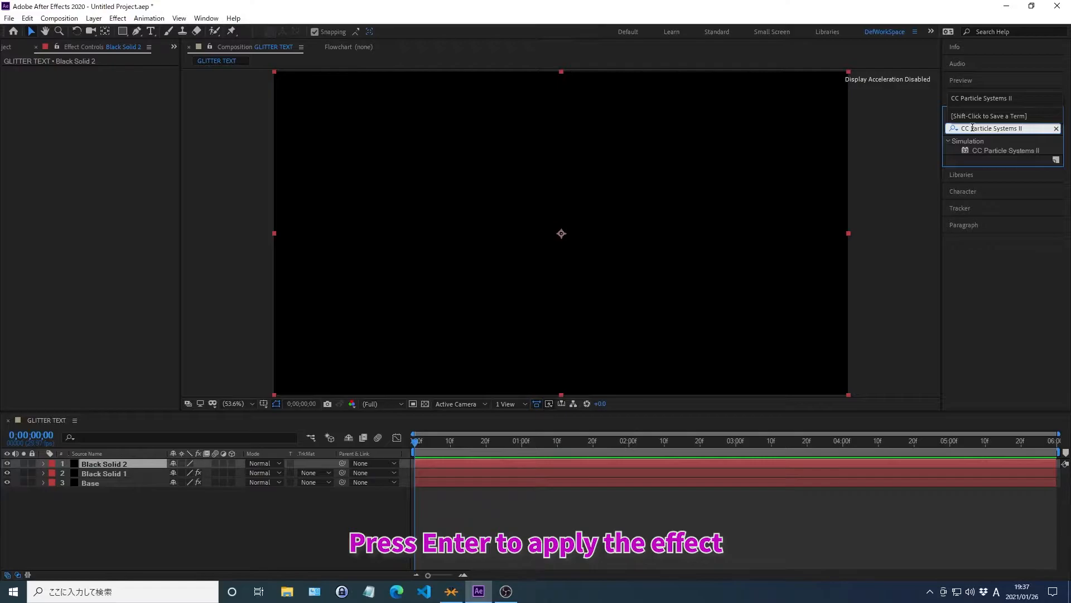
pyautogui.press('Return')
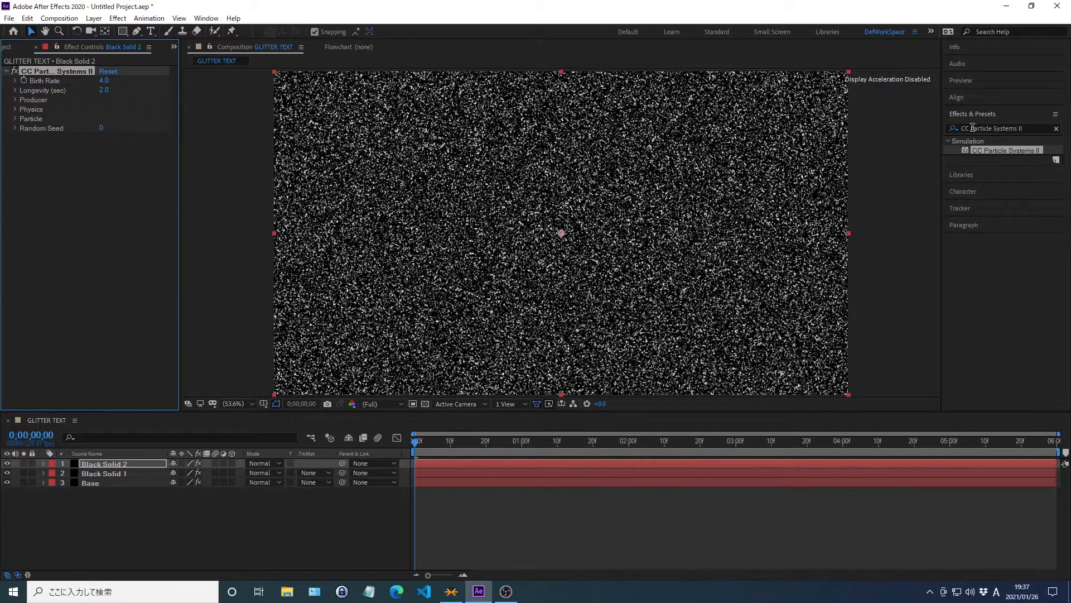
pyautogui.click(973, 114)
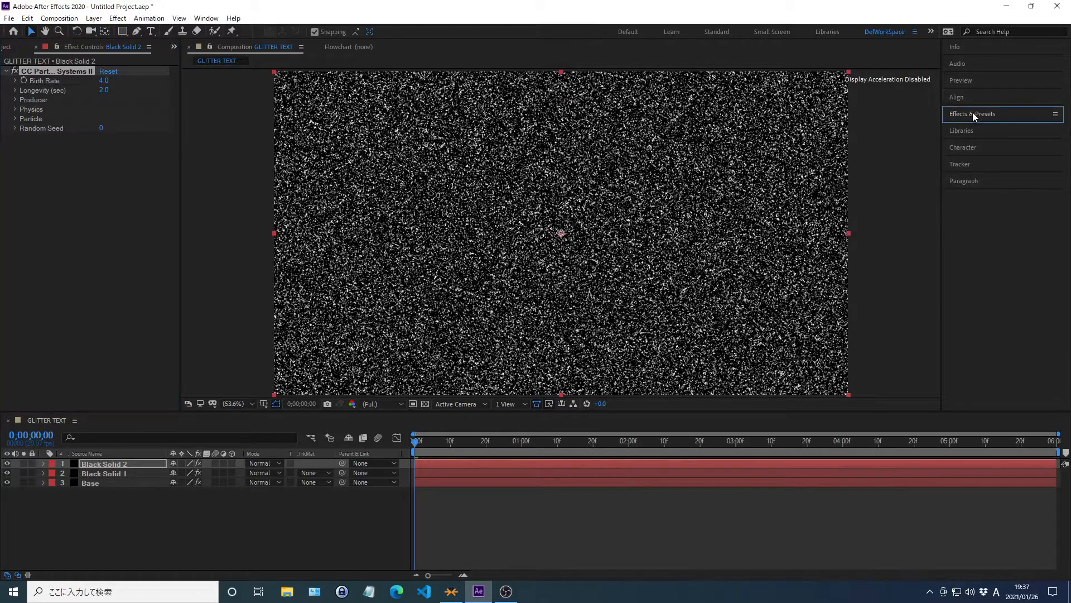
# Set the CC Particle Systems II effect's Longevity to 0.8 seconds and its Birth Rate to 5.
pyautogui.rightClick(43, 90)
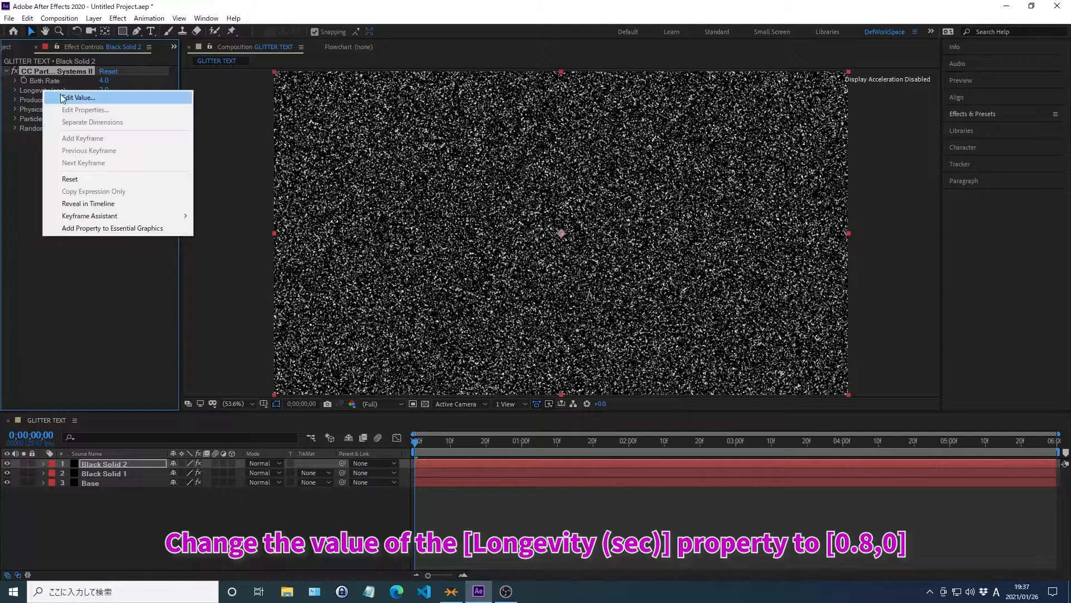
pyautogui.click(79, 97)
pyautogui.write('0.8')
pyautogui.press('Return')
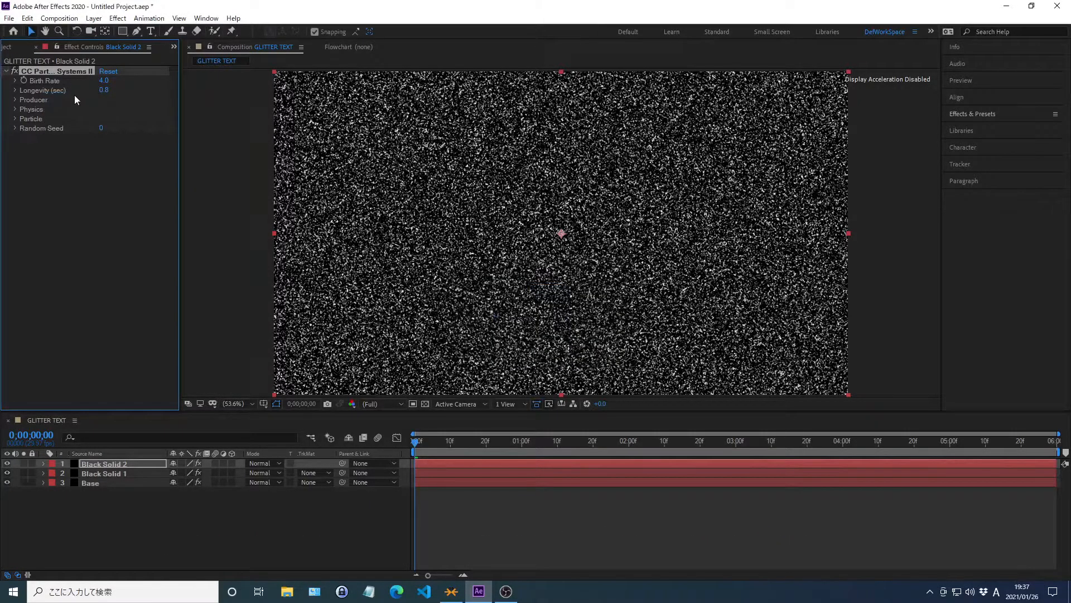
pyautogui.rightClick(46, 80)
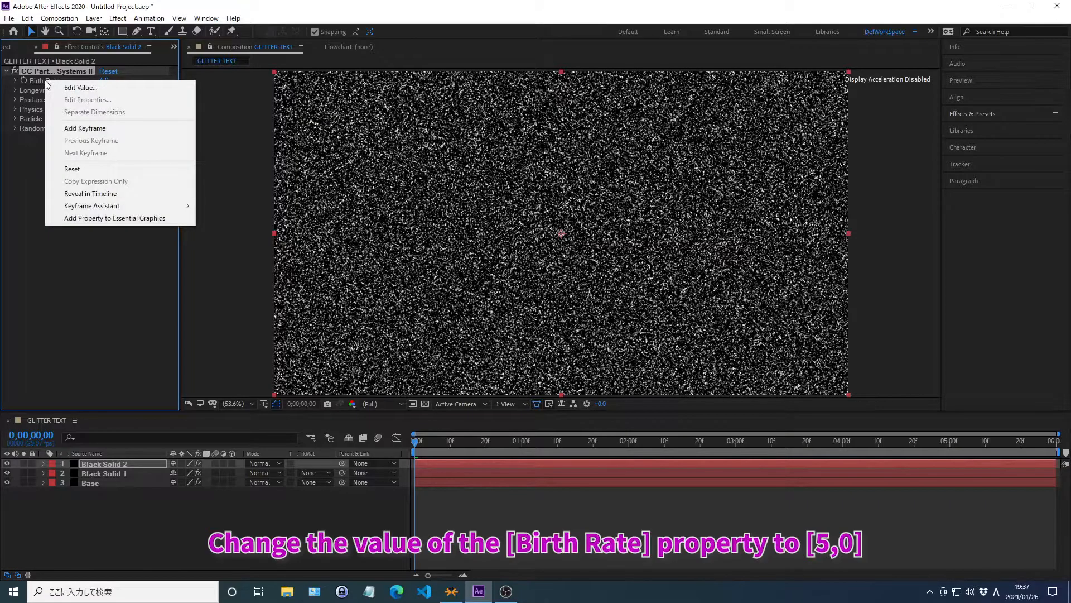
pyautogui.click(82, 88)
pyautogui.write('5')
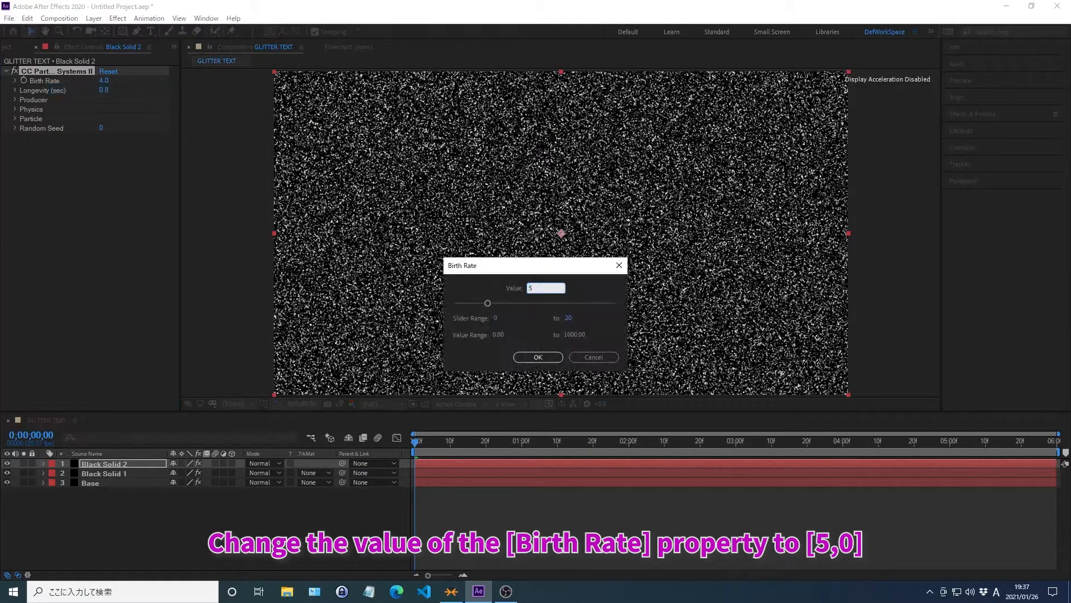
pyautogui.press('Return')
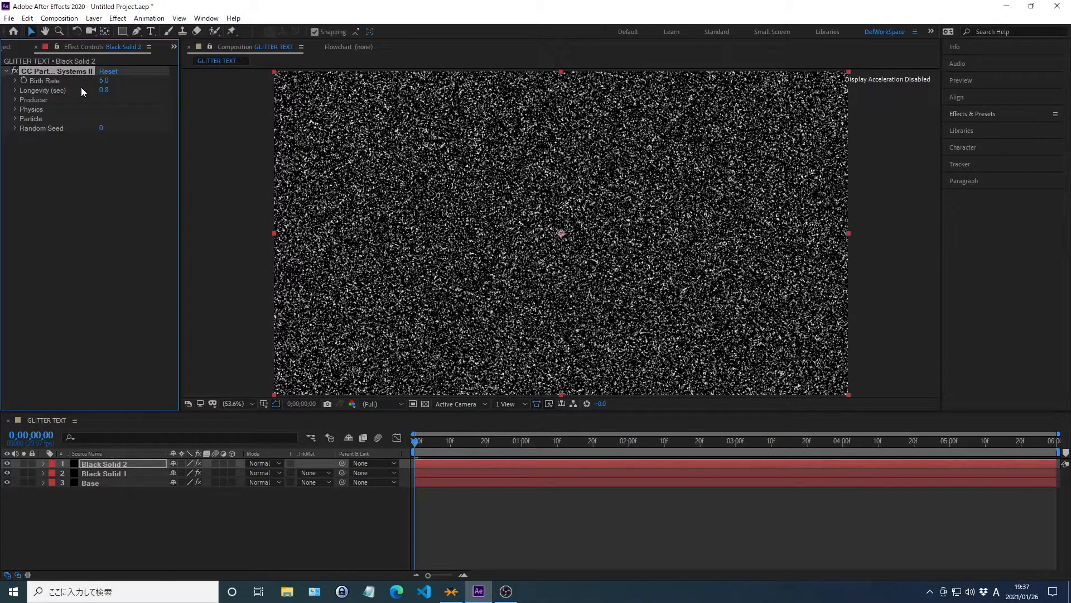
# Set the Producer's Radius X to 95 and Radius Y to 94 in the CC Particle Systems II effect.
pyautogui.click(15, 100)
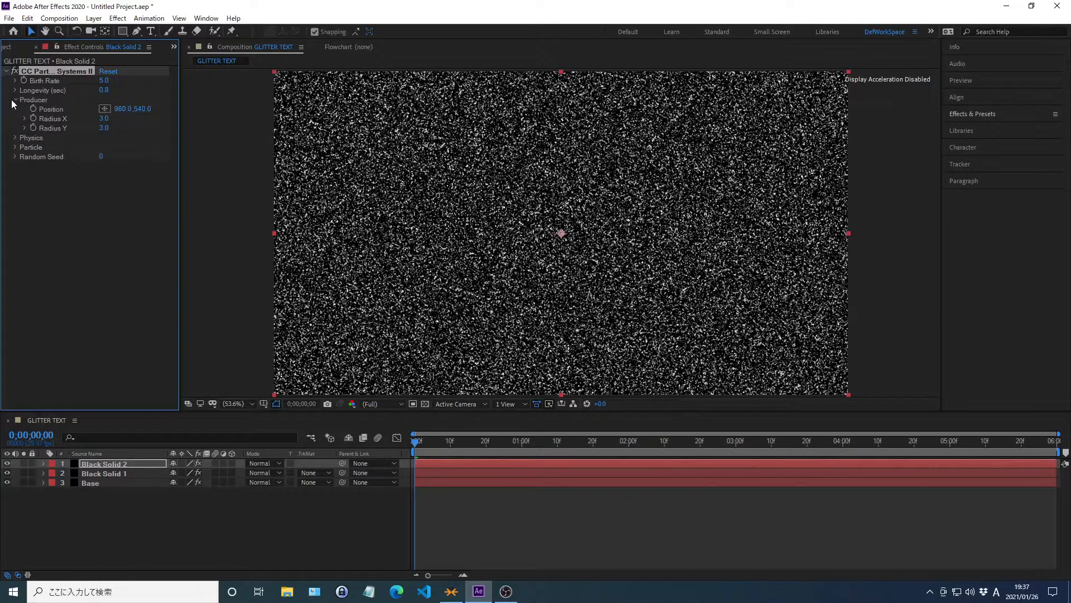
pyautogui.rightClick(54, 122)
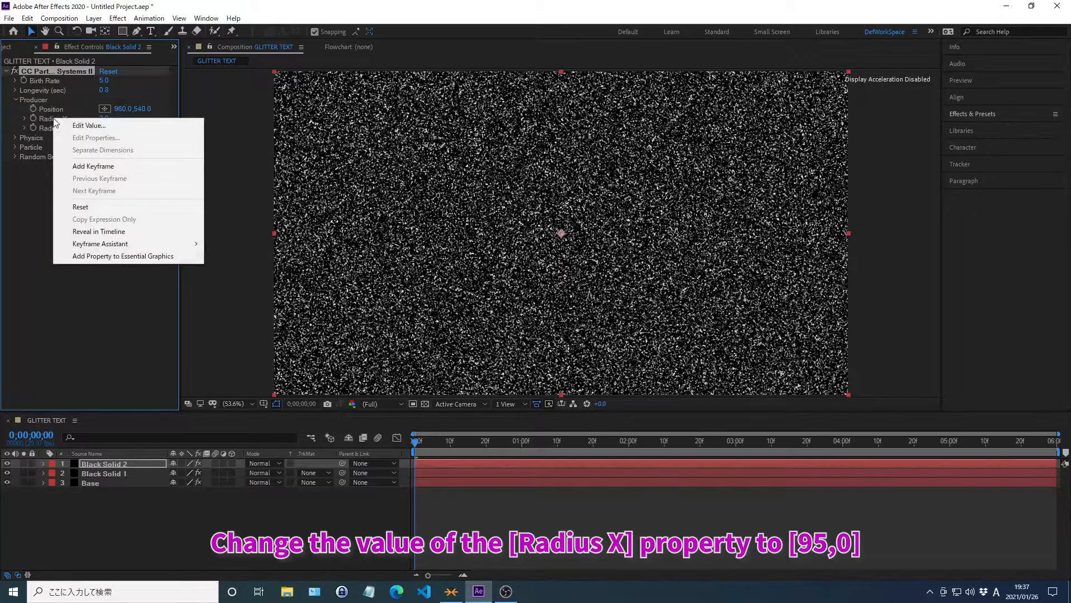
pyautogui.click(88, 125)
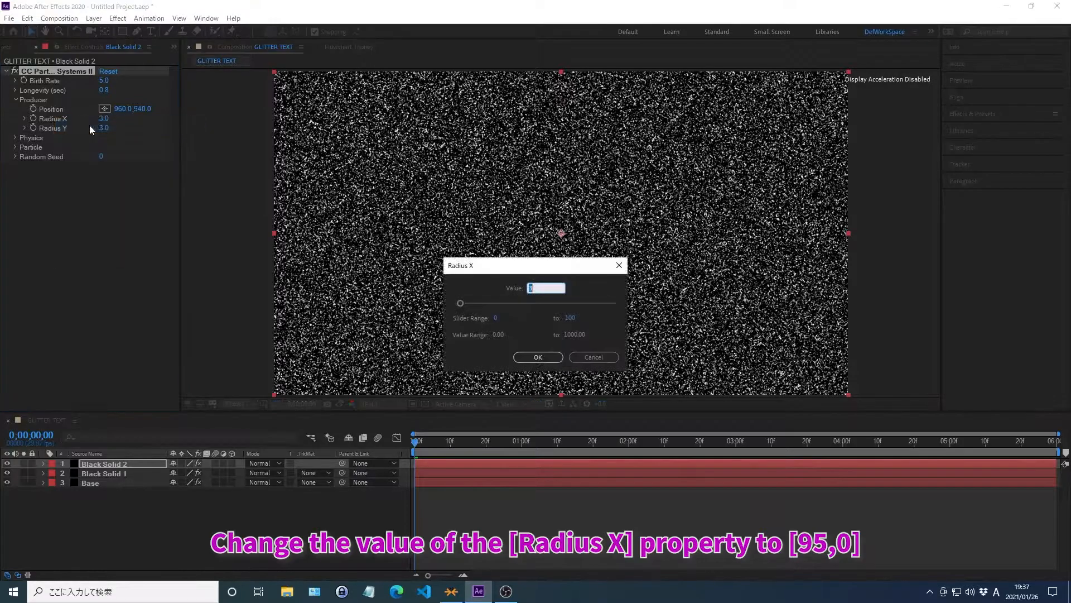
pyautogui.write('95')
pyautogui.press('Return')
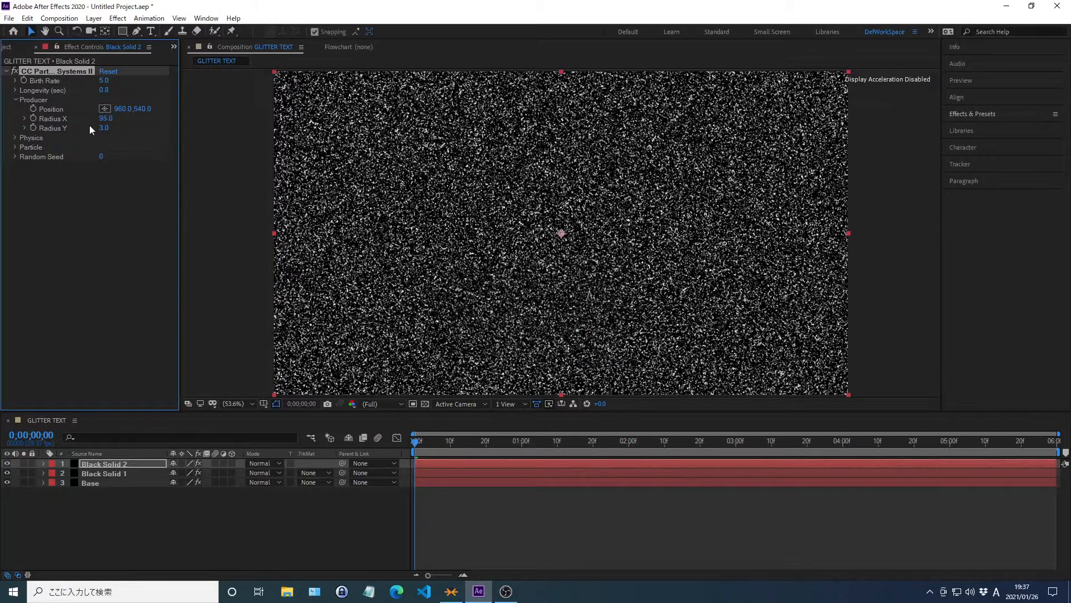
pyautogui.rightClick(53, 128)
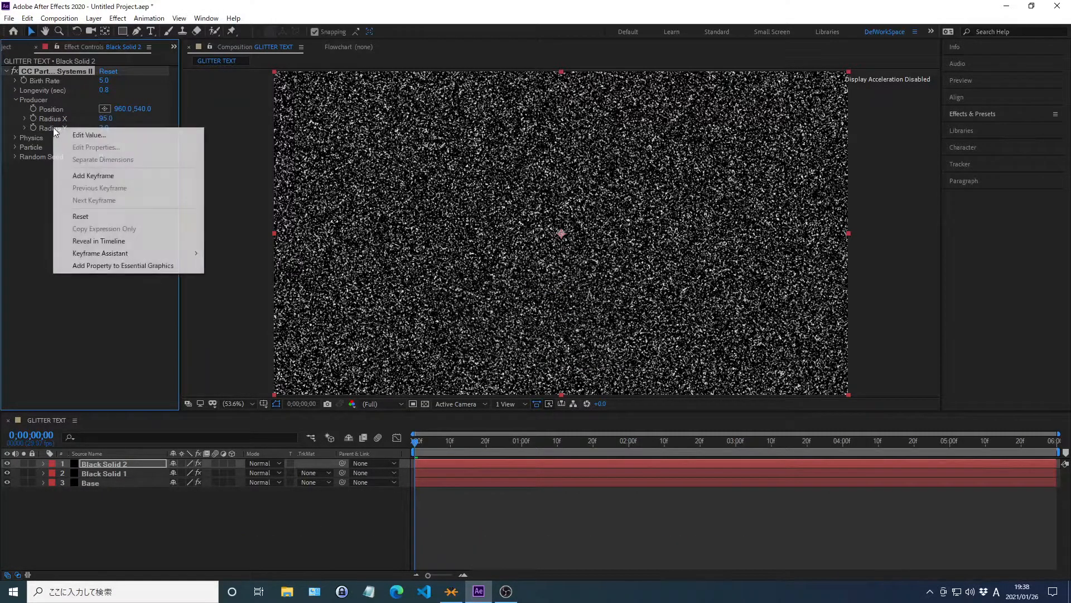
pyautogui.click(89, 135)
pyautogui.write('94')
pyautogui.press('Return')
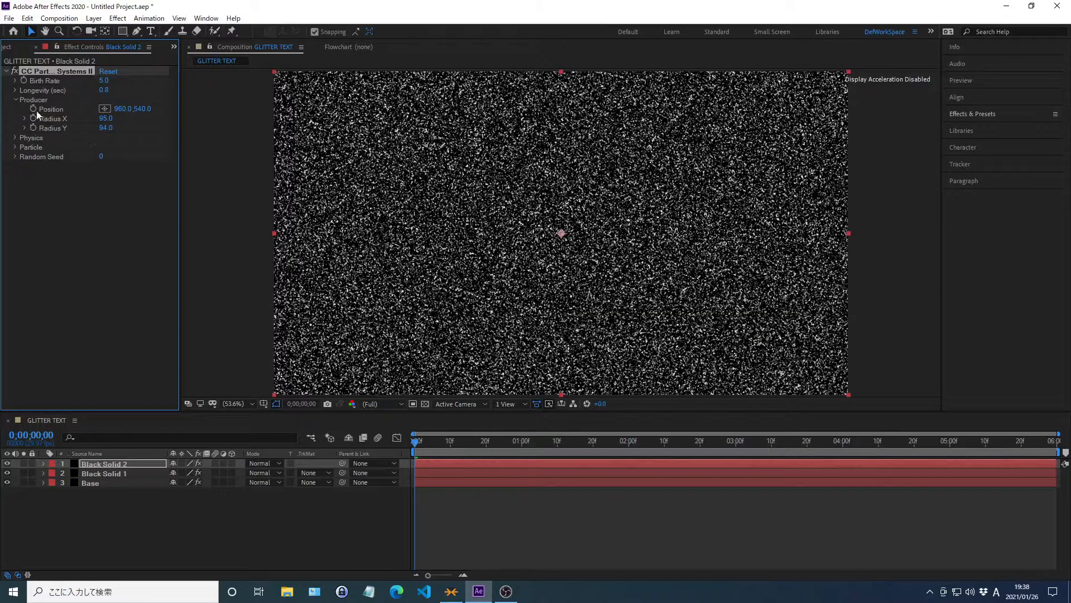
pyautogui.click(15, 100)
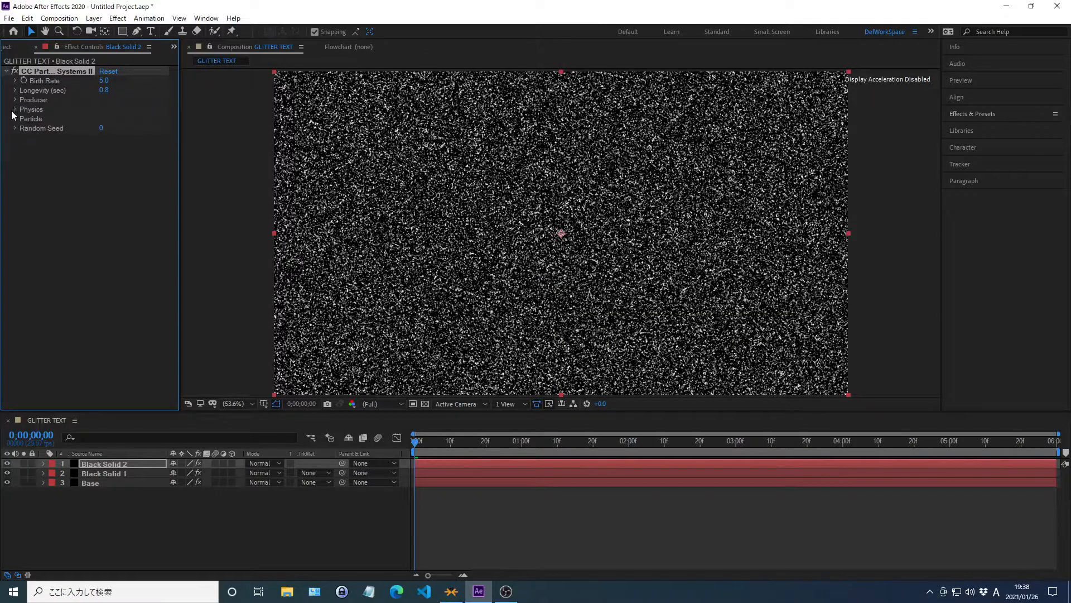
# Change the Particle Type of the CC Particle Systems II effect to Star.
pyautogui.click(14, 118)
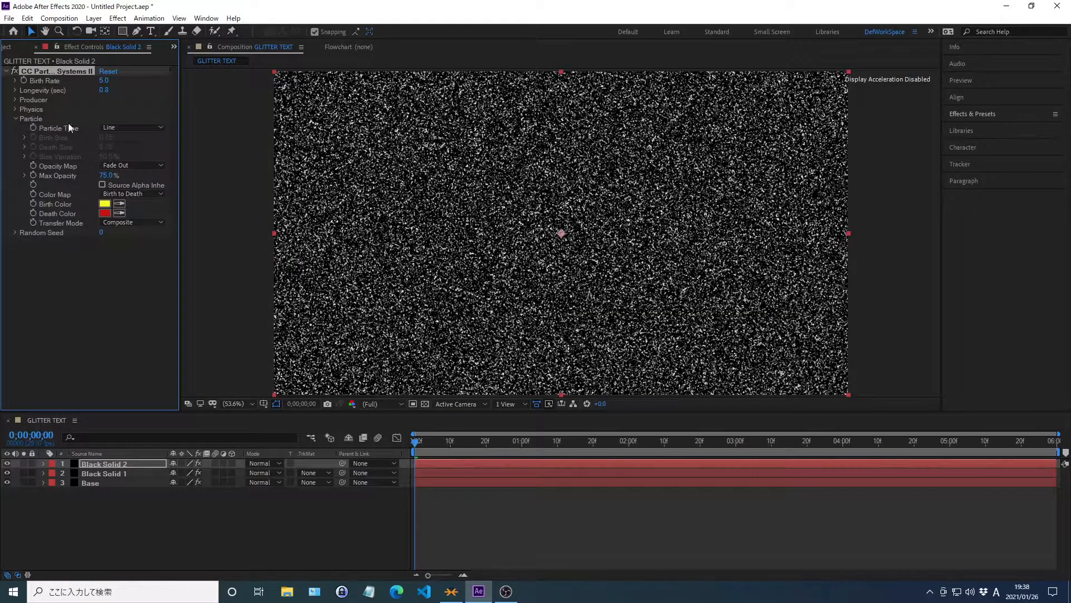
pyautogui.click(125, 129)
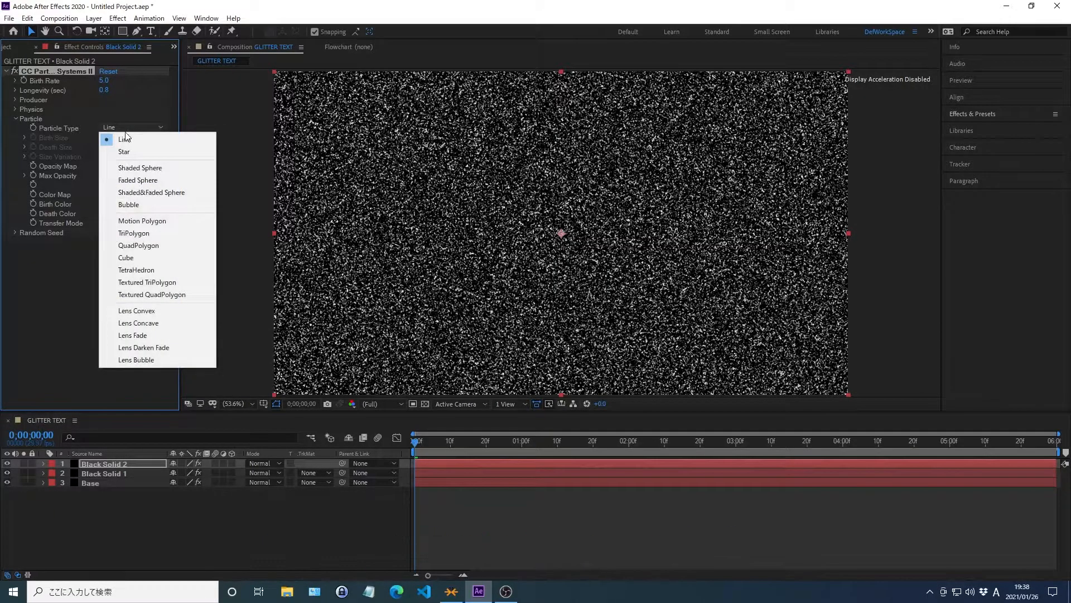
pyautogui.click(125, 152)
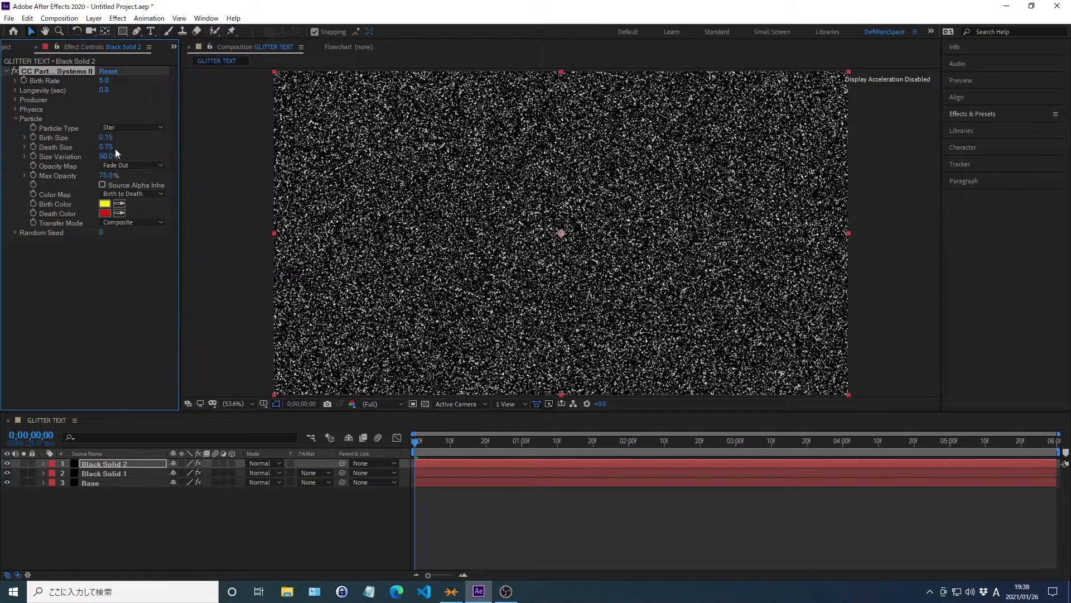
# Set the star particles' Birth Size to 0.15 and Death Size to 0.35.
pyautogui.rightClick(55, 140)
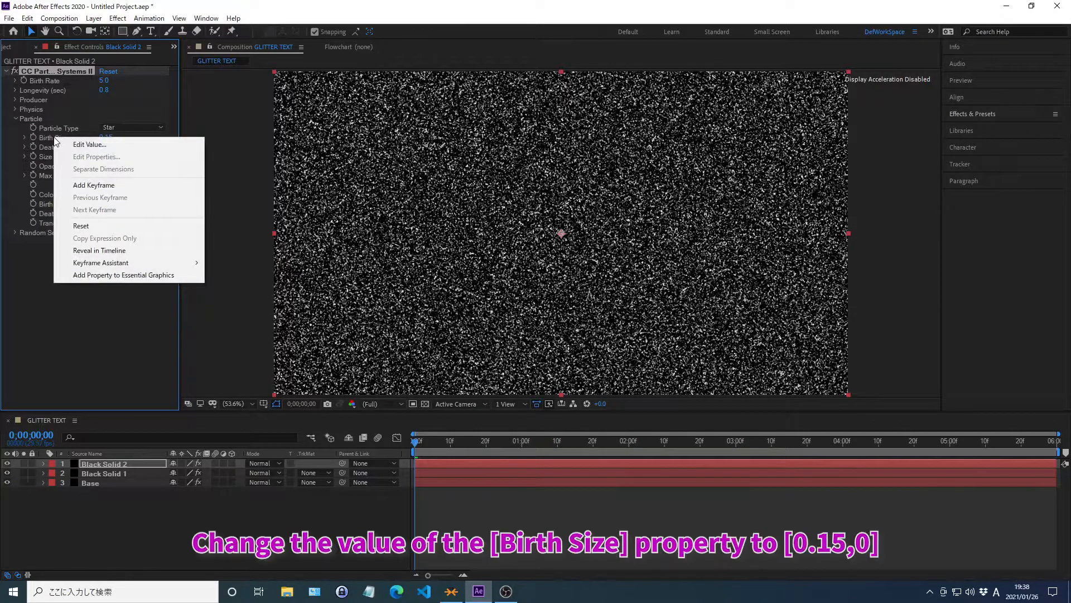
pyautogui.click(90, 144)
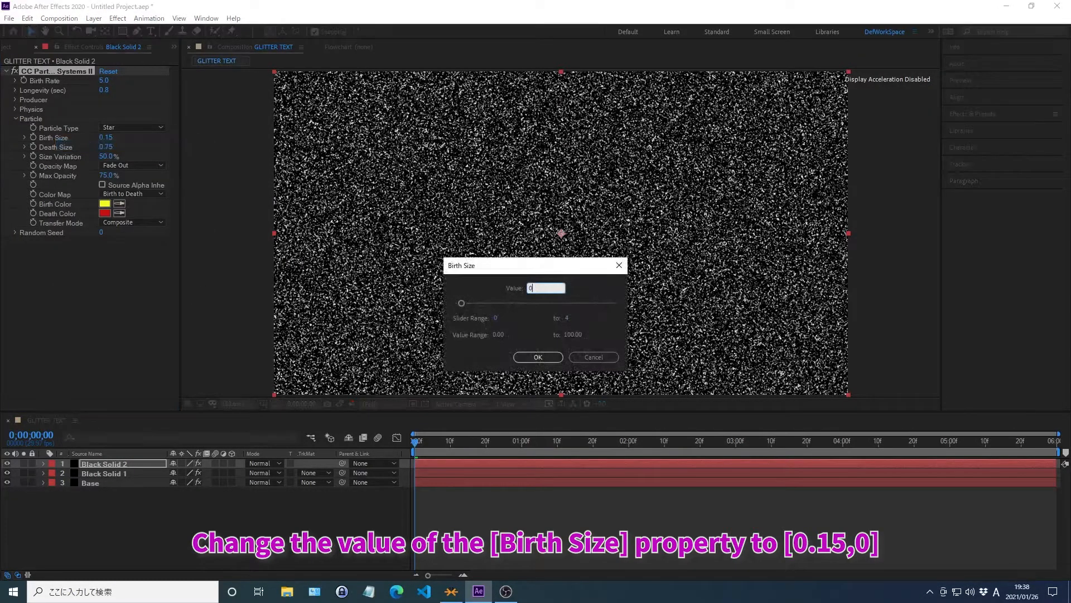
pyautogui.press('Return')
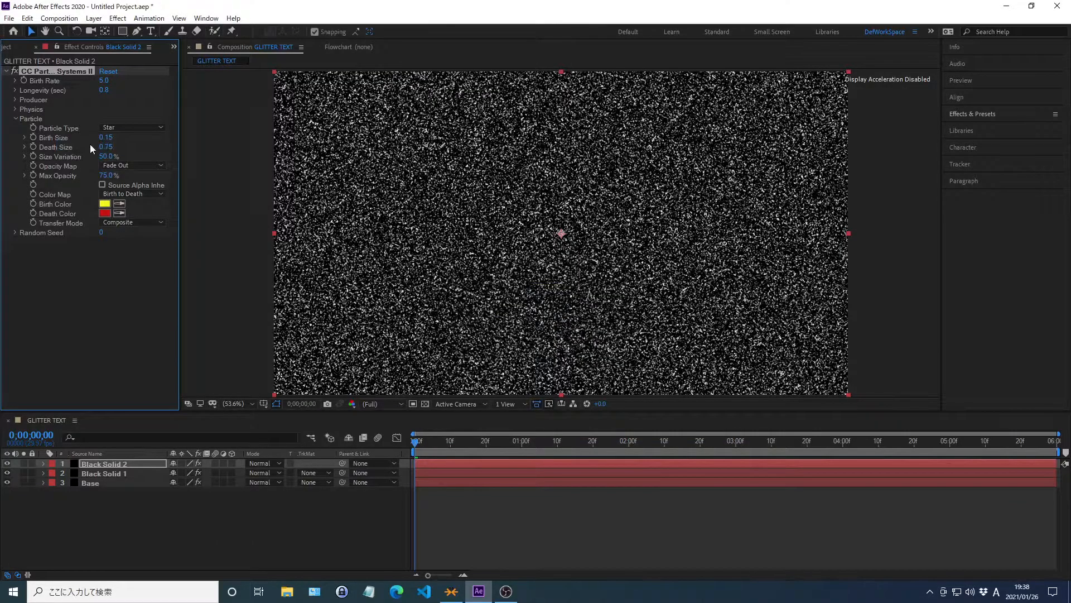
pyautogui.rightClick(56, 147)
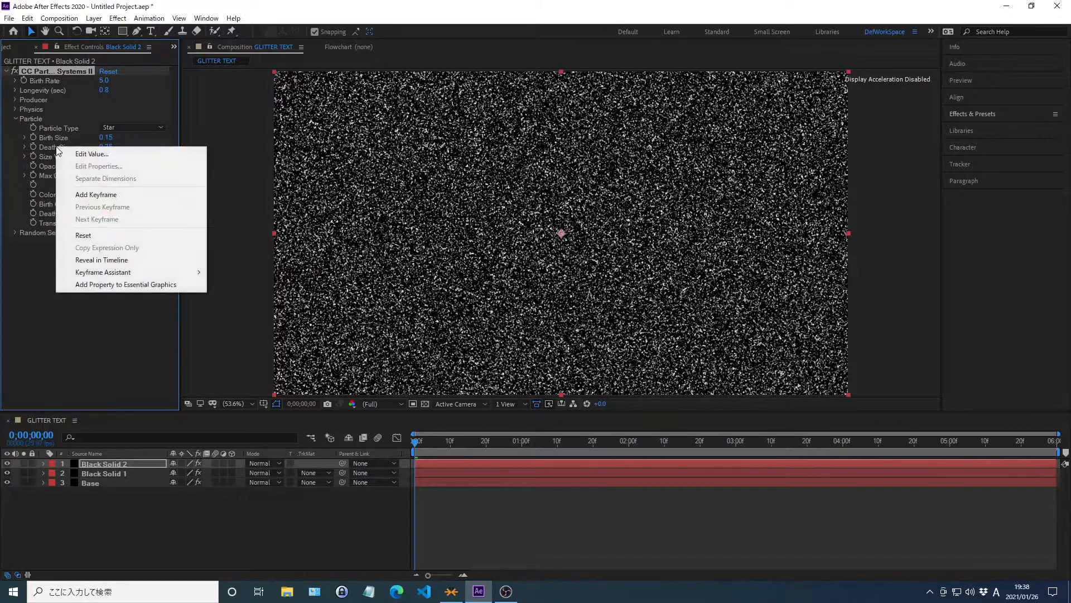
pyautogui.click(92, 153)
pyautogui.write('0.25')
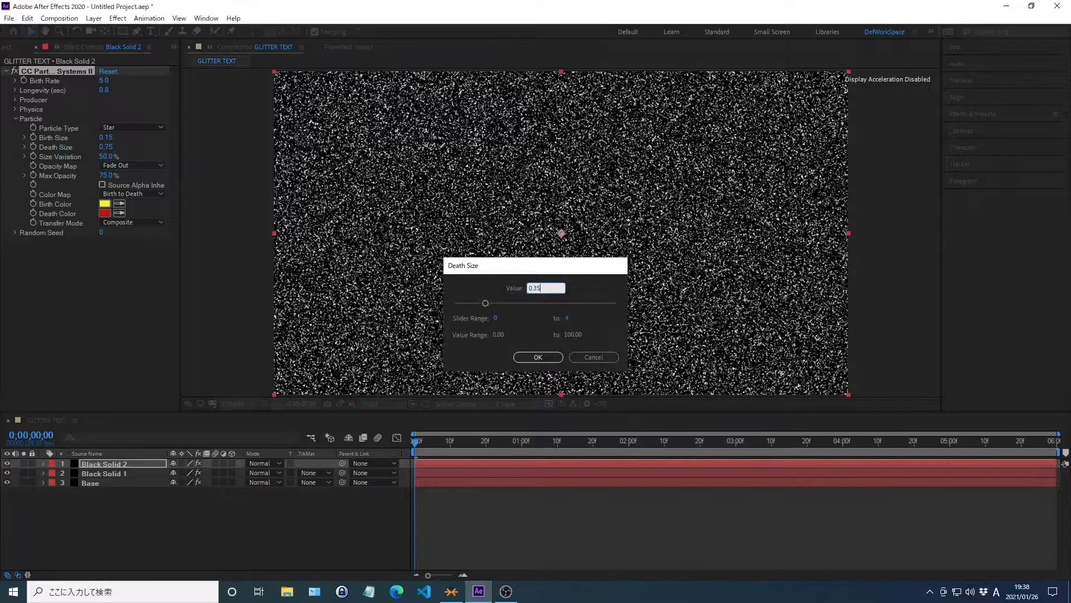
pyautogui.press('Return')
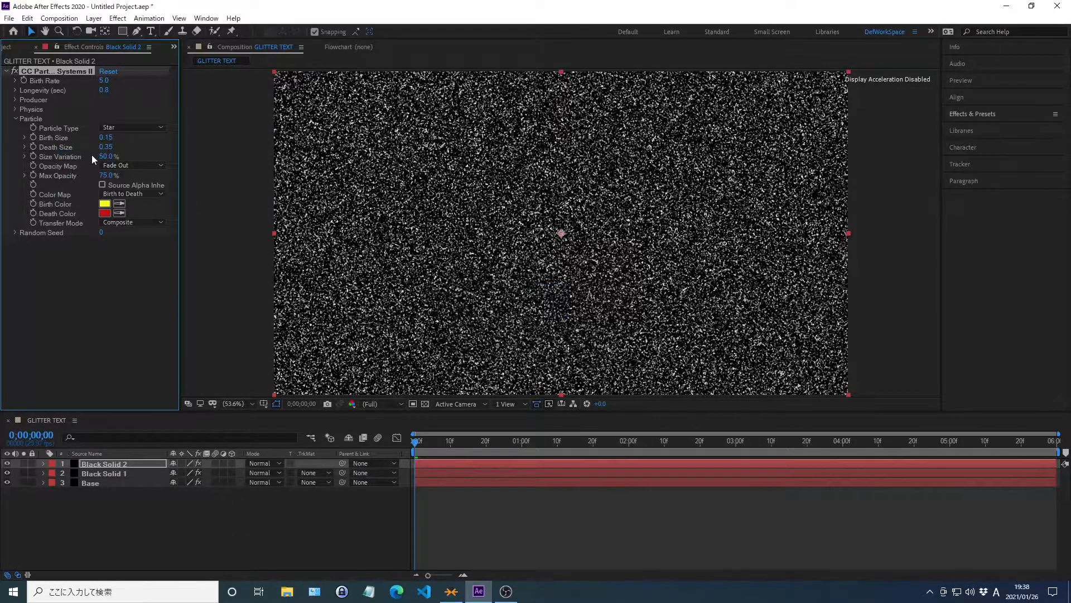
# Set the particles' Birth Color to F7F7E3 and Death Color to F2B705.
pyautogui.rightClick(55, 205)
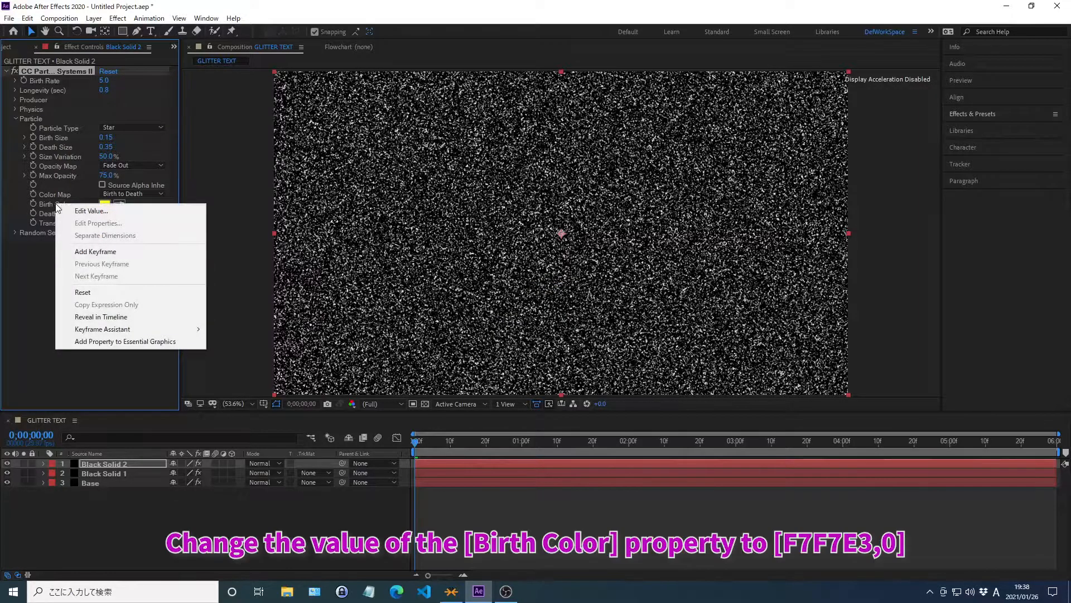
pyautogui.click(91, 210)
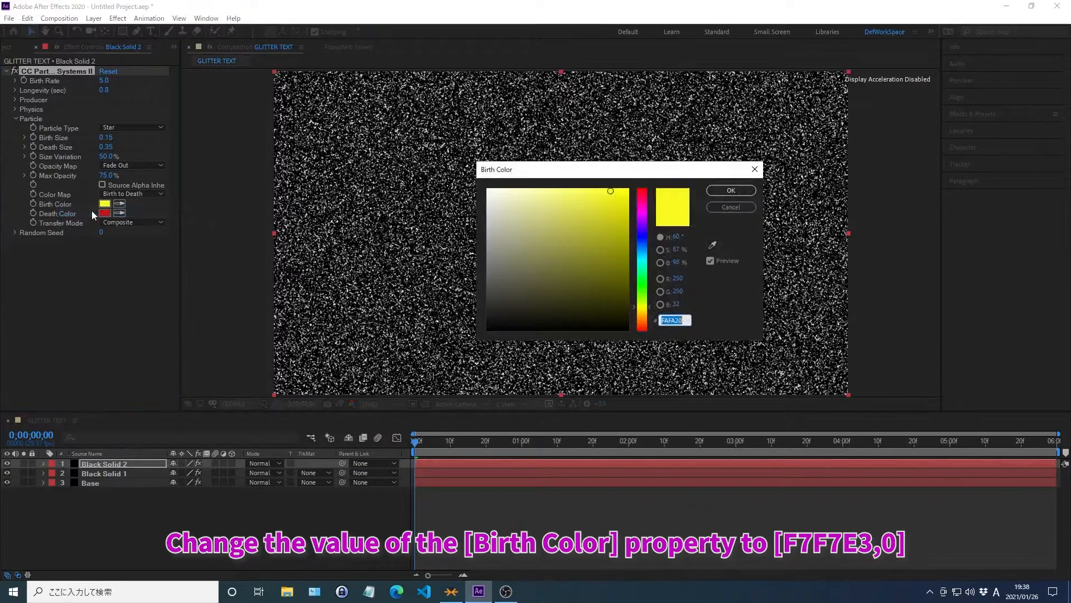
pyautogui.write('F7F7F7')
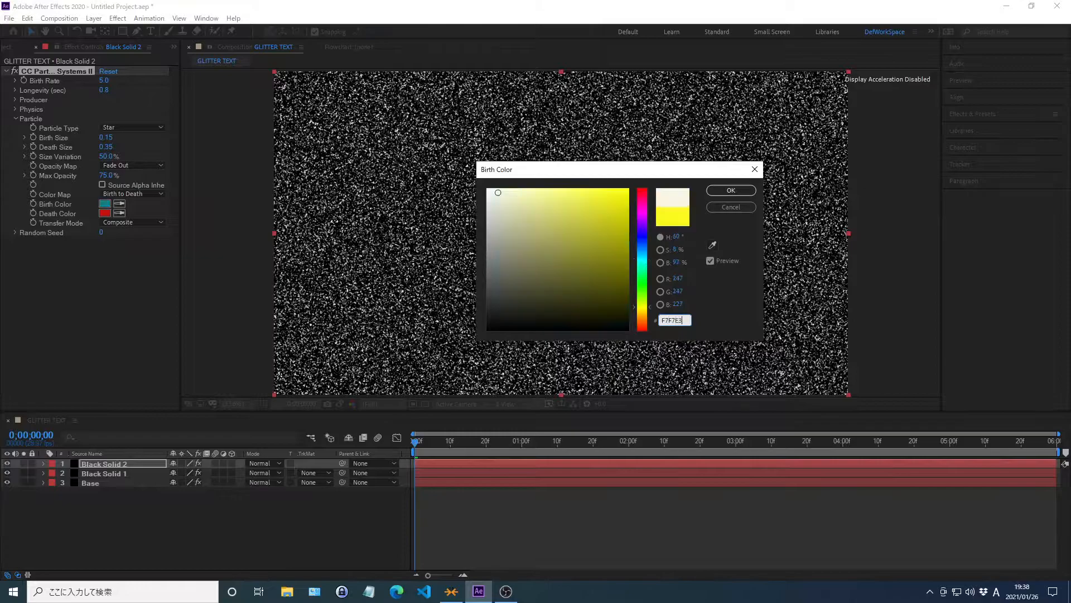
pyautogui.press('Return')
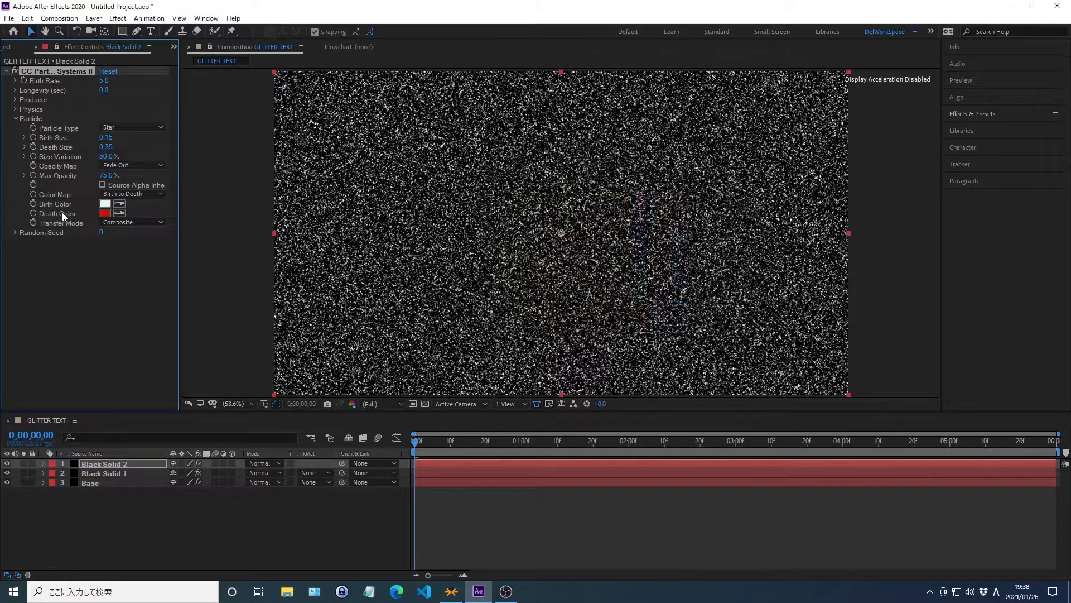
pyautogui.rightClick(60, 214)
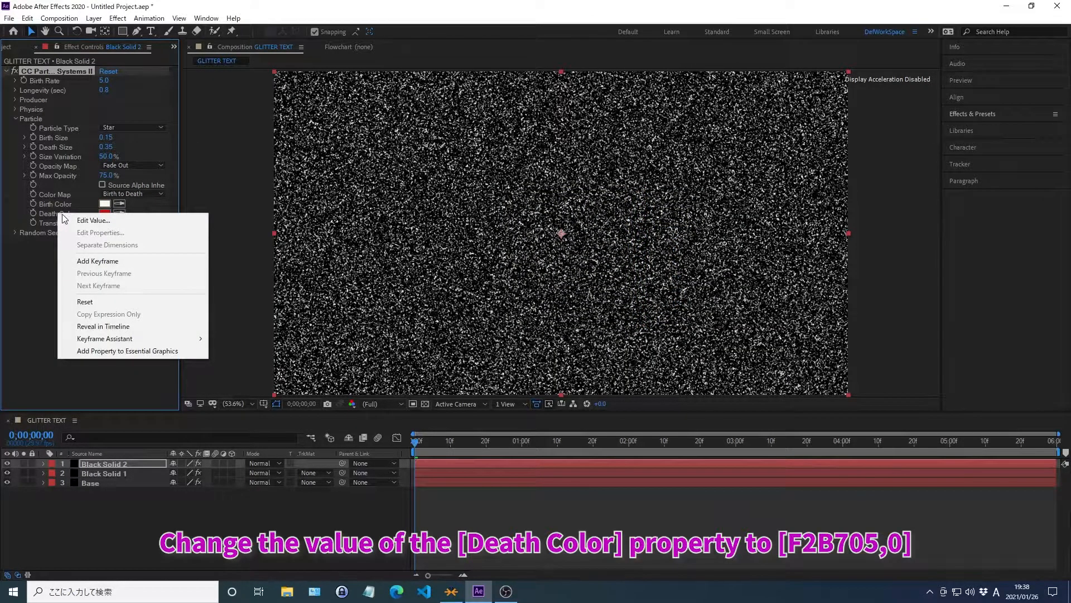
pyautogui.click(94, 220)
pyautogui.write('F2')
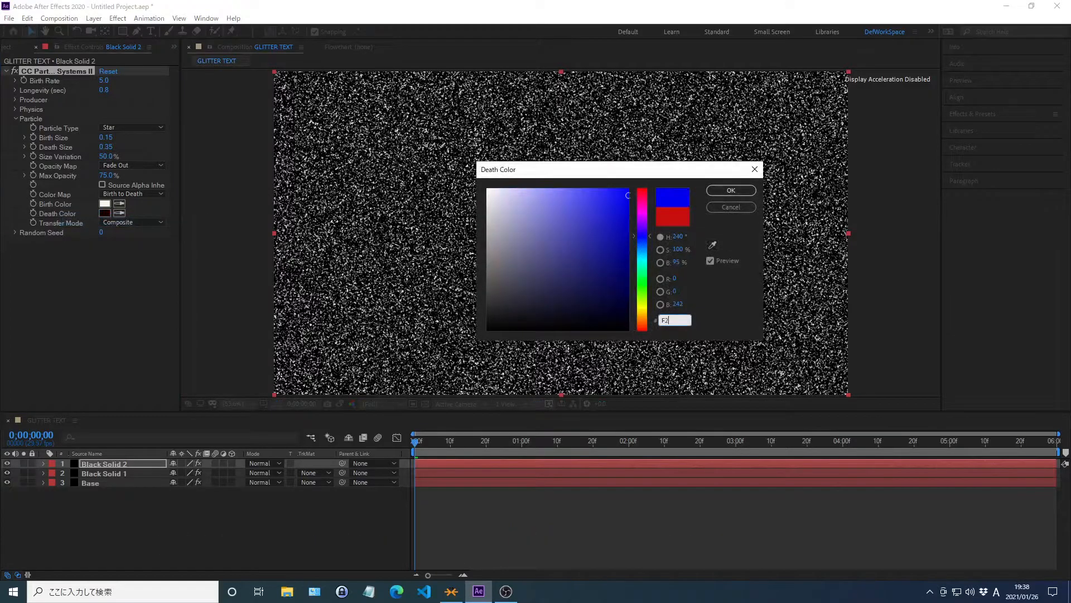
pyautogui.write('B705')
pyautogui.press('Return')
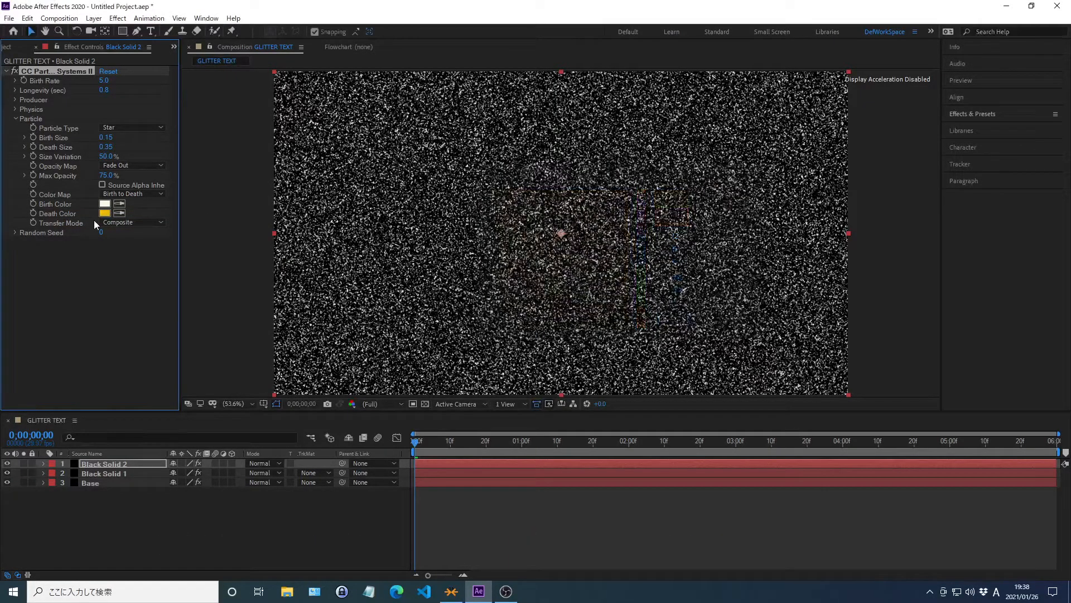
pyautogui.click(15, 119)
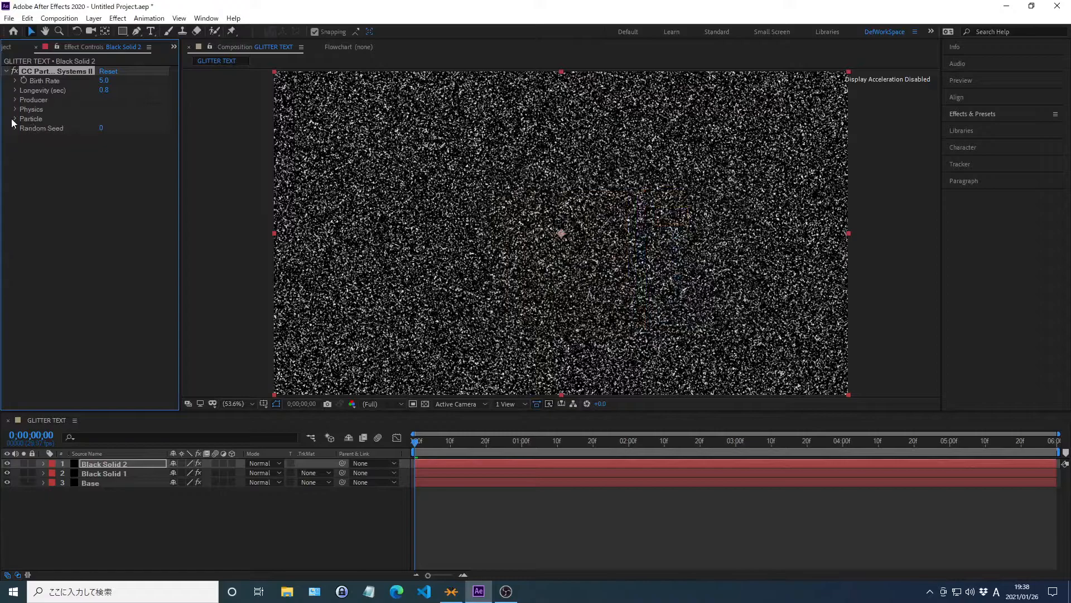
# Set both Velocity and Gravity to 0 in the Physics settings of the CC Particle Systems II effect.
pyautogui.click(14, 110)
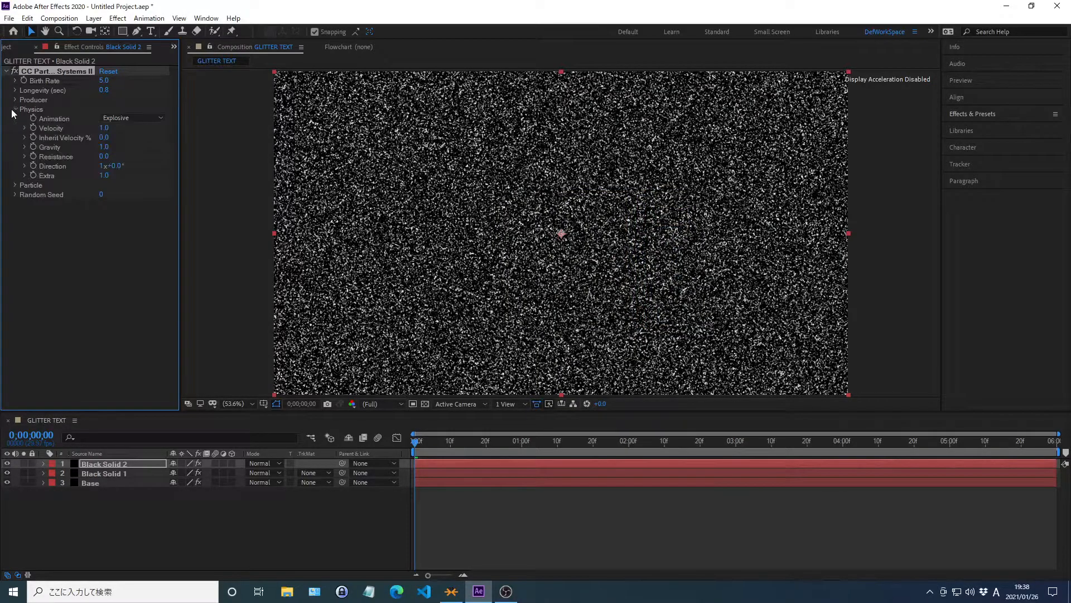
pyautogui.rightClick(50, 129)
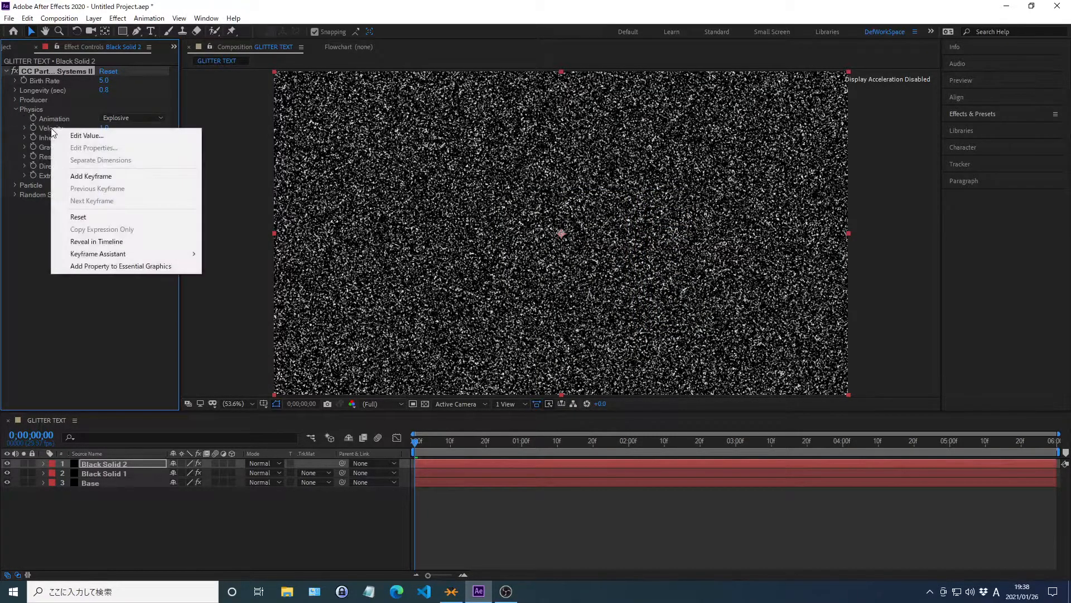
pyautogui.click(87, 135)
pyautogui.write('0')
pyautogui.press('Return')
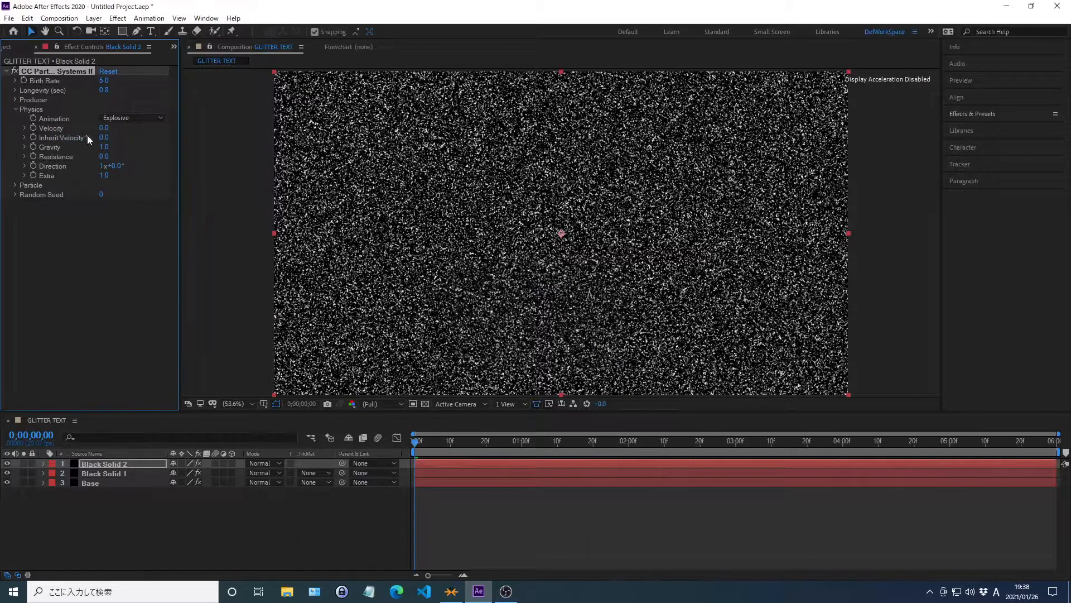
pyautogui.rightClick(51, 146)
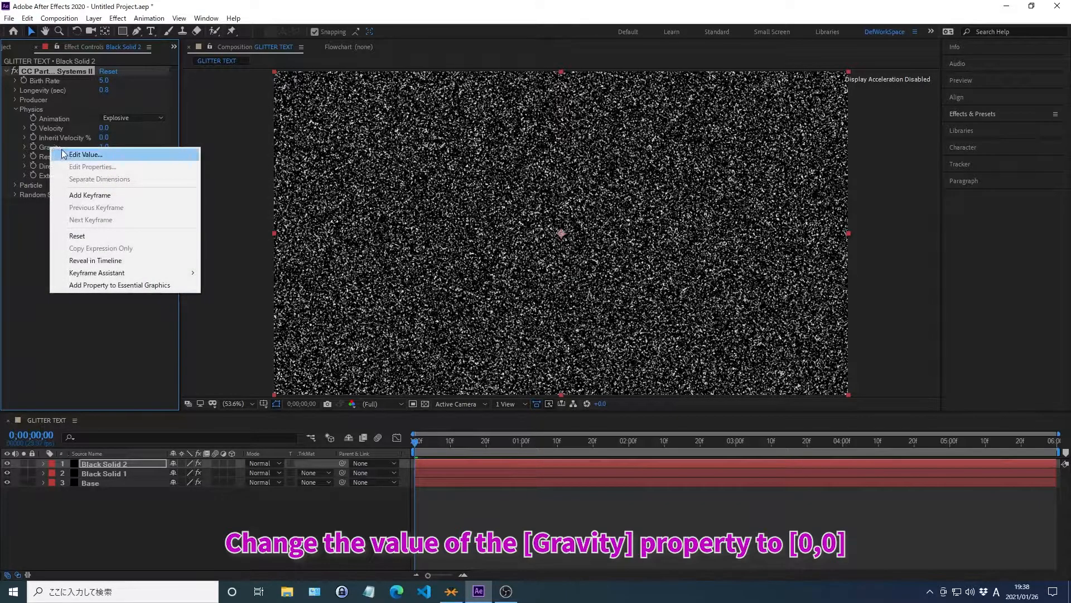
pyautogui.click(86, 154)
pyautogui.write('0')
pyautogui.press('Return')
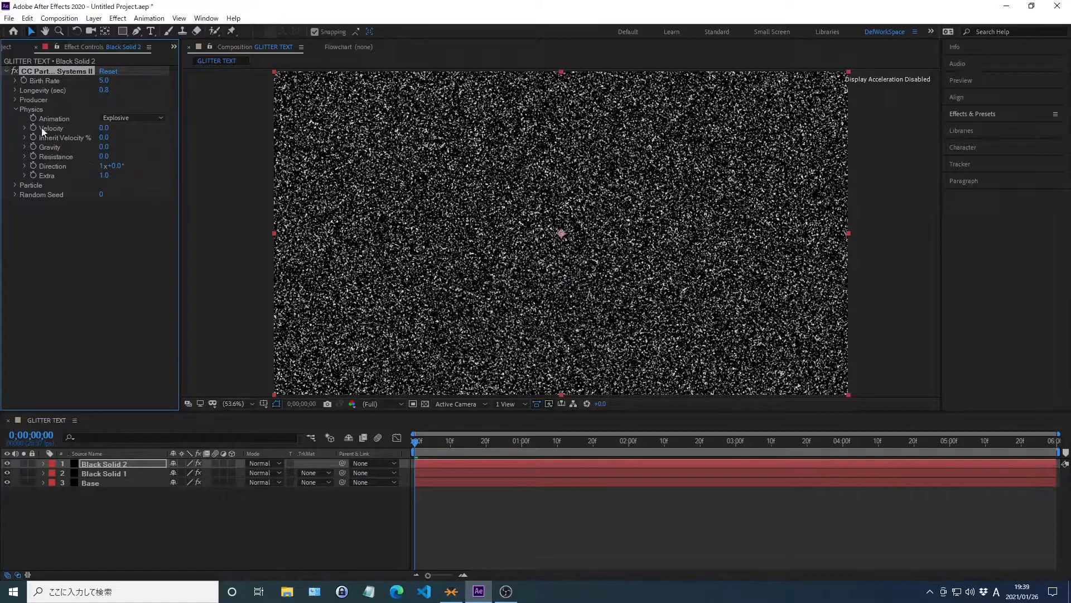
pyautogui.click(15, 110)
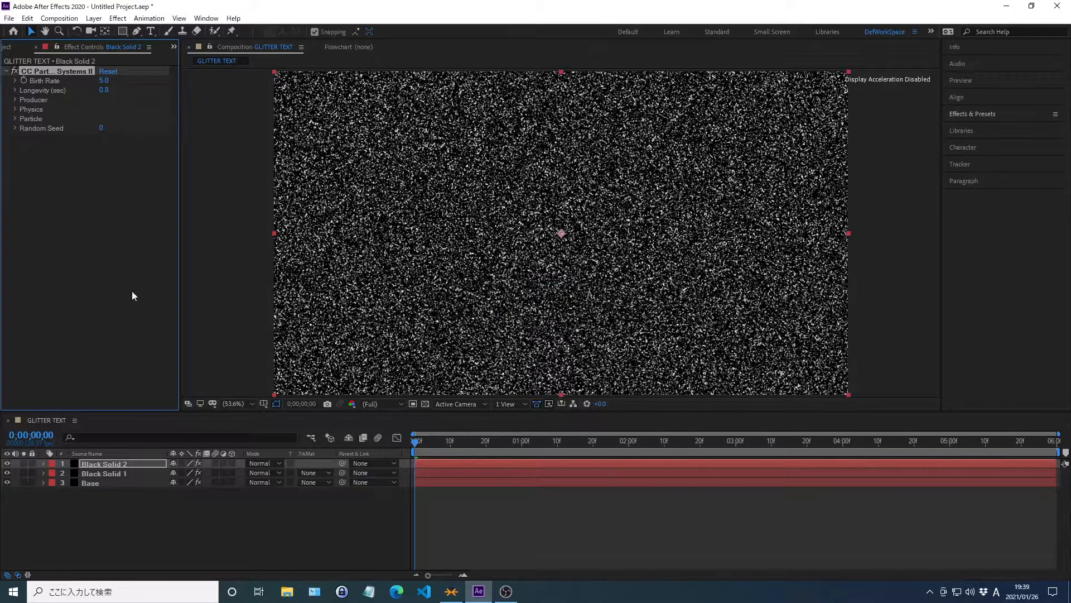
# Set the blending mode of the Black Solid 1 layer to Screen.
pyautogui.click(254, 473)
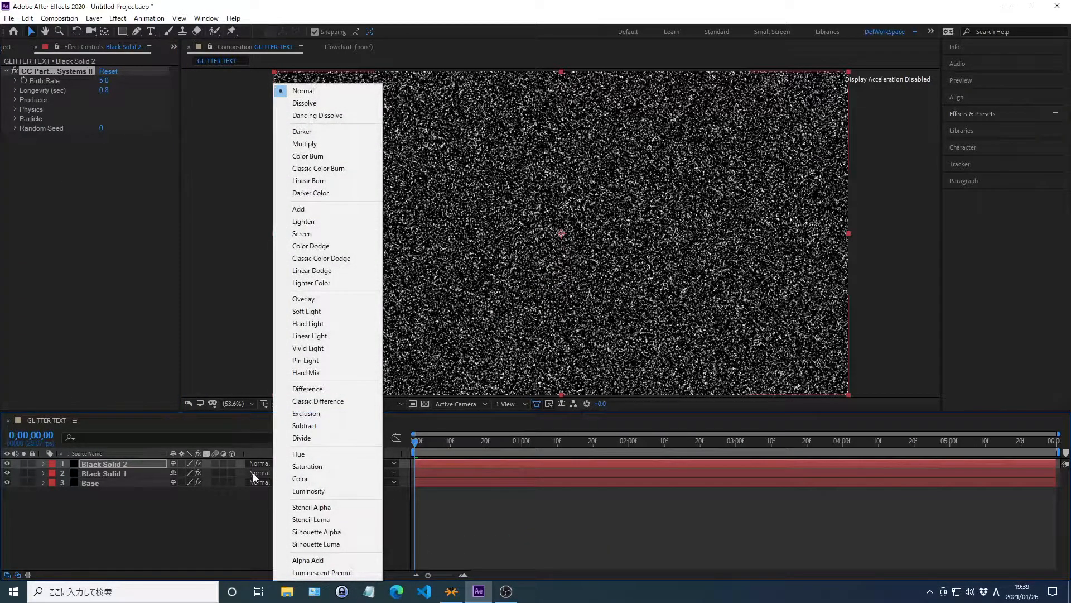
pyautogui.click(302, 233)
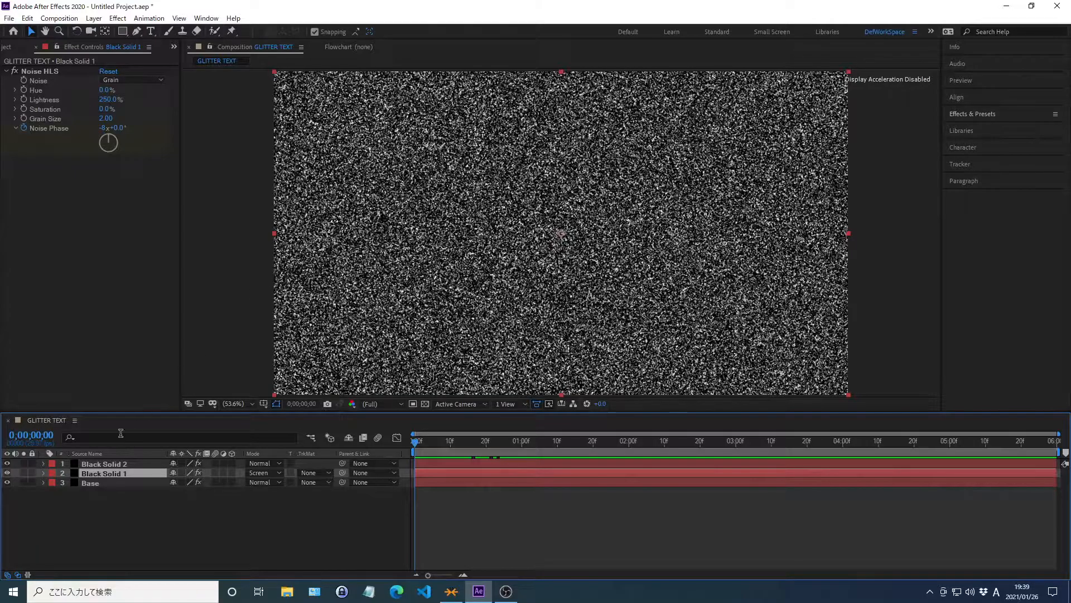
# Pre-compose Black Solid 2, Black Solid 1 and Base as "Base Pre-comp", moving all attributes into it, and preview the animation.
pyautogui.keyDown('shift'); pyautogui.click(95, 463); pyautogui.keyUp('shift')
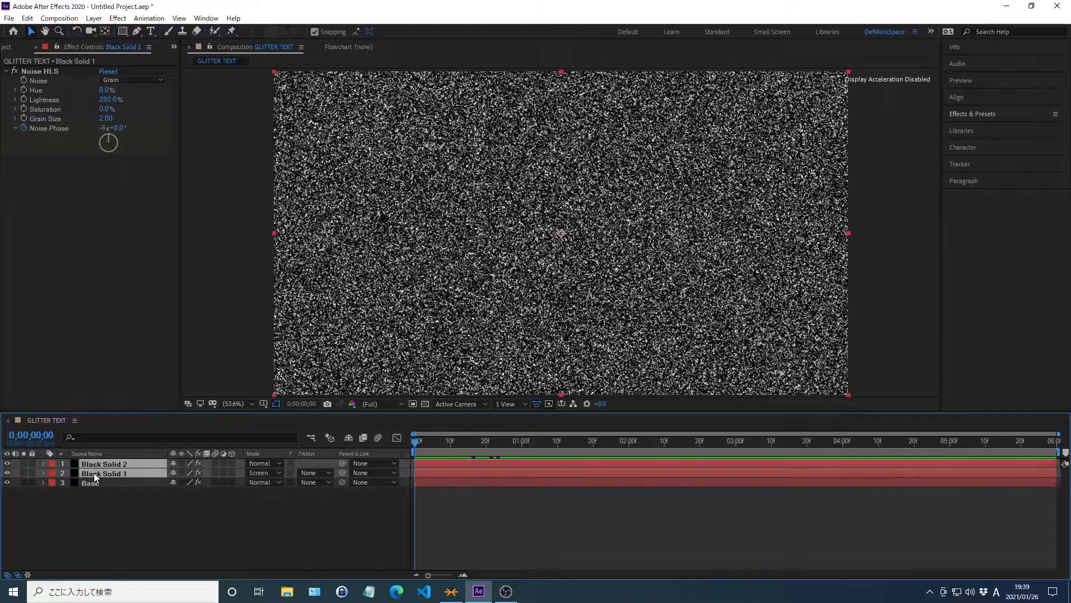
pyautogui.keyDown('shift'); pyautogui.click(94, 483); pyautogui.keyUp('shift')
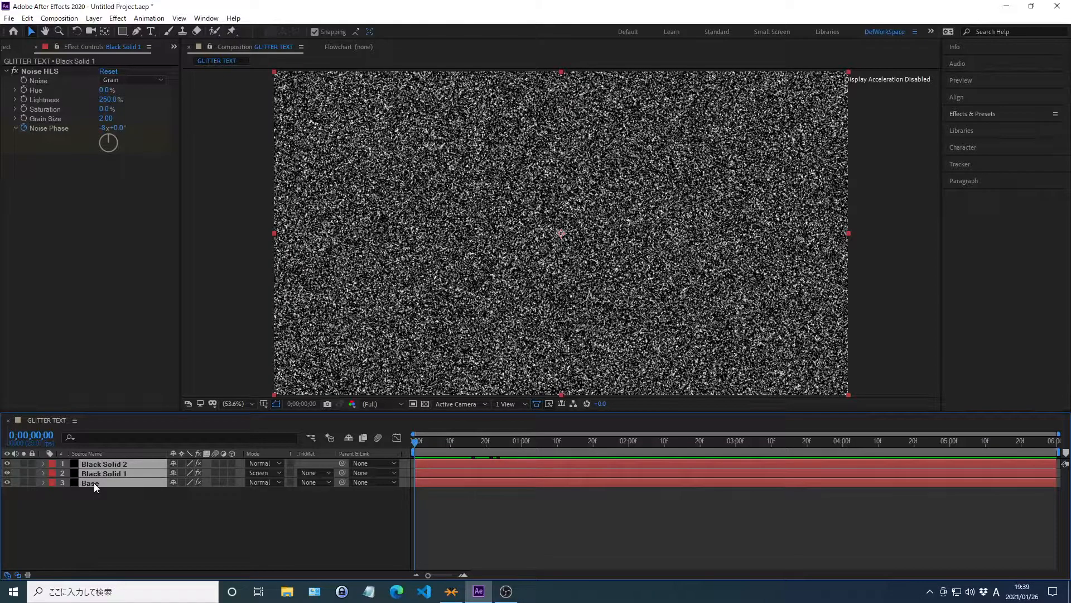
pyautogui.hotkey('ctrl', 'shift', 'c')
pyautogui.write('Base Pre-comp')
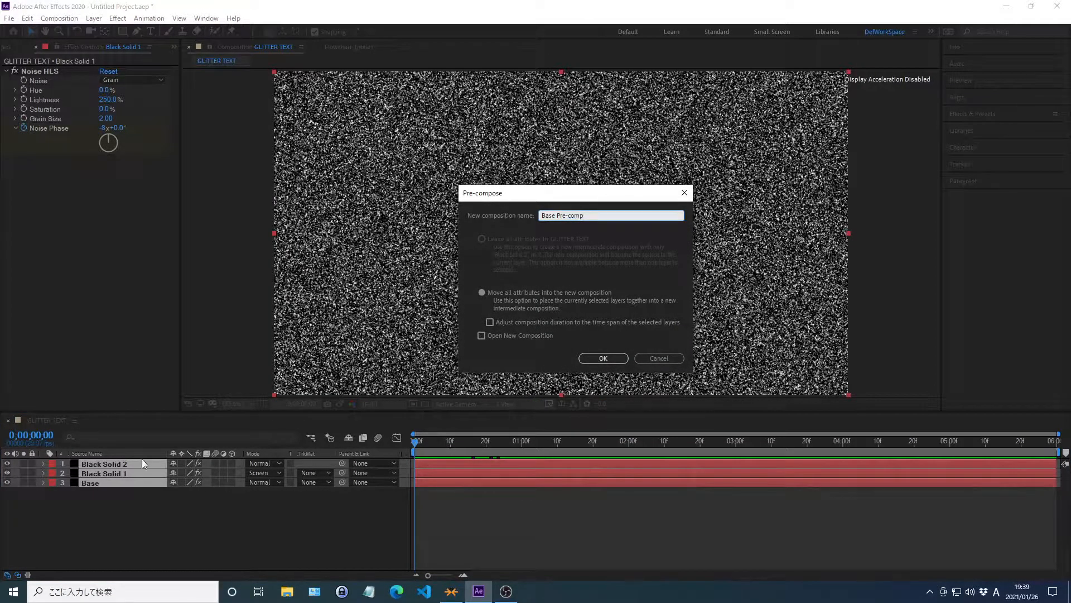
pyautogui.click(481, 293)
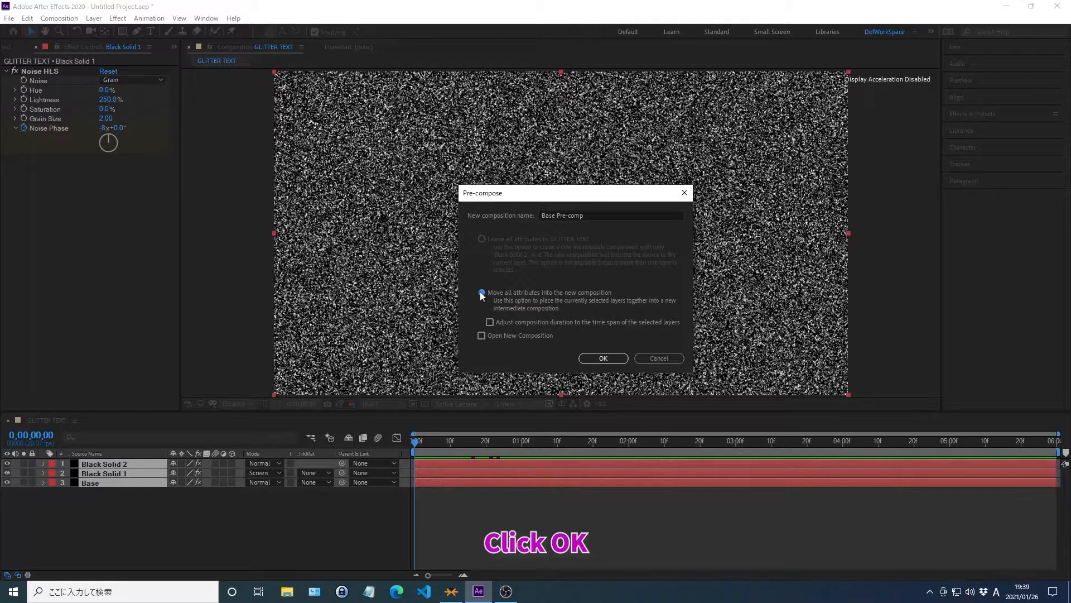
pyautogui.click(602, 359)
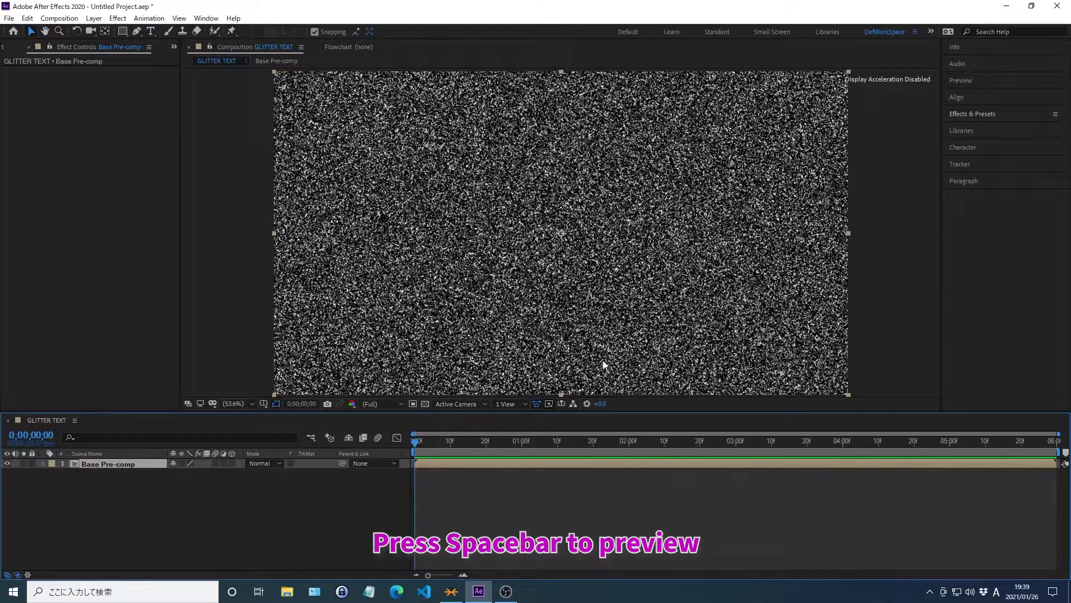
pyautogui.press('space')
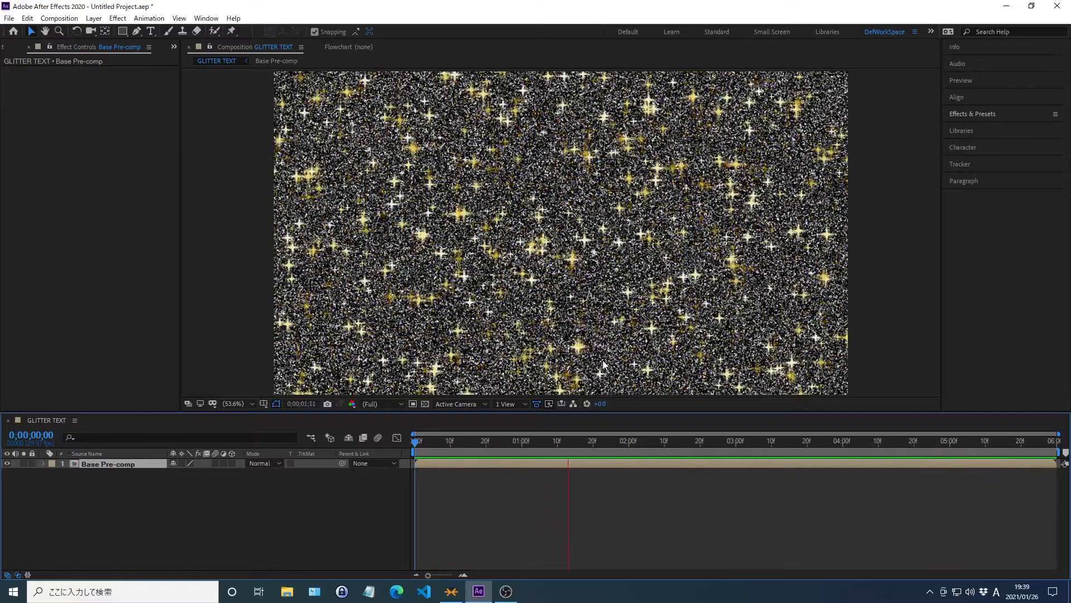
pyautogui.press('space')
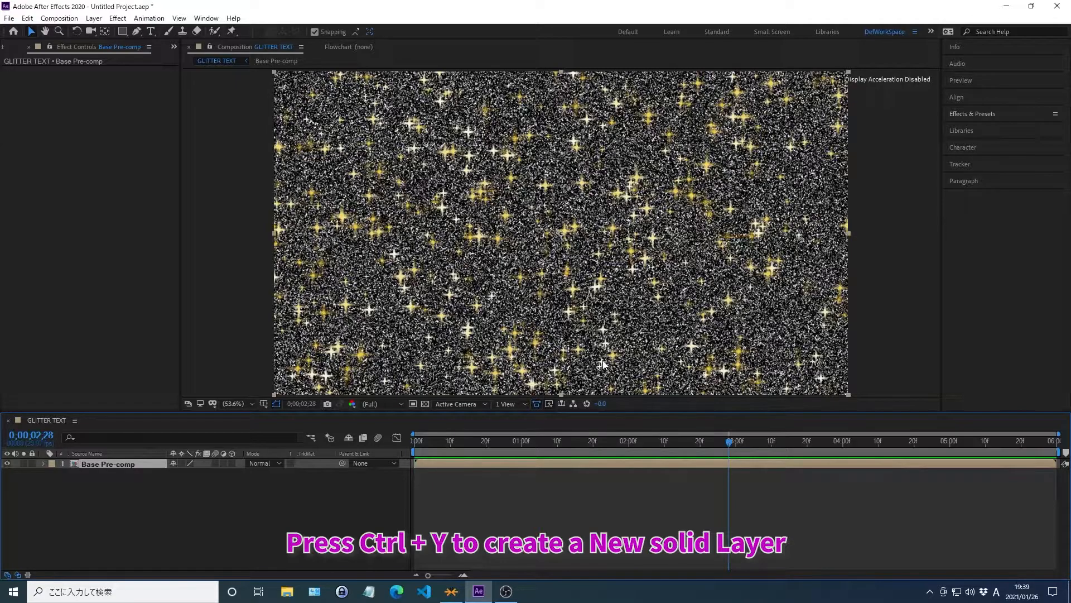
# Create a black 000000 solid named "Background" and move it beneath the Base Pre-comp layer.
pyautogui.hotkey('ctrl', 'y')
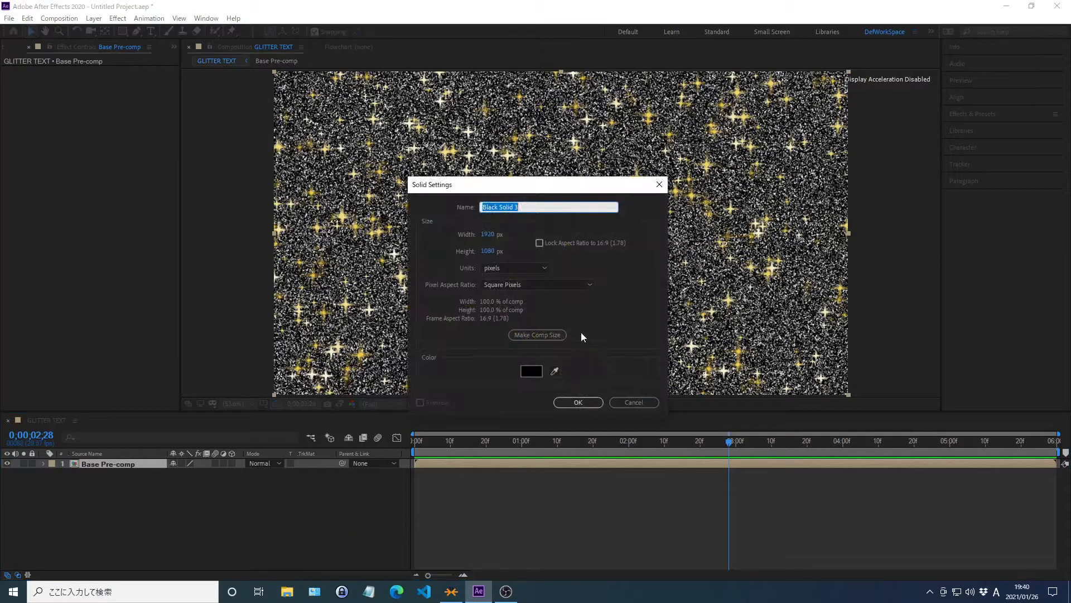
pyautogui.write('Background')
pyautogui.click(533, 372)
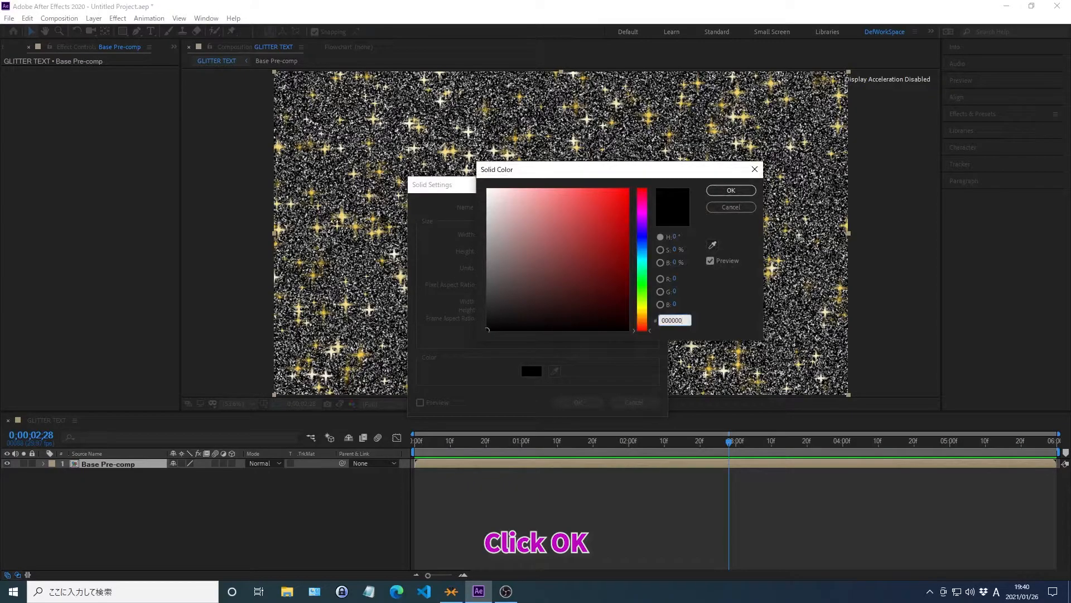
pyautogui.click(731, 191)
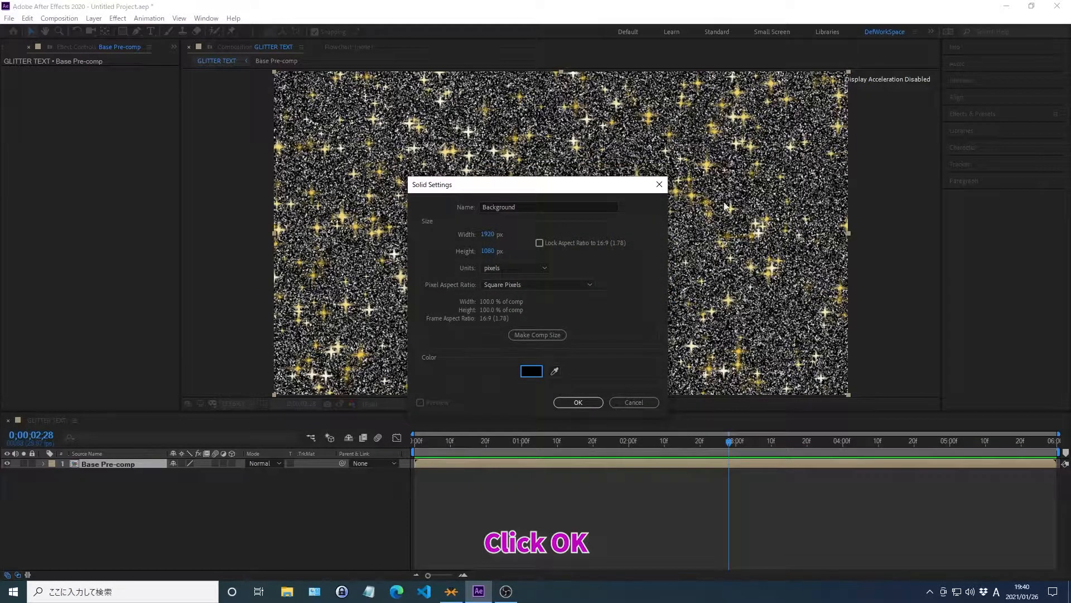
pyautogui.click(578, 403)
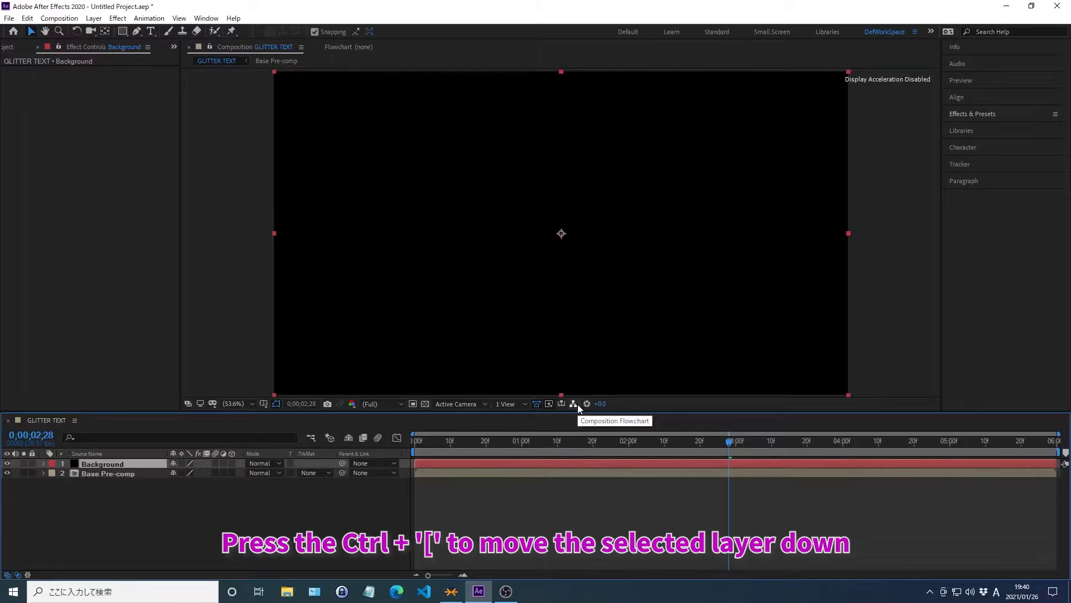
pyautogui.hotkey('ctrl', 'shift', '[')
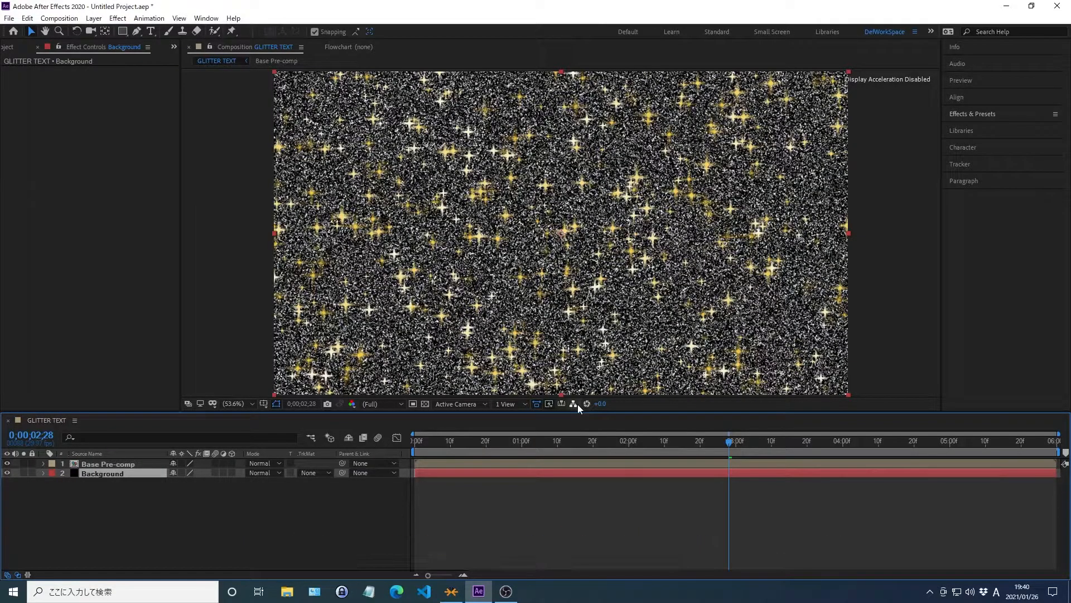
# With no layer selected, add a horizontal text layer reading "Glitter" in the upper part of the composition.
pyautogui.press('F2')
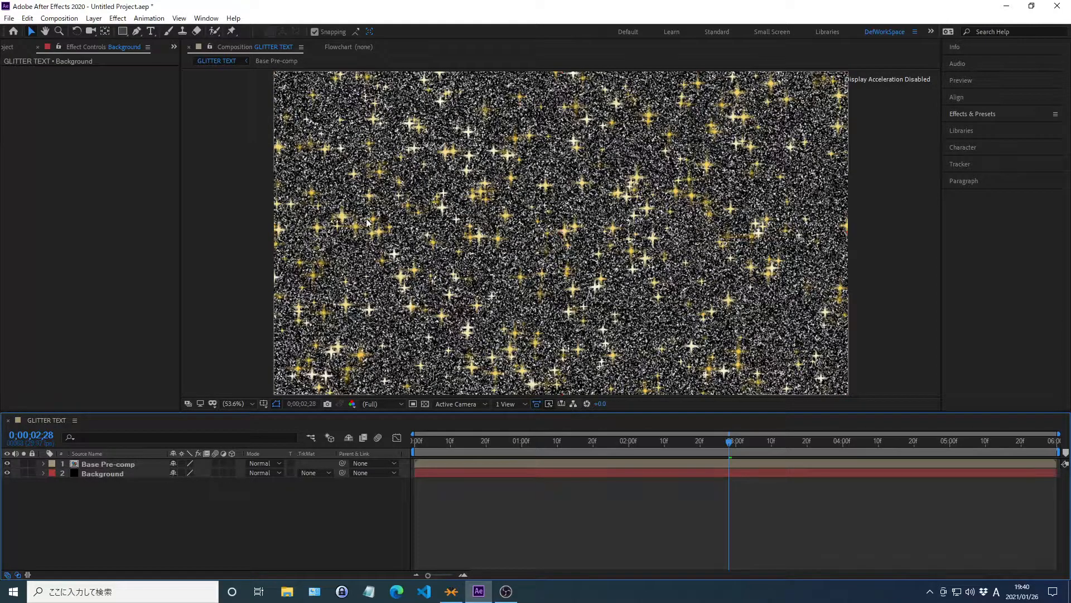
pyautogui.click(155, 35)
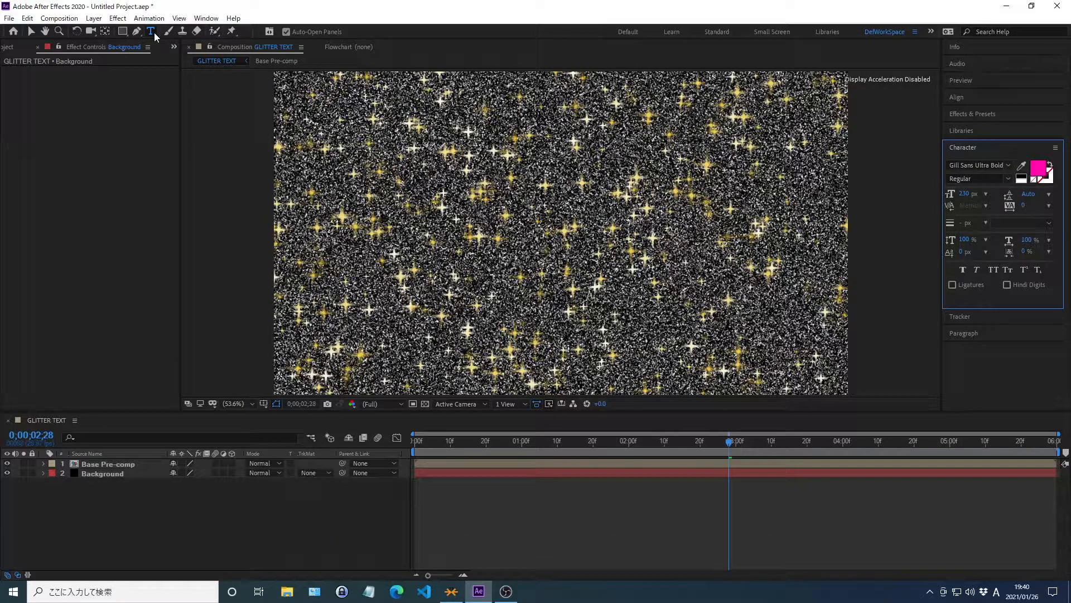
pyautogui.click(395, 169)
pyautogui.write('Glitter')
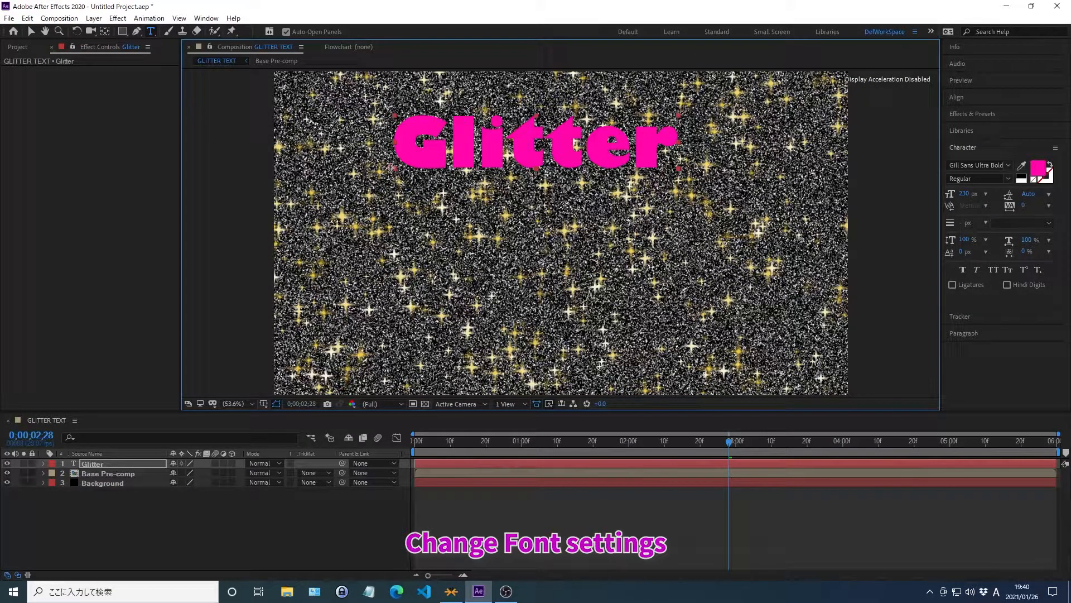
# Change the Glitter text's font to Modern No. 20 and its size to 310 px.
pyautogui.click(963, 163)
pyautogui.write('07LightNovelP')
pyautogui.press('Return')
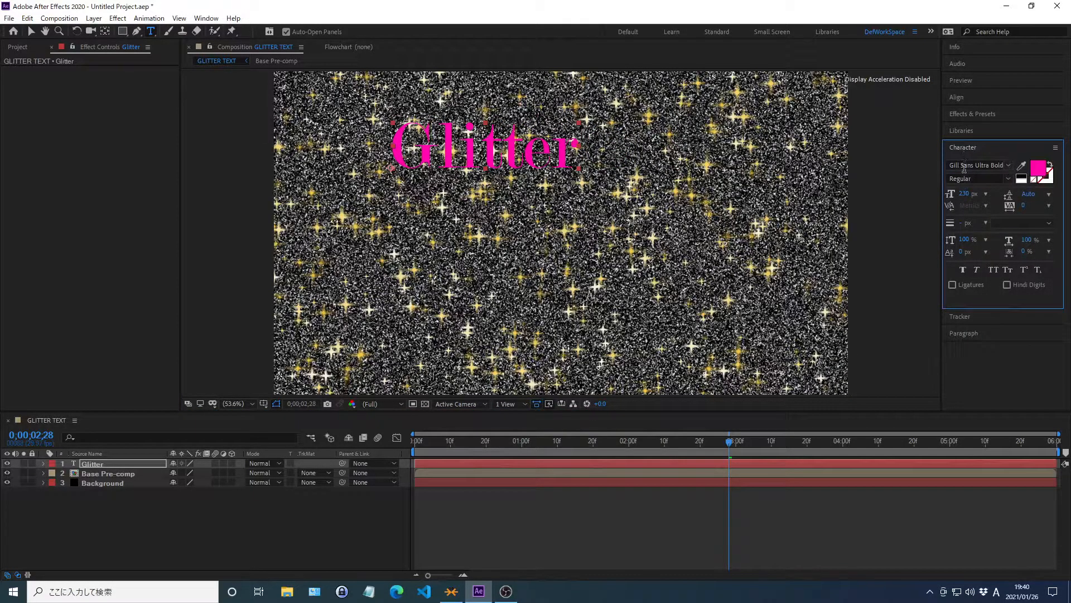
pyautogui.click(966, 196)
pyautogui.write('310')
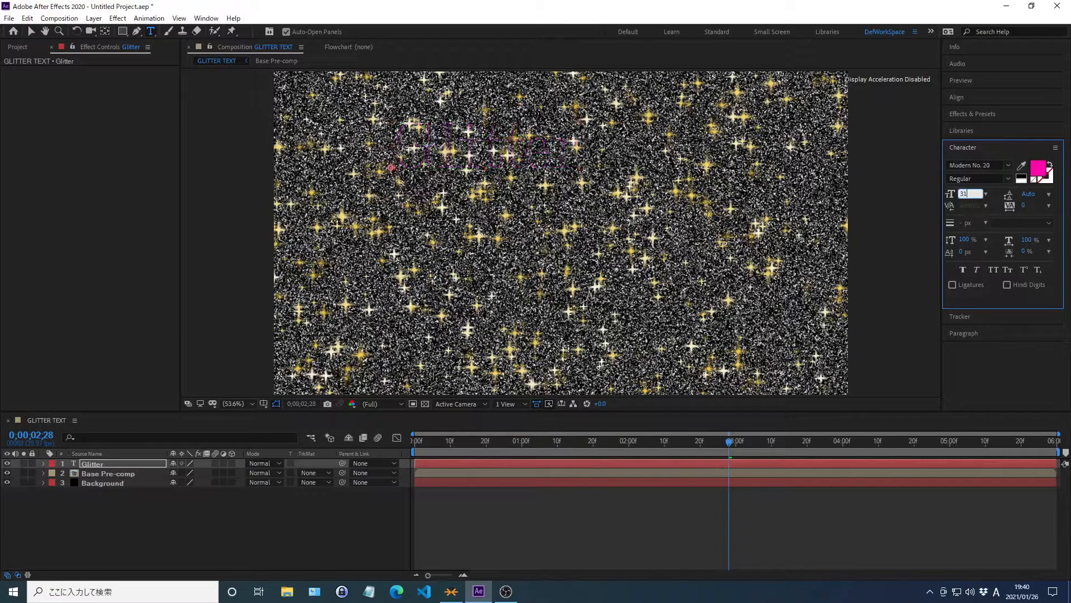
pyautogui.press('Return')
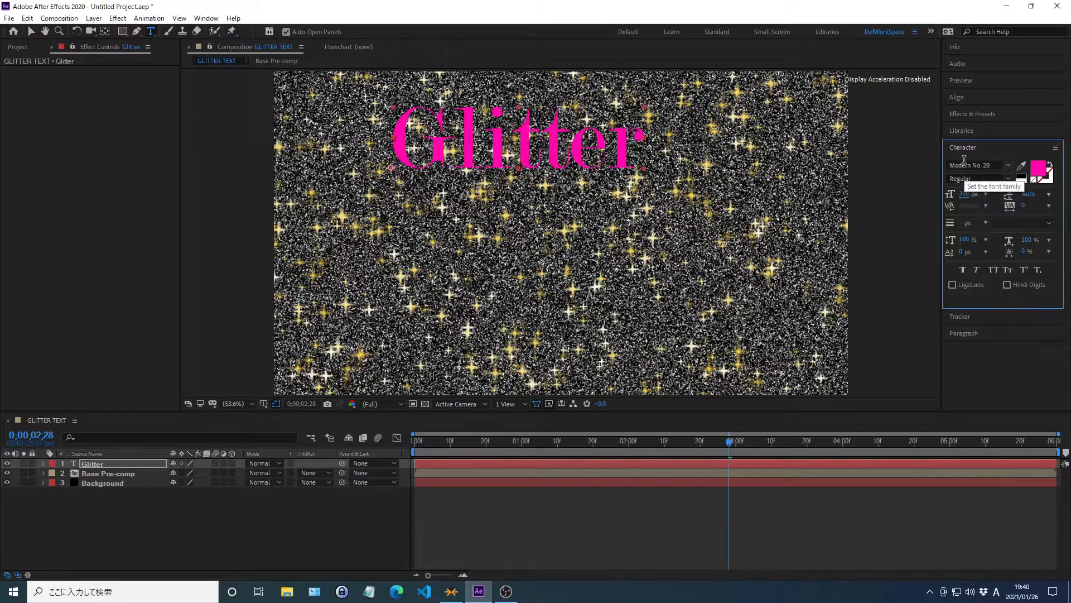
pyautogui.click(964, 147)
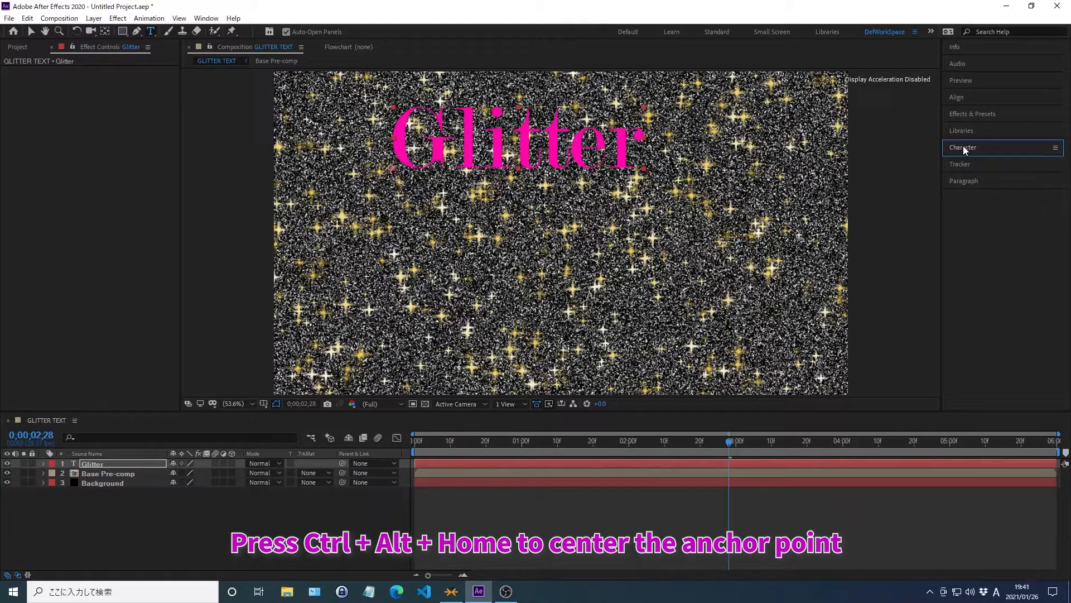
# Center the Glitter text's anchor point on its content, center the layer in the composition and return to the Selection tool.
pyautogui.hotkey('ctrl', 'alt', 'Home')
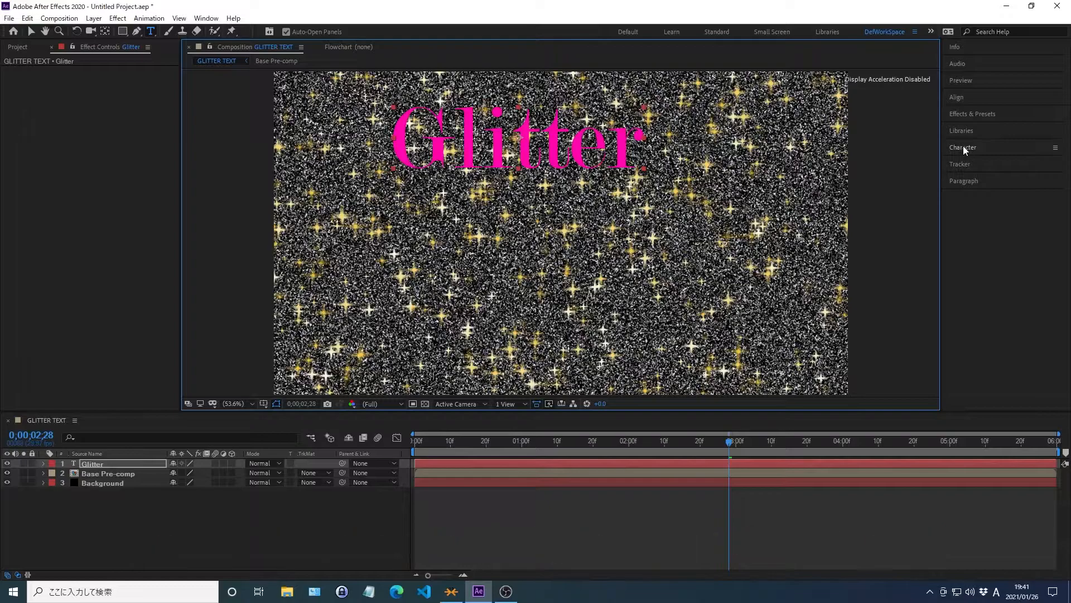
pyautogui.hotkey('ctrl', 'Home')
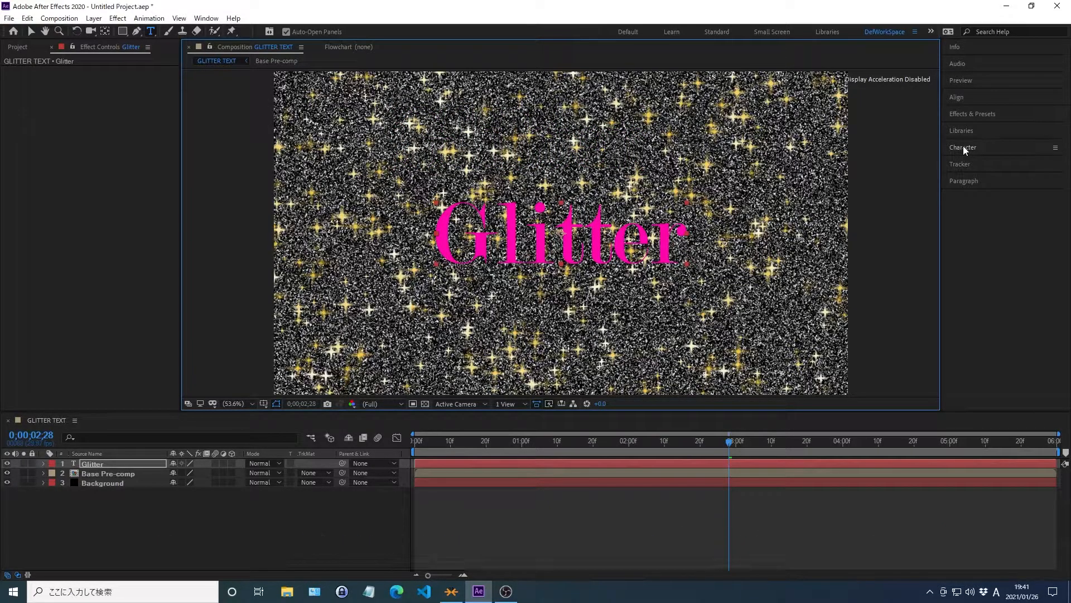
pyautogui.press('v')
# Set the track matte of the Base Pre-comp layer to Alpha Matte "Glitter".
pyautogui.click(309, 473)
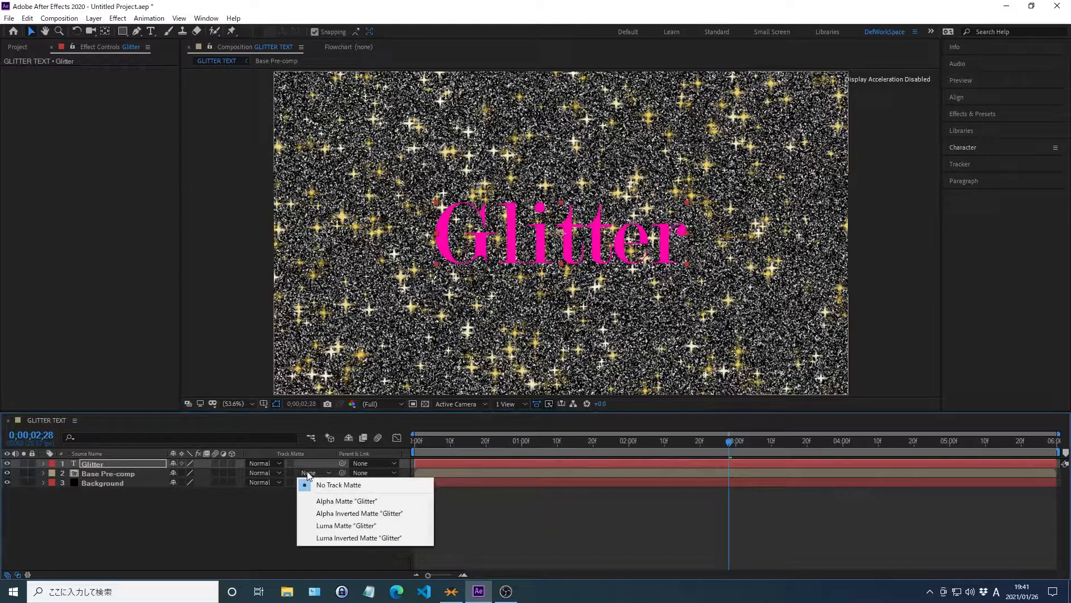
pyautogui.click(335, 501)
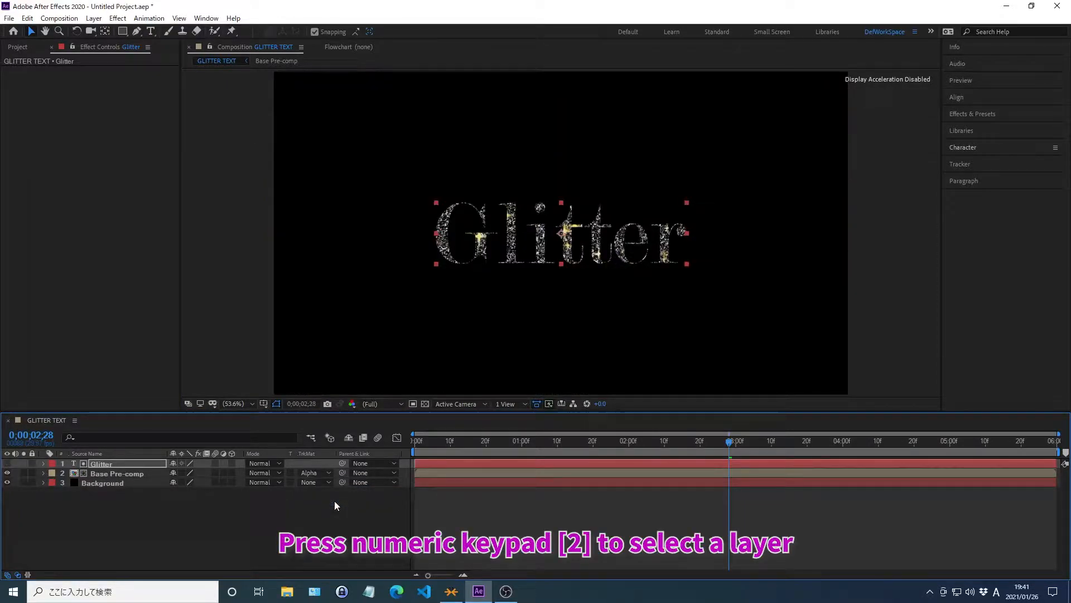
# Find the Tritone effect and apply it to the Base Pre-comp layer.
pyautogui.press('KP_2')
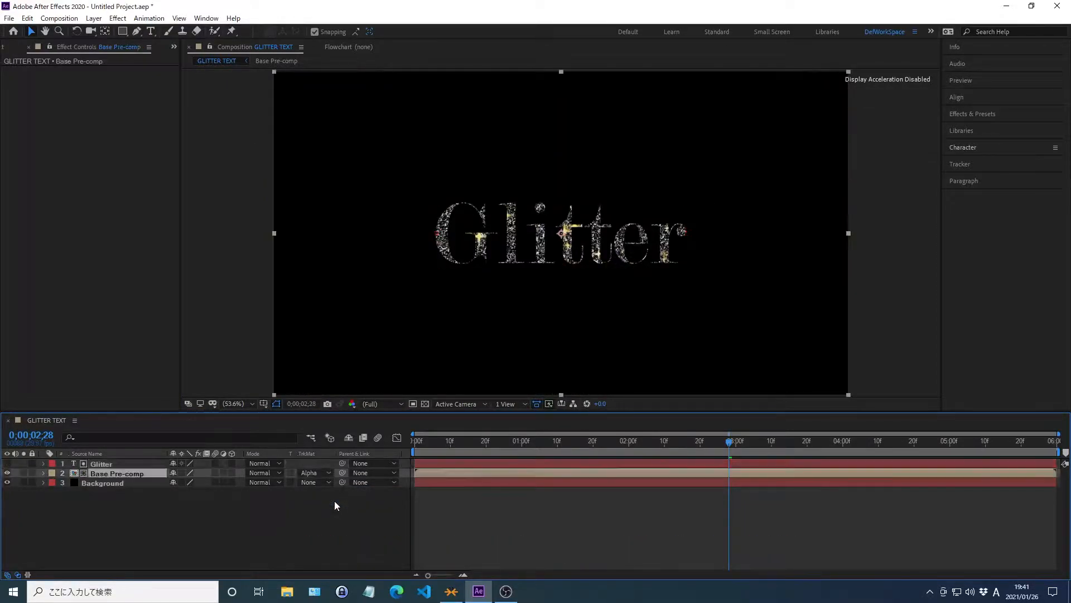
pyautogui.click(971, 114)
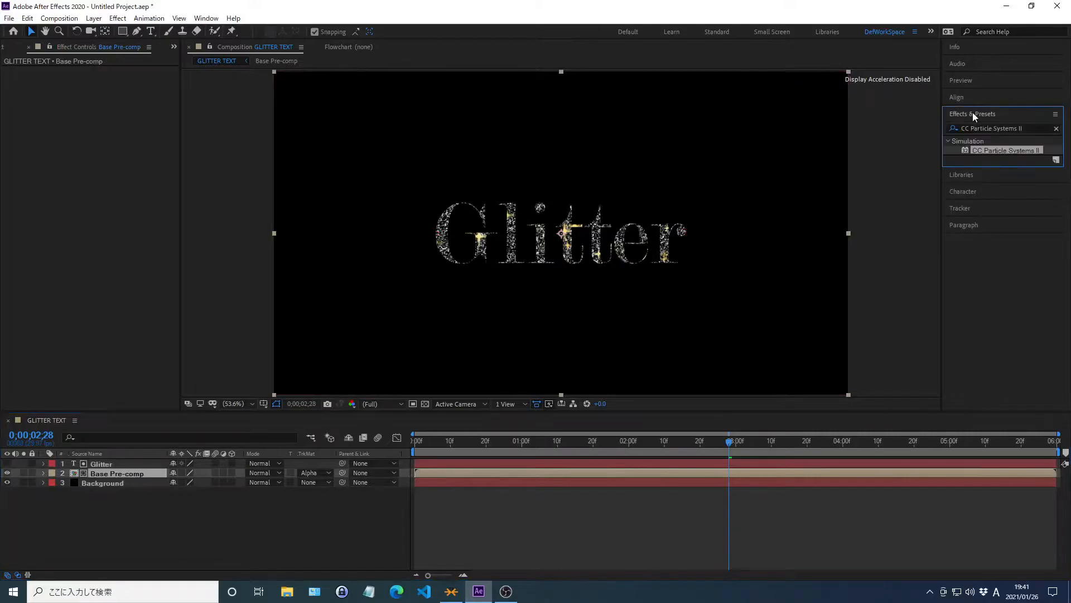
pyautogui.click(1057, 129)
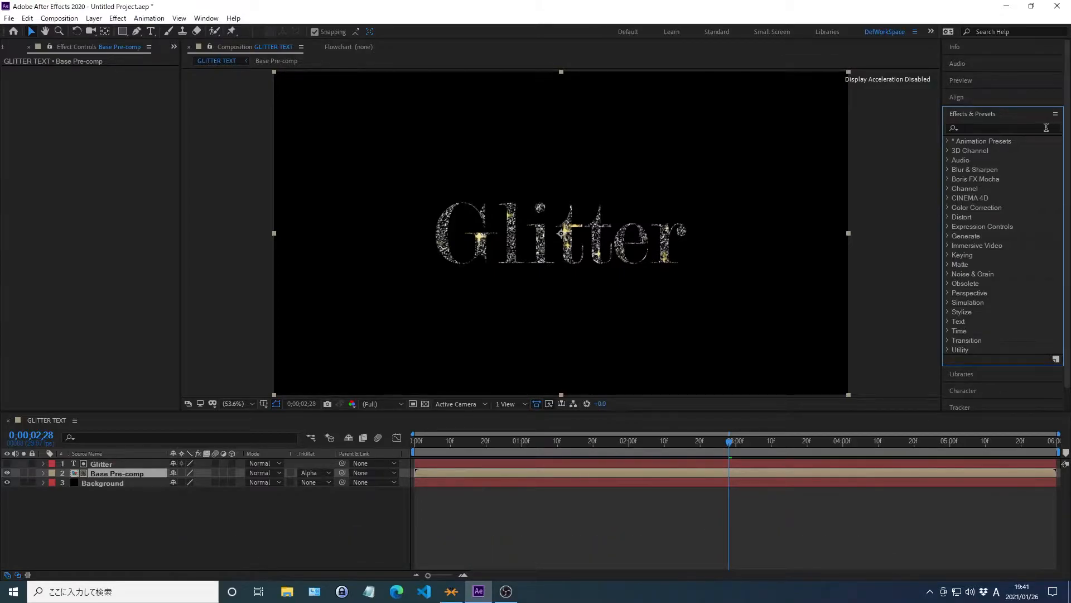
pyautogui.click(973, 128)
pyautogui.write('Tritone')
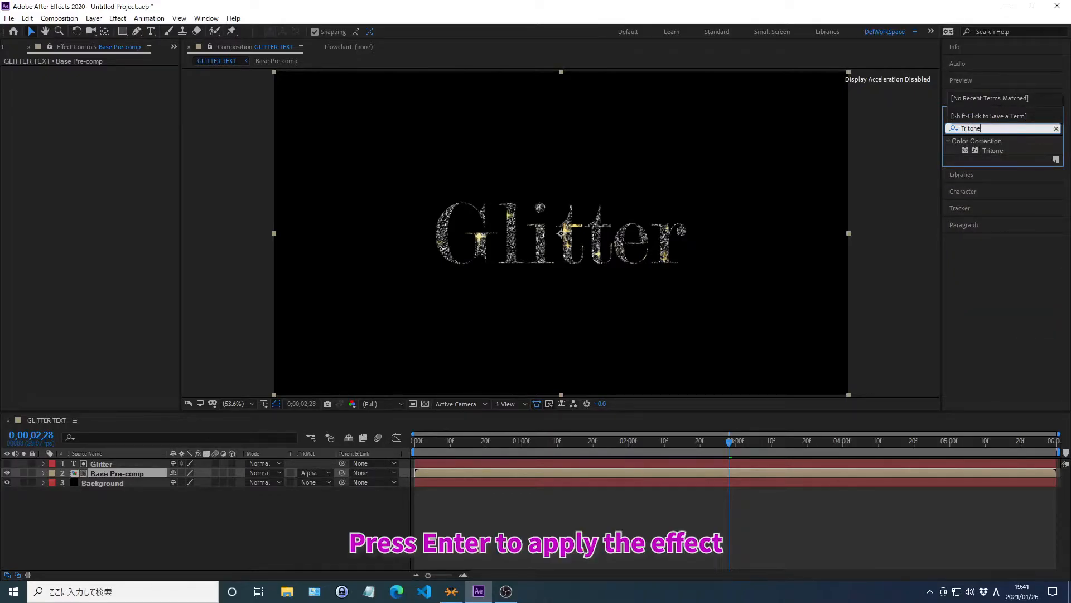
pyautogui.press('Return')
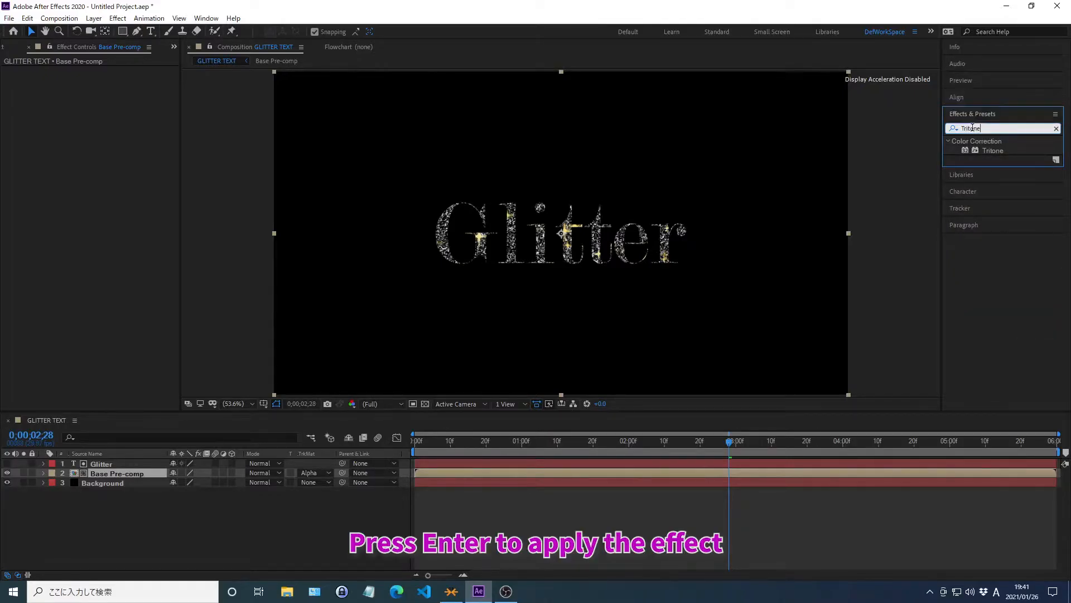
pyautogui.press('Return')
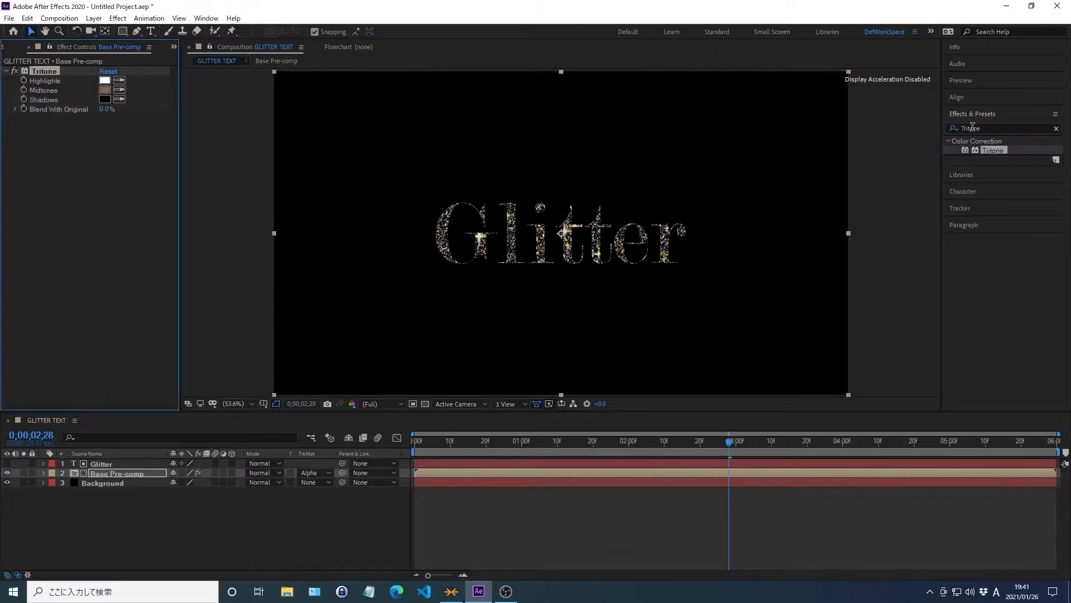
pyautogui.click(973, 114)
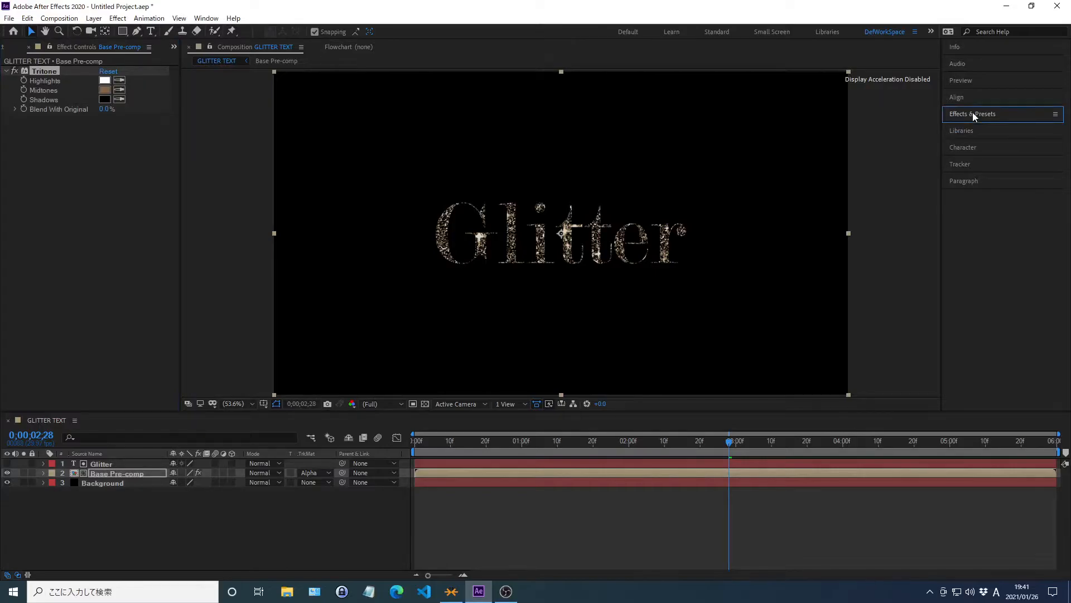
# Set the Highlights color of the Tritone effect to F4F8B0.
pyautogui.rightClick(46, 82)
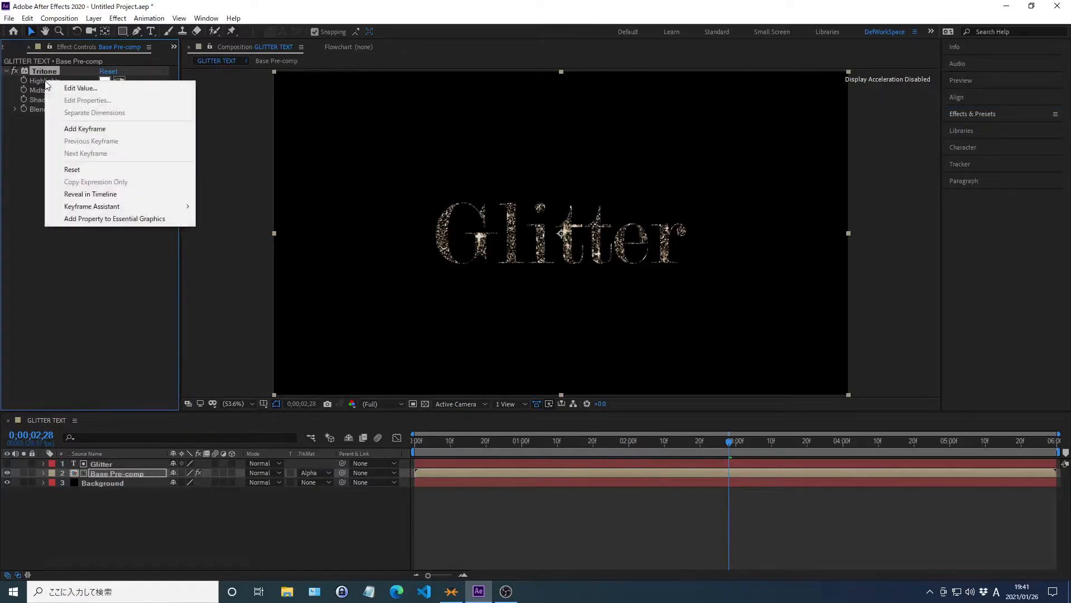
pyautogui.click(81, 89)
pyautogui.write('F4E4BC')
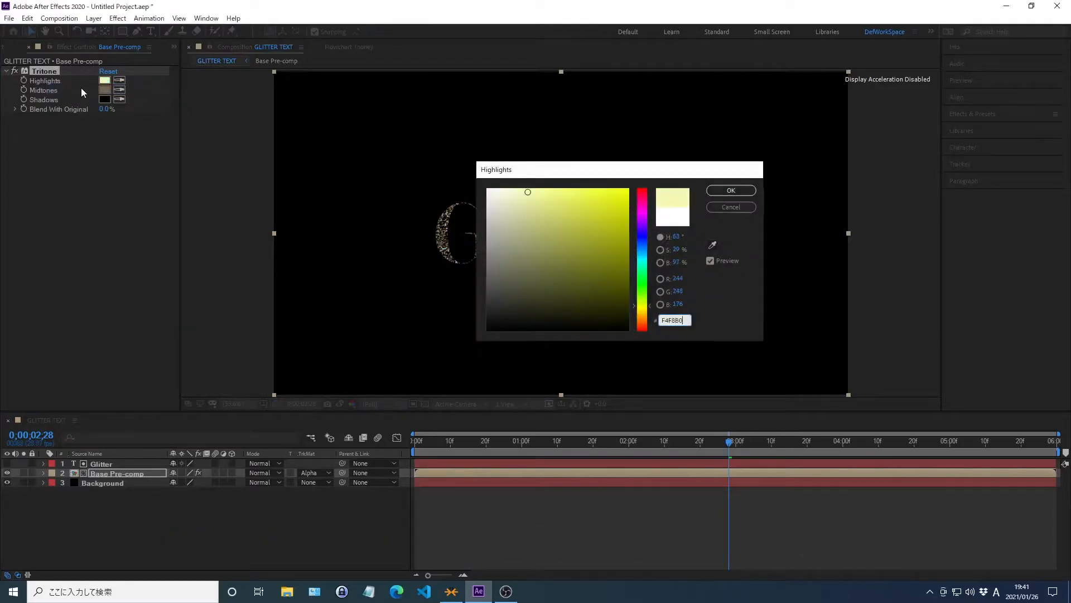
pyautogui.press('Return')
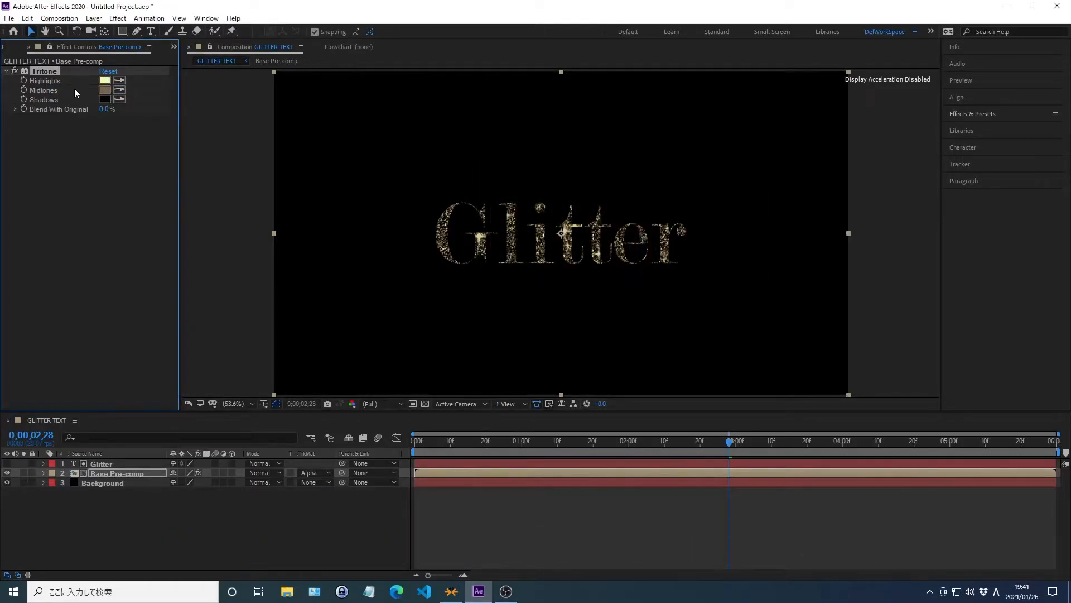
# Set the Midtones color of the Tritone effect on the Base Pre-comp layer to 706705.
pyautogui.rightClick(46, 90)
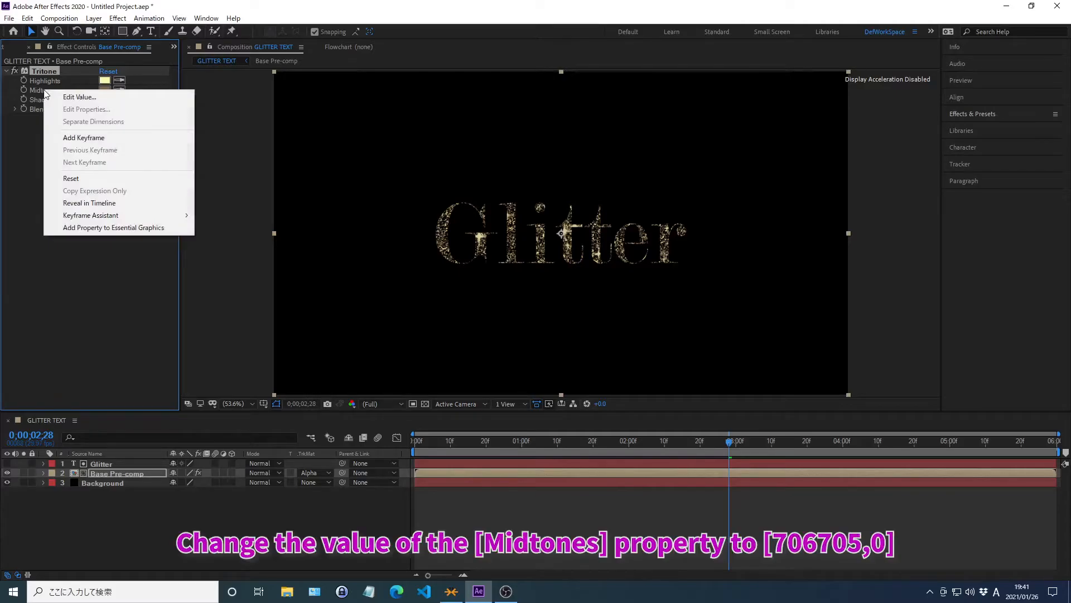
pyautogui.click(80, 98)
pyautogui.write('706705')
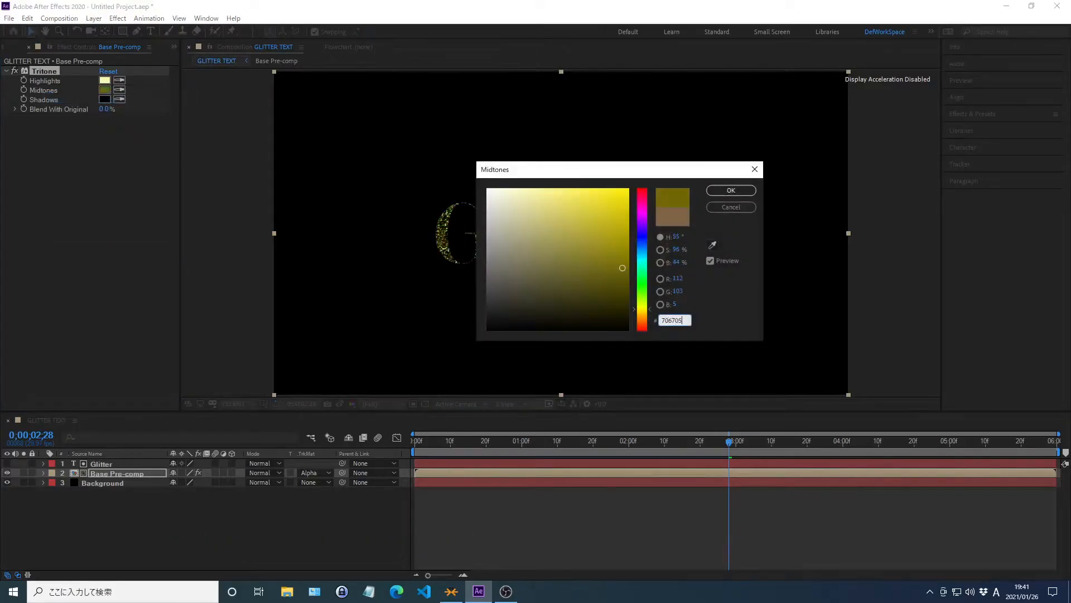
pyautogui.press('Return')
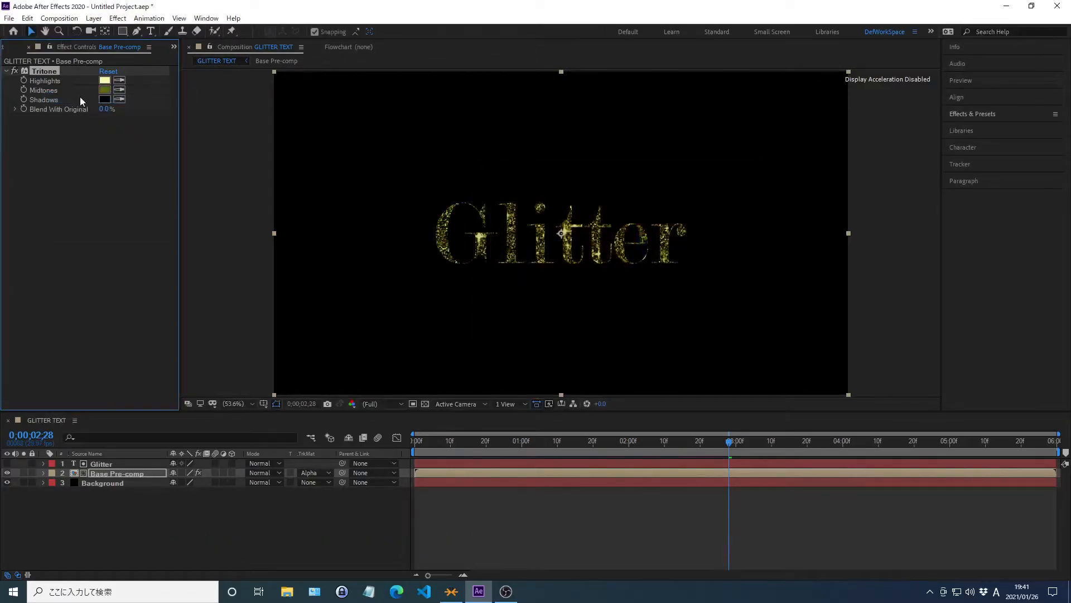
# Set the Shadows color of the Tritone effect to 2A2601.
pyautogui.rightClick(46, 101)
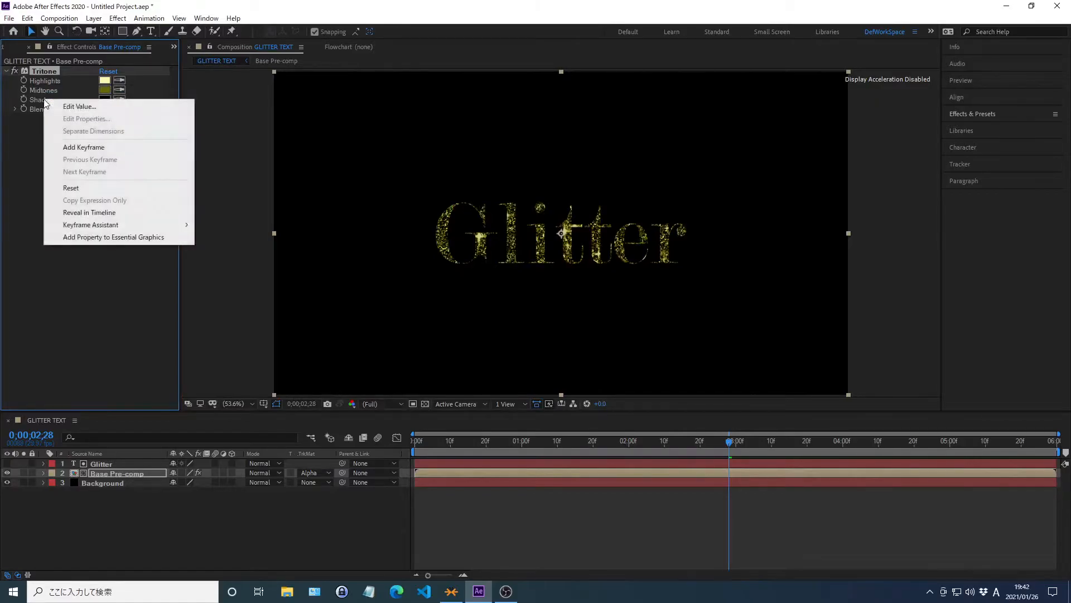
pyautogui.click(78, 106)
pyautogui.write('2A2A10')
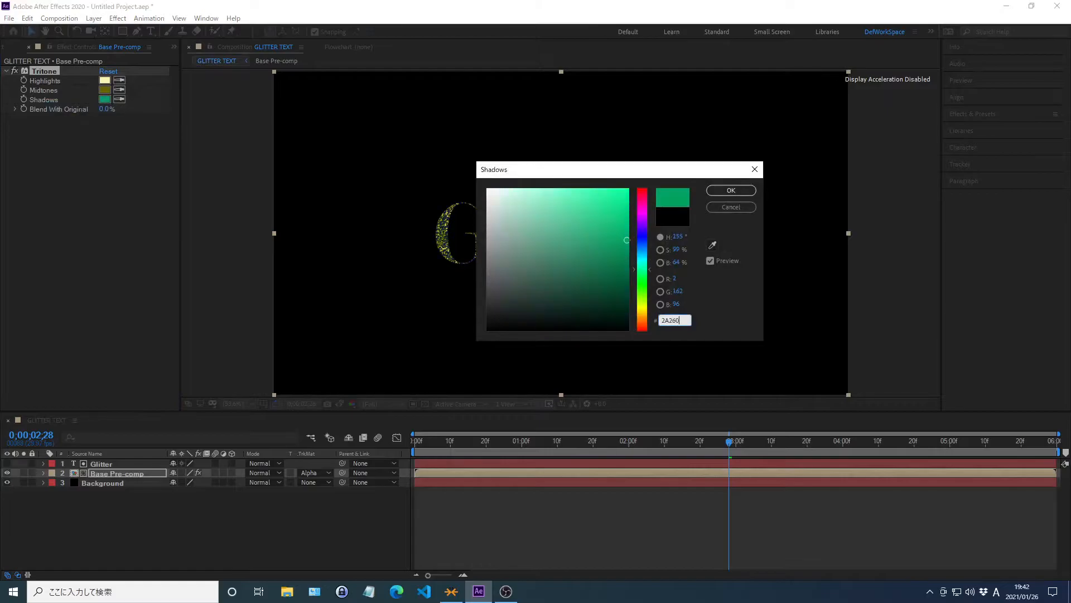
pyautogui.press('Return')
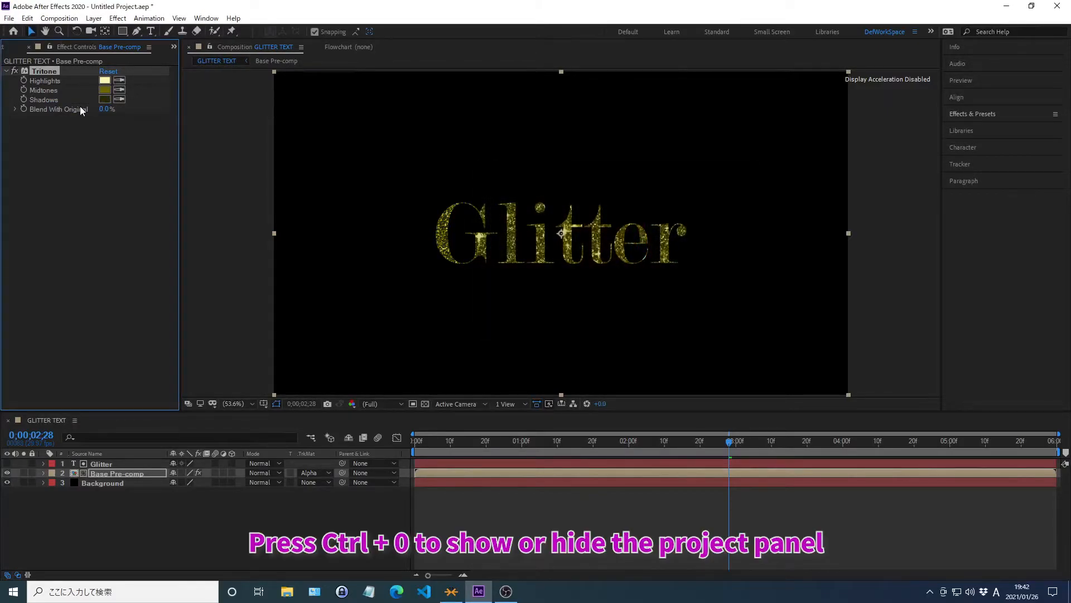
# Return to the first frame and import BG.png from the 02_work folder into the project.
pyautogui.press('Home')
pyautogui.hotkey('ctrl', '0')
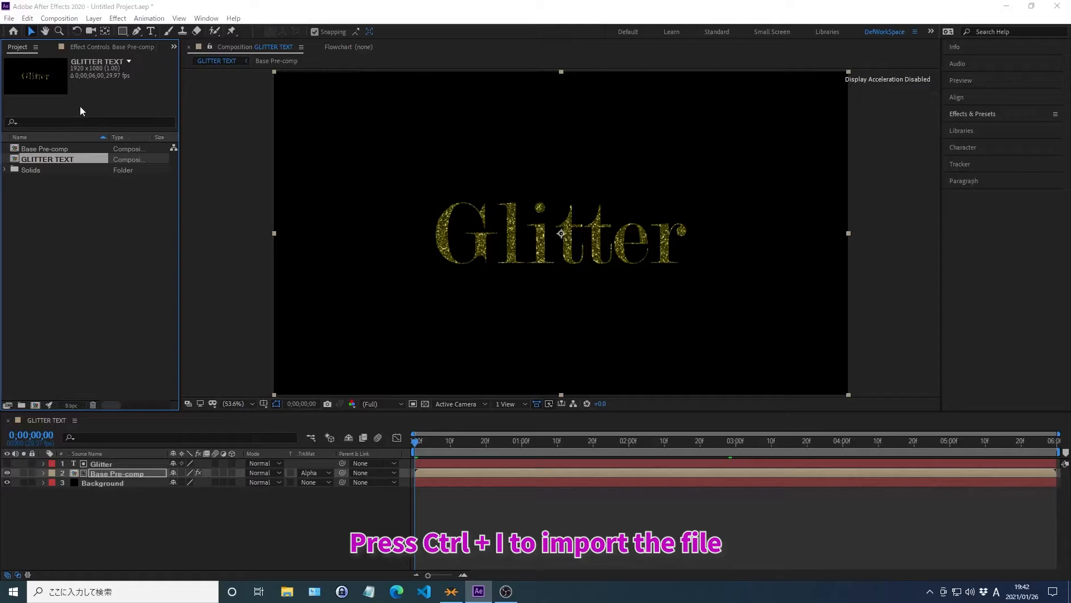
pyautogui.hotkey('ctrl', 'i')
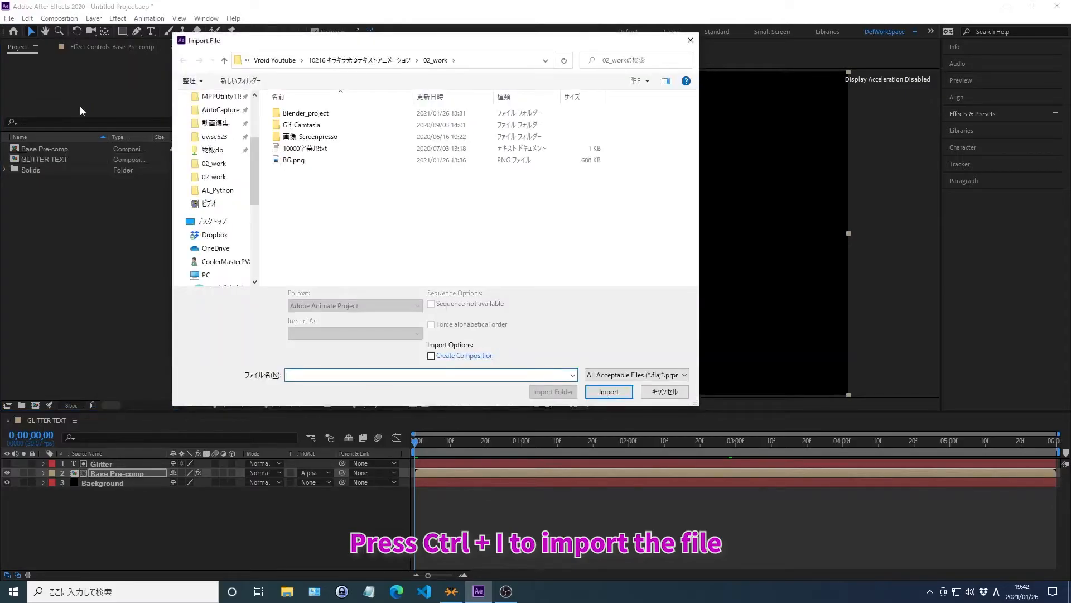
pyautogui.press('Tab')
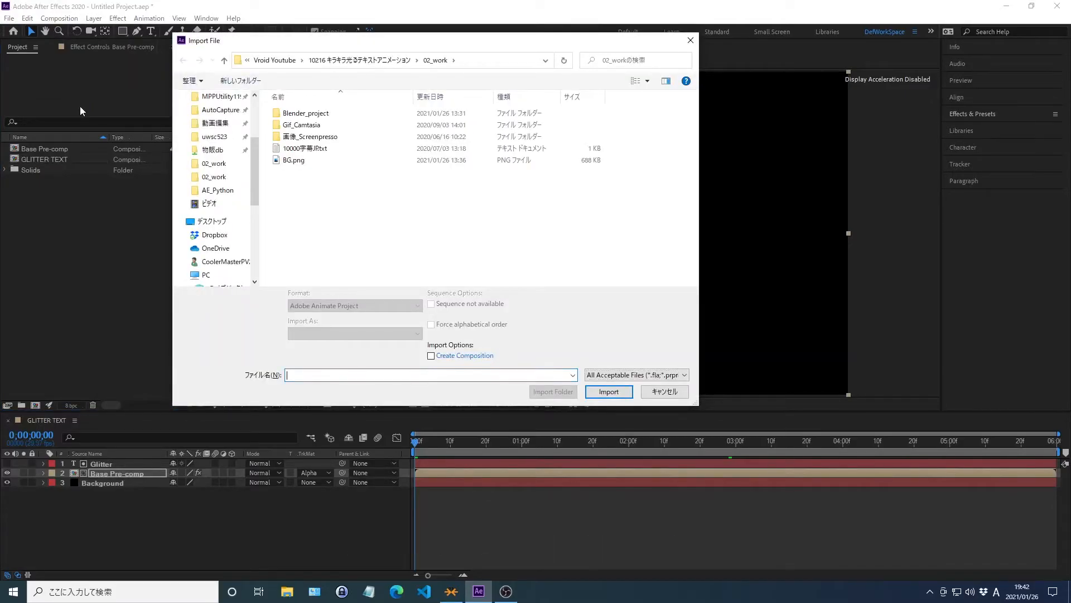
pyautogui.hotkey('alt', 'd')
pyautogui.press('End')
pyautogui.press('Return')
pyautogui.click(294, 161)
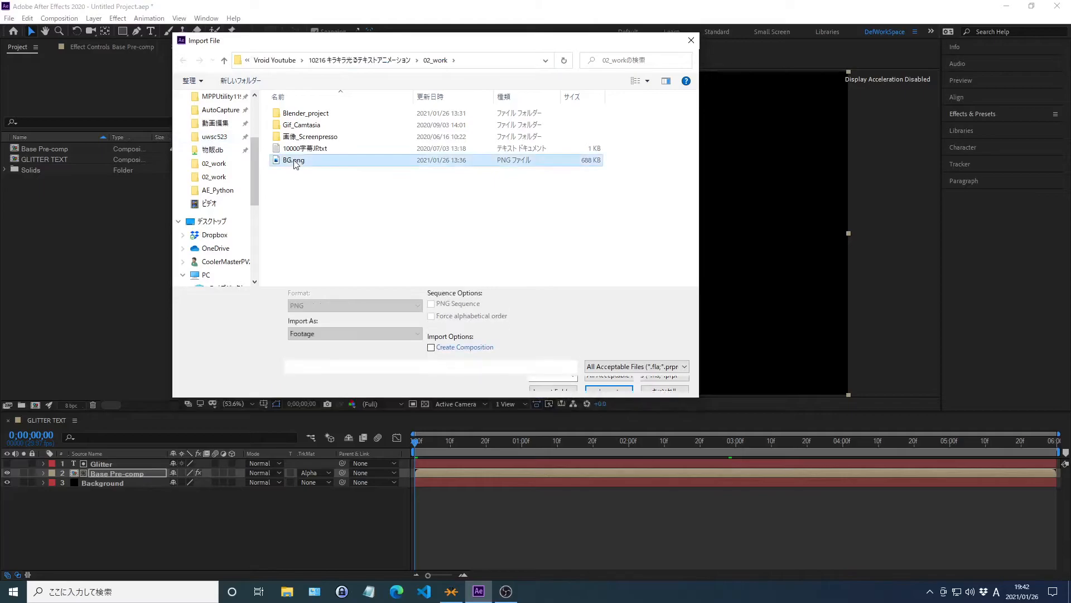
pyautogui.doubleClick(294, 160)
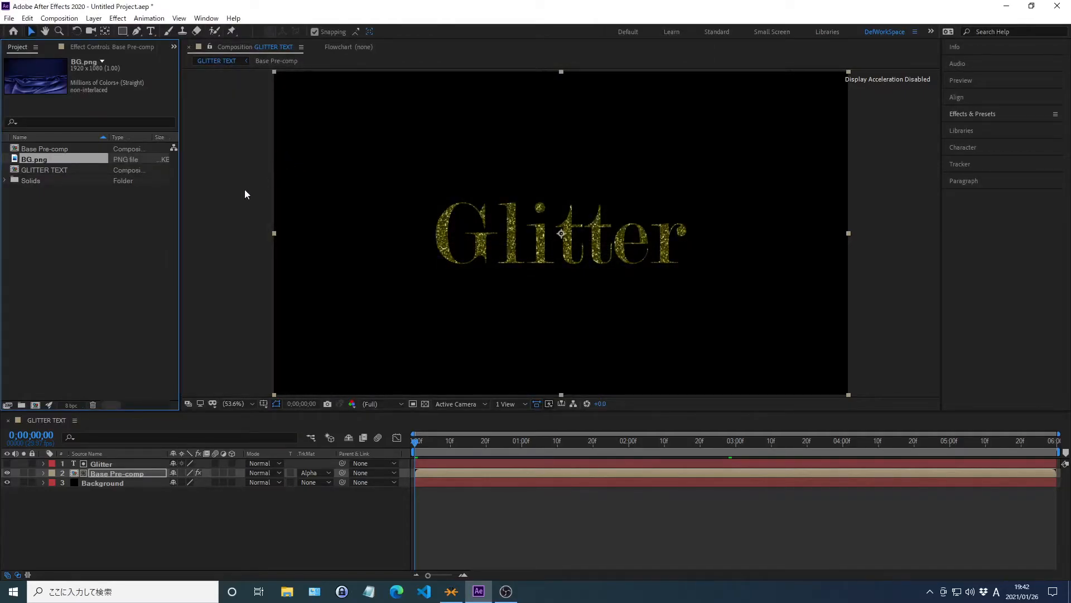
# Add BG.png to the GLITTER TEXT composition directly above the Background layer and preview the animation.
pyautogui.click(229, 199)
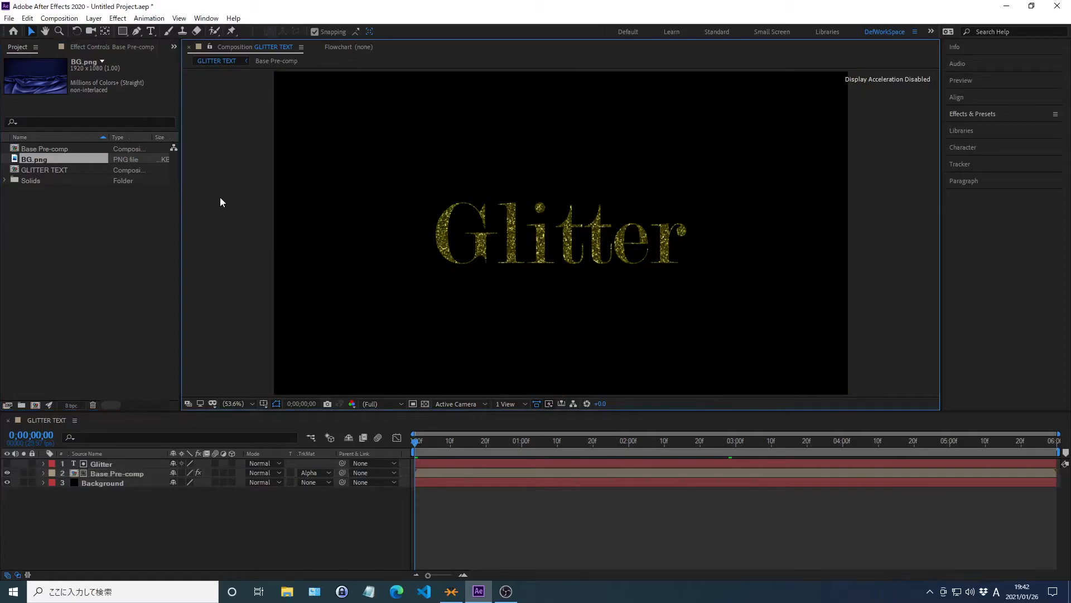
pyautogui.click(35, 159)
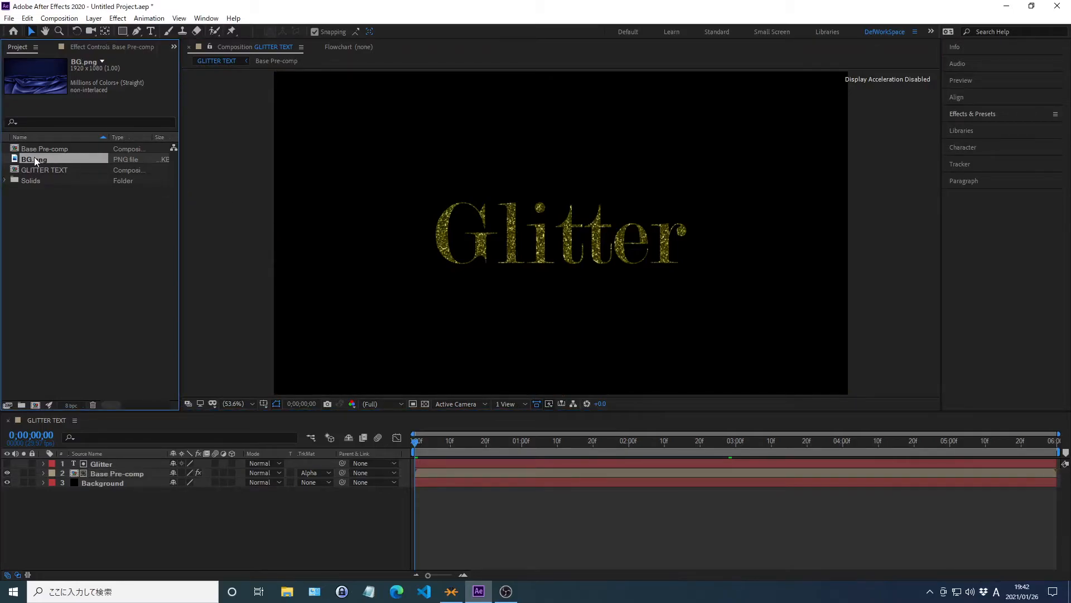
pyautogui.moveTo(35, 156); pyautogui.dragTo(148, 569)
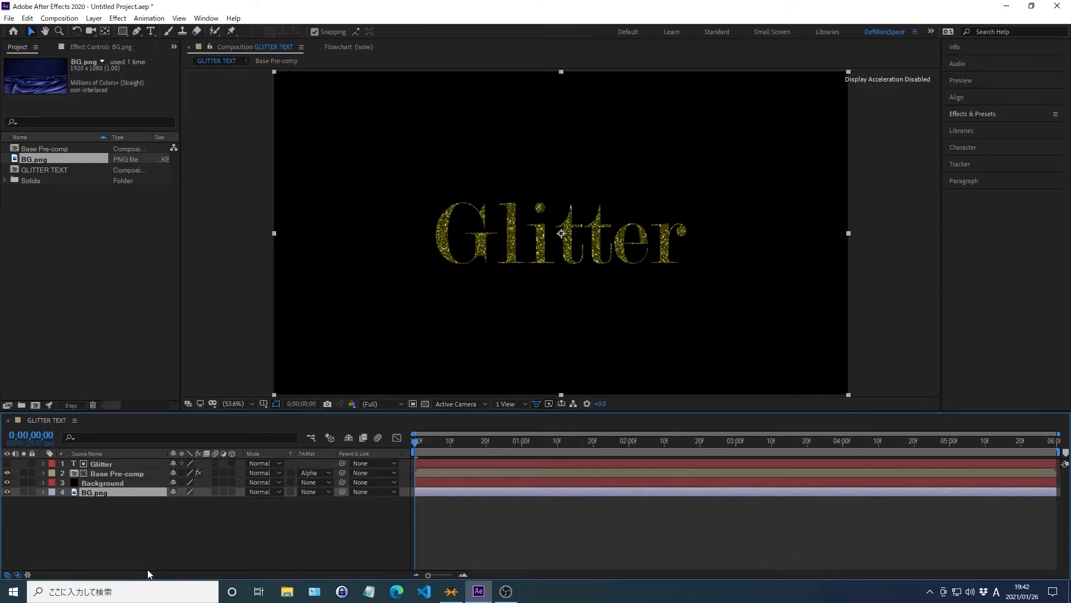
pyautogui.hotkey('ctrl', ']')
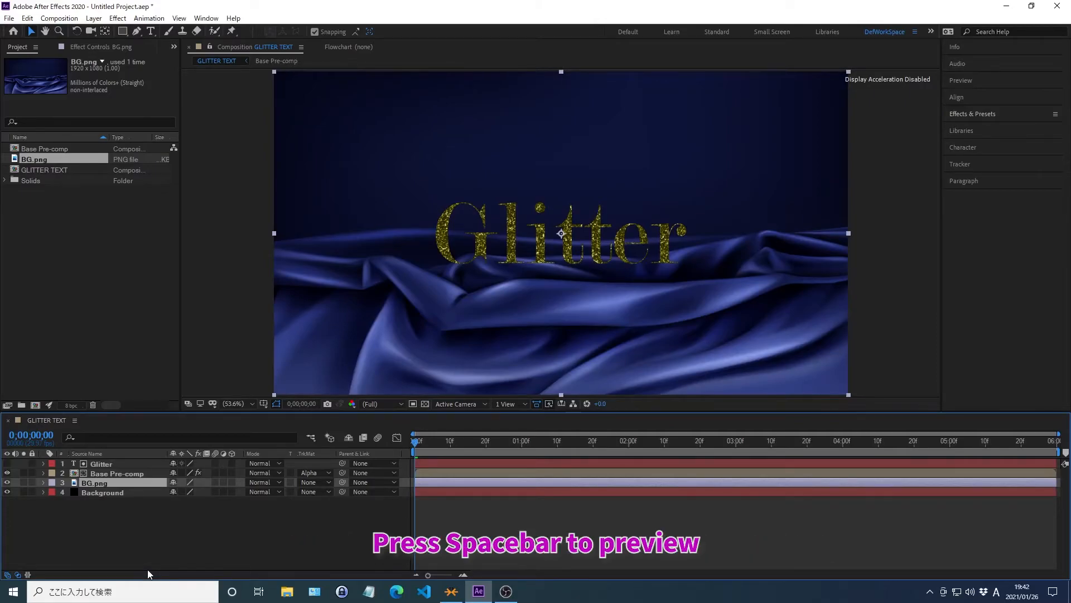
pyautogui.press('space')
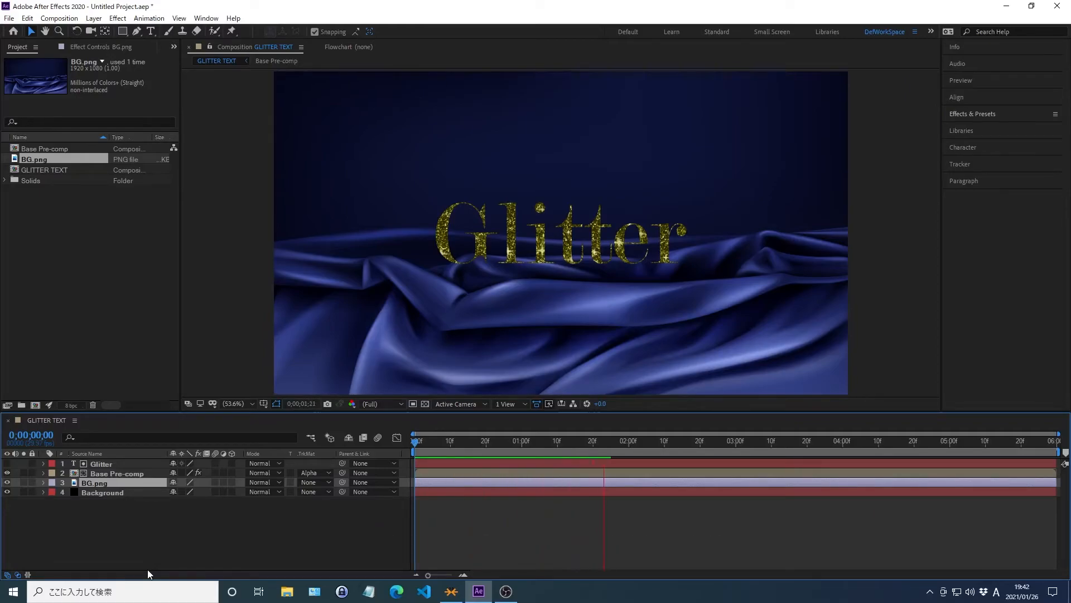